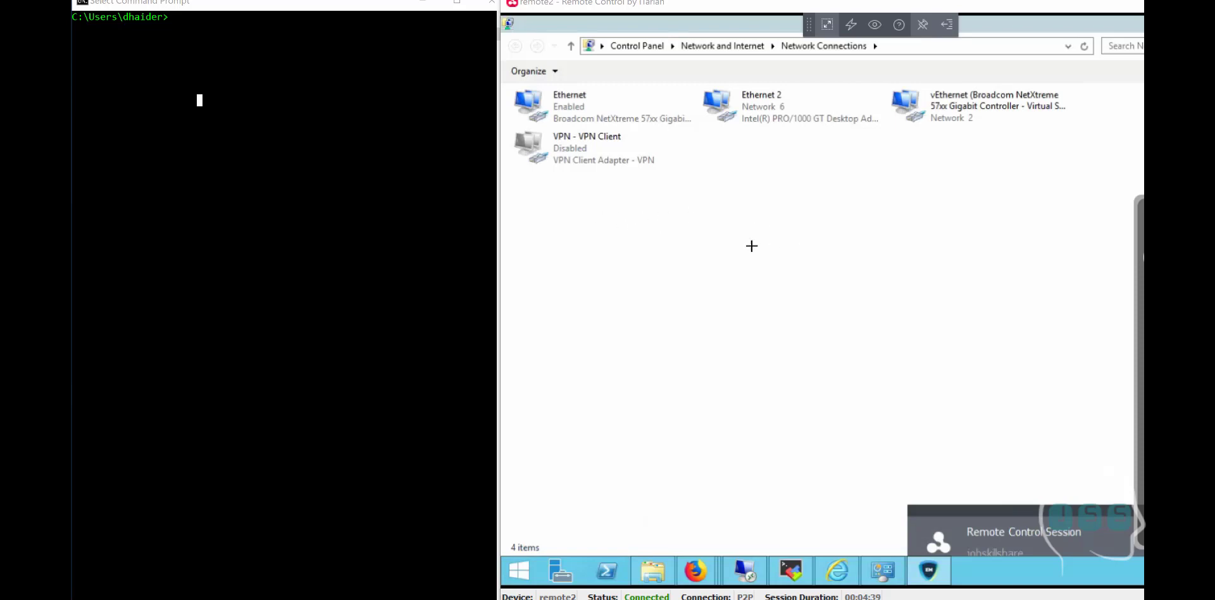
Annotate in red: write 'Office', add an upward arrow, and link a console label to the VPN adapter
mouse_move(708, 225)
left_mouse_down()
mouse_move(684, 253)
mouse_move(704, 223)
left_mouse_up()
left_click_drag(782, 210, 752, 277)
mouse_move(736, 252)
left_mouse_down()
mouse_move(792, 236)
mouse_move(787, 256)
left_mouse_up()
mouse_move(806, 209)
left_mouse_down()
mouse_move(787, 259)
mouse_move(807, 241)
mouse_move(866, 267)
mouse_move(894, 262)
left_mouse_up()
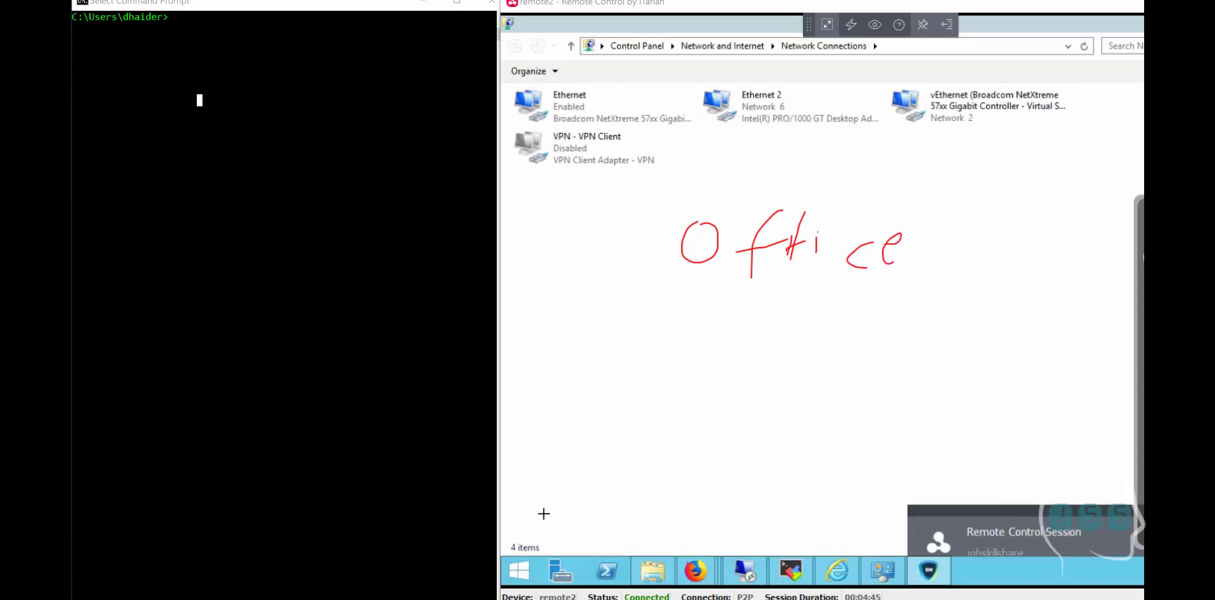
mouse_move(532, 555)
left_mouse_down()
mouse_move(634, 426)
mouse_move(675, 456)
left_mouse_up()
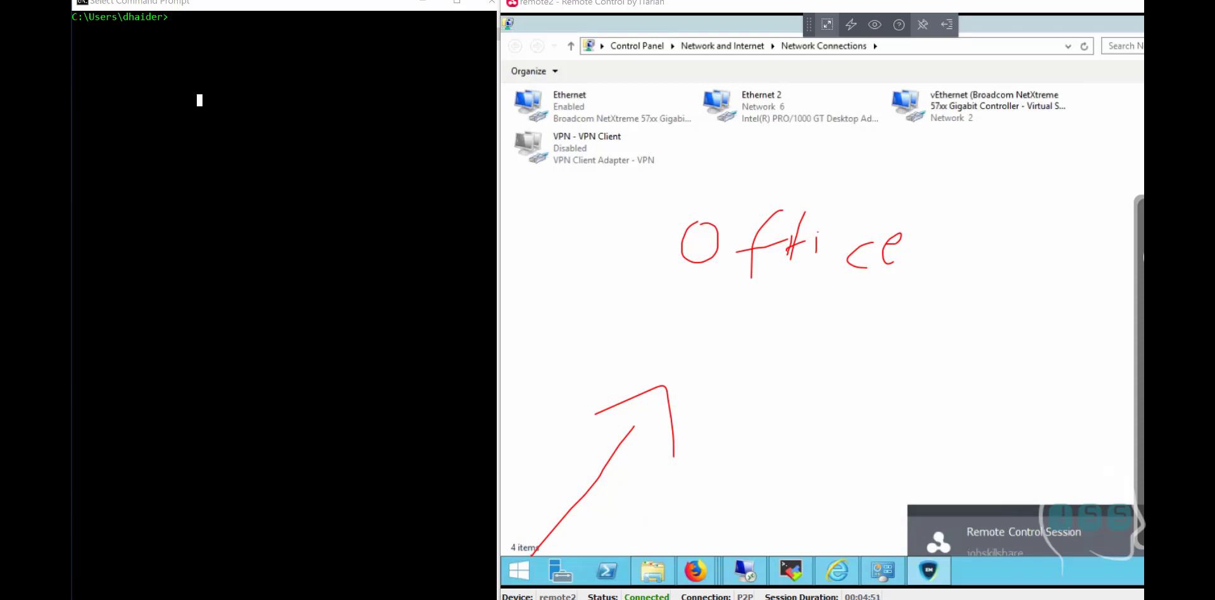
mouse_move(203, 363)
left_mouse_down()
mouse_move(223, 419)
mouse_move(195, 434)
mouse_move(277, 390)
mouse_move(279, 364)
left_mouse_up()
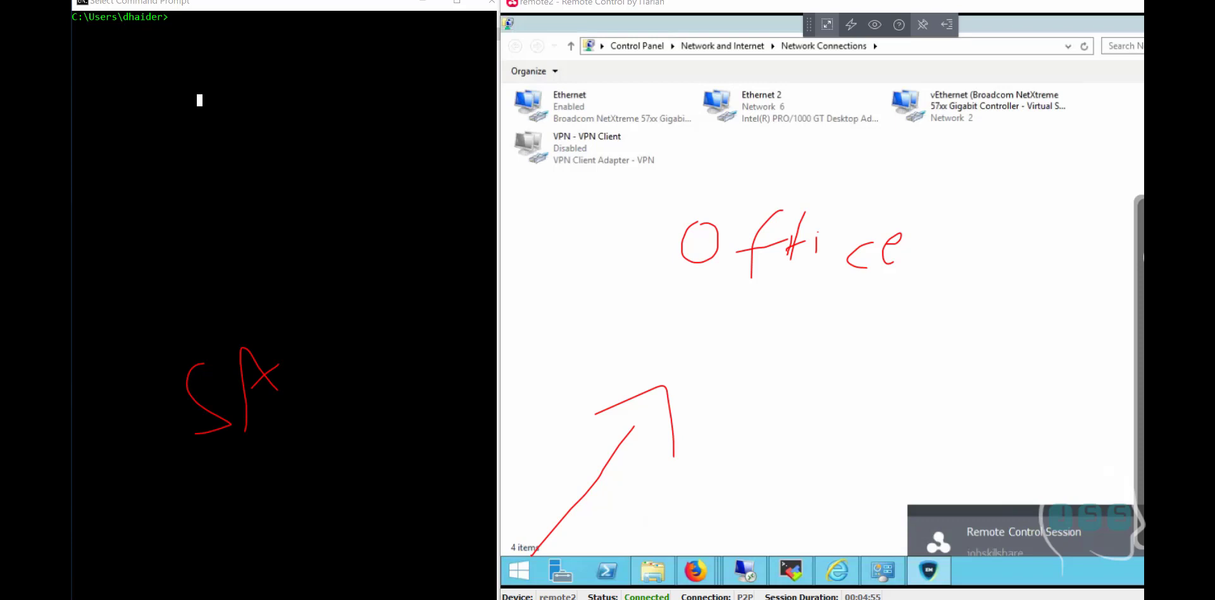
mouse_move(326, 366)
left_mouse_down()
mouse_move(595, 266)
mouse_move(659, 152)
left_mouse_up()
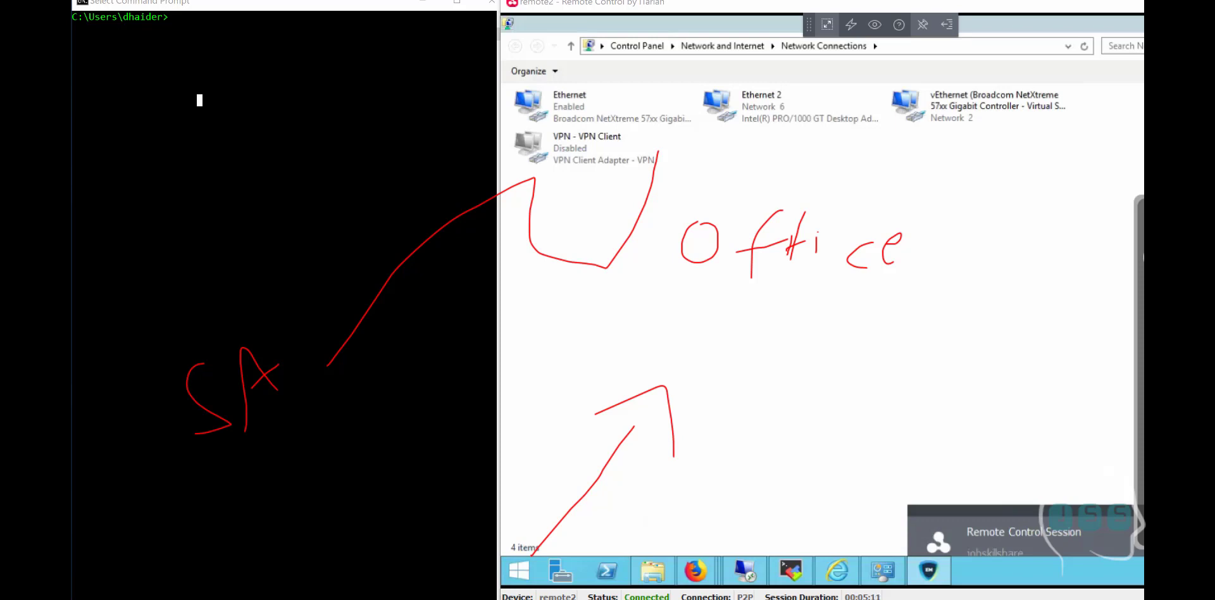
Sketch a stick figure with a laptop linked to the office, then erase all red annotations
mouse_move(141, 143)
left_mouse_down()
mouse_move(135, 181)
mouse_move(143, 162)
left_mouse_up()
mouse_move(157, 212)
left_mouse_down()
mouse_move(166, 283)
mouse_move(134, 284)
left_mouse_up()
mouse_move(157, 239)
left_mouse_down()
mouse_move(210, 285)
mouse_move(167, 251)
left_mouse_up()
mouse_move(221, 206)
left_mouse_down()
mouse_move(243, 293)
mouse_move(319, 249)
mouse_move(243, 288)
mouse_move(228, 324)
mouse_move(345, 259)
left_mouse_up()
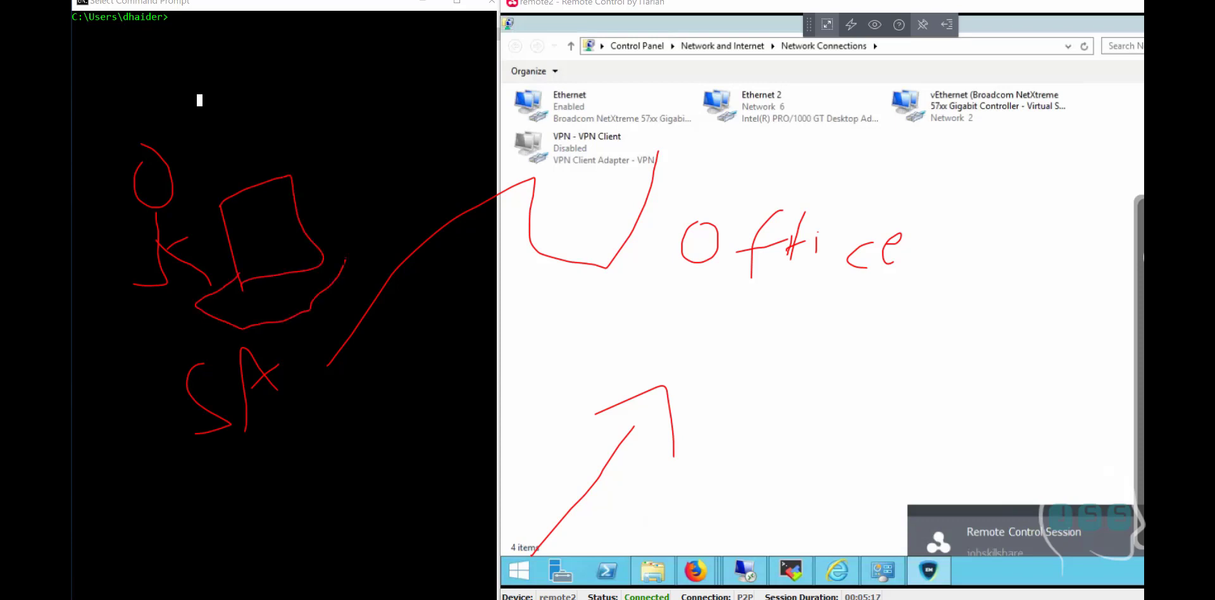
left_click_drag(274, 240, 507, 217)
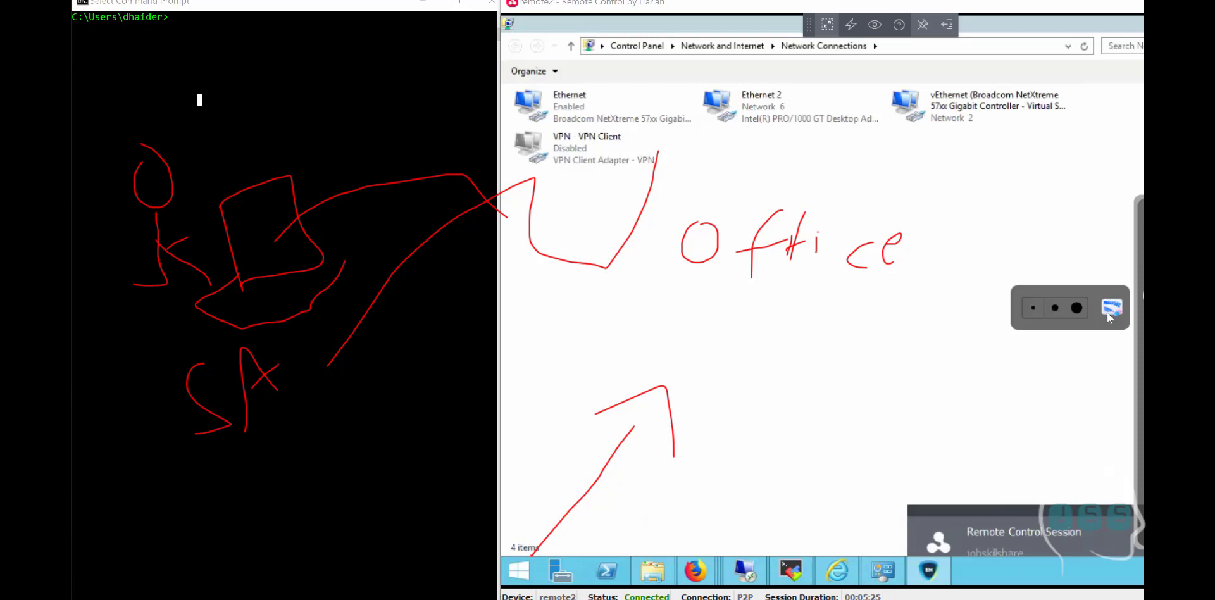
left_click(1109, 313)
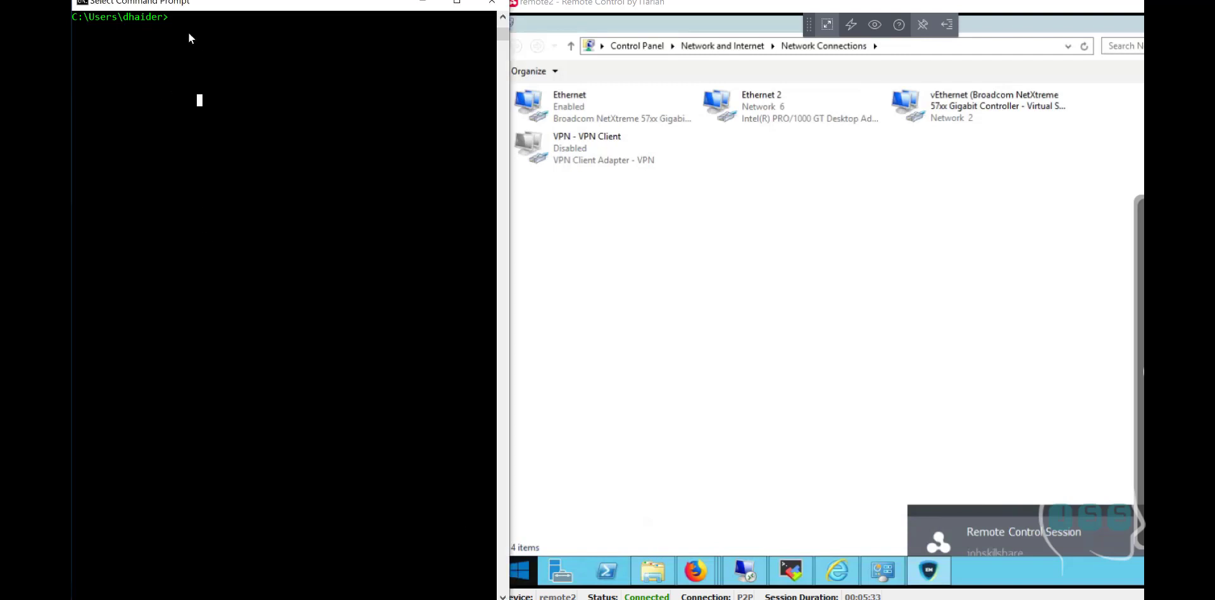
Run ipconfig locally and find the Wi-Fi adapter at 192.168.43.248, gateway 192.168.43.1
type("ipconfig")
key("Return")
scroll(317, 332, "down", 5)
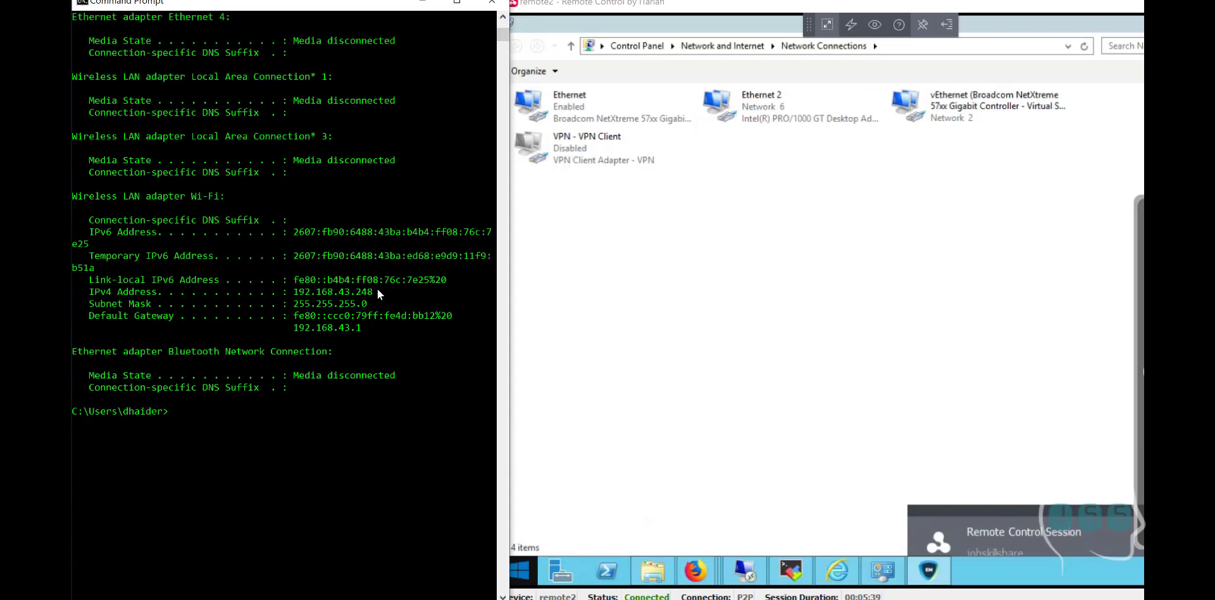
scroll(377, 291, "down", 3)
scroll(351, 191, "down", 1)
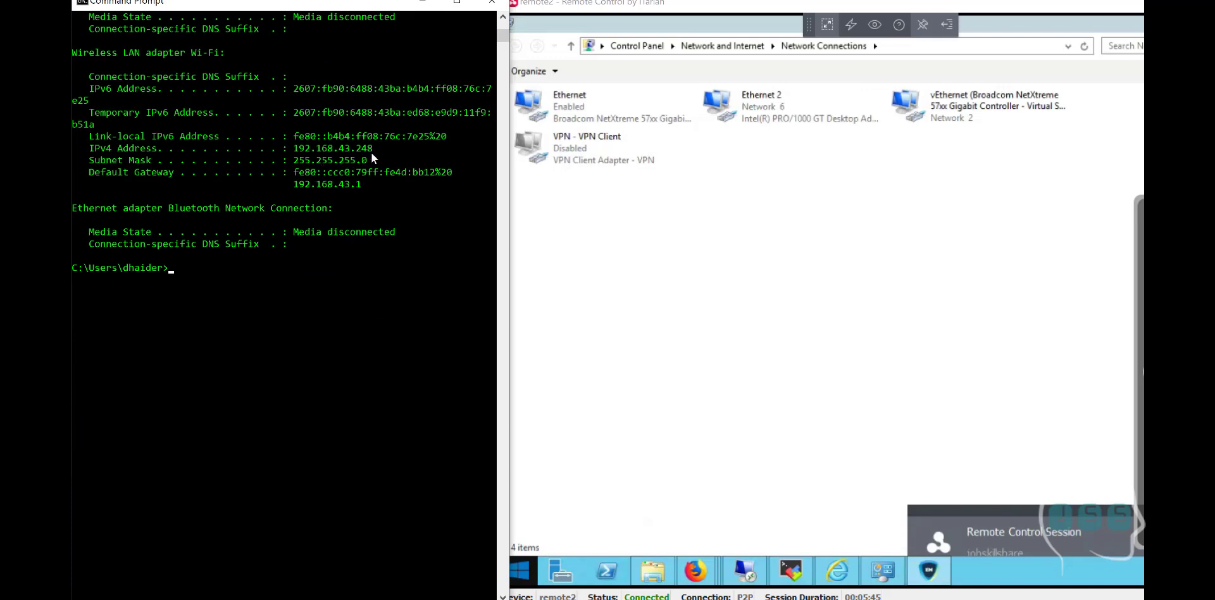
scroll(373, 154, "up", 3)
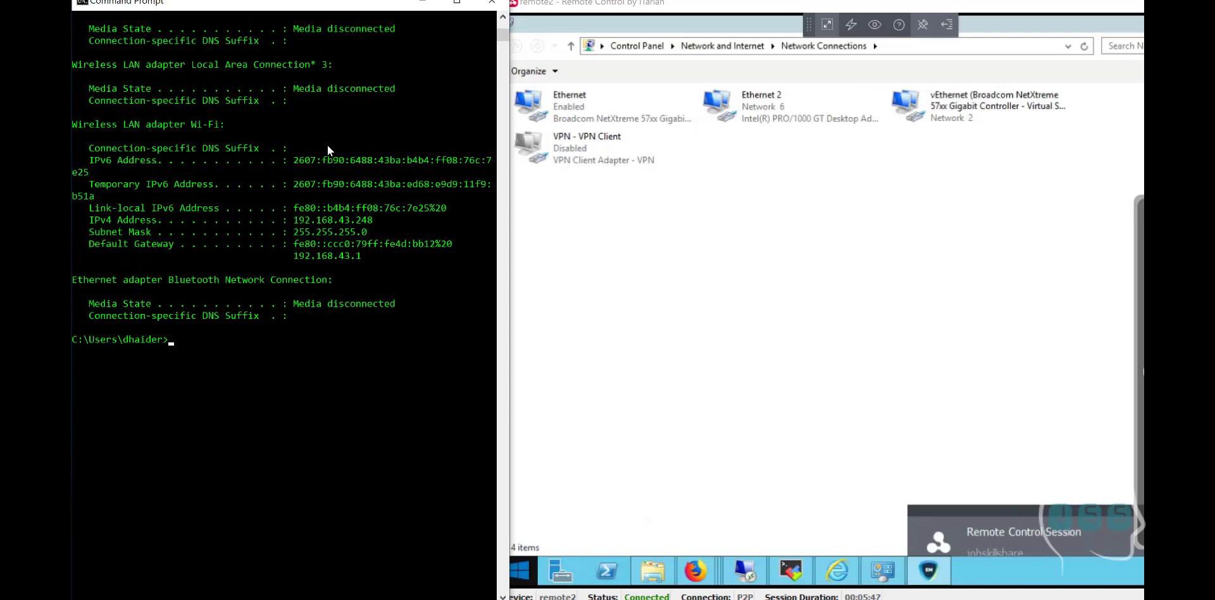
scroll(327, 145, "down", 3)
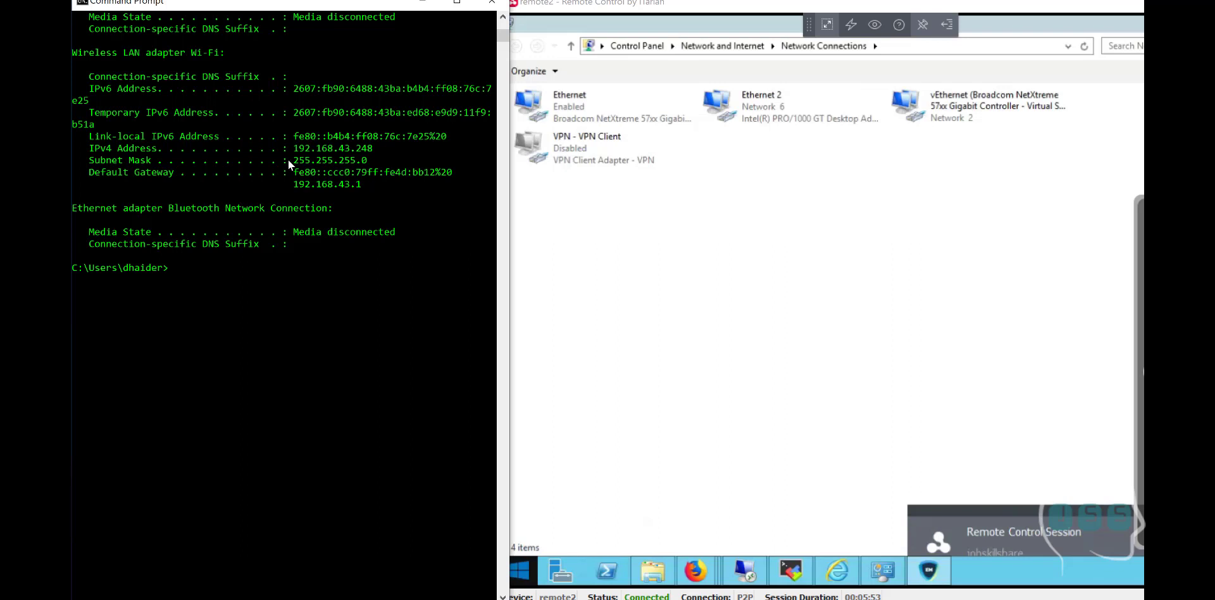
On the remote server, launch cmd from search and run ipconfig
left_click(533, 573)
right_click(533, 573)
left_click(574, 506)
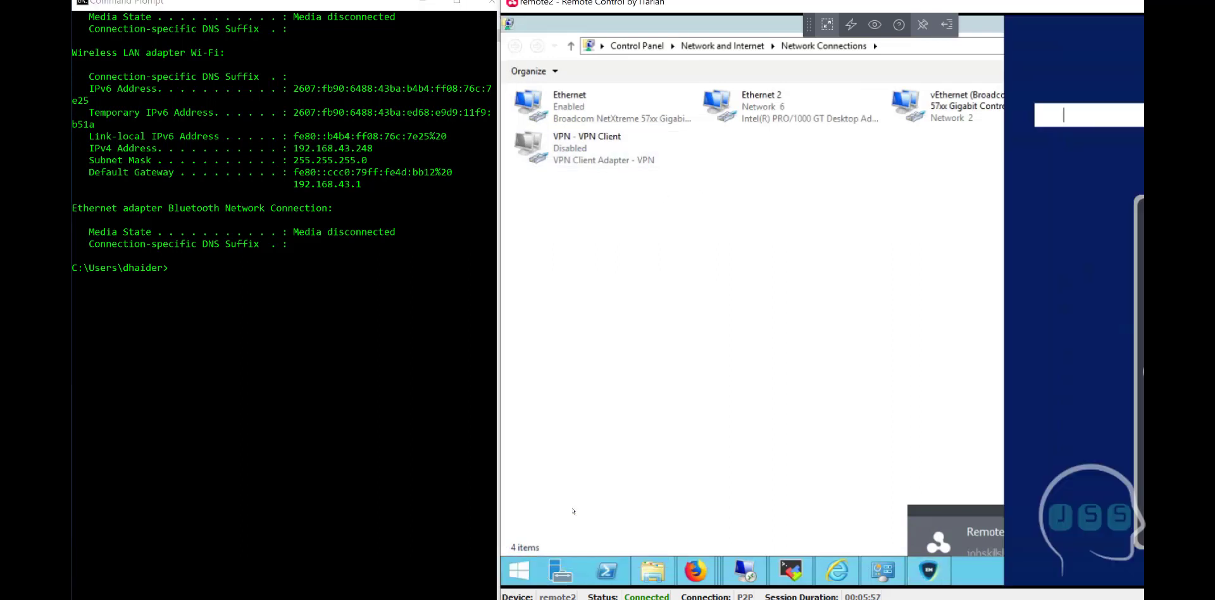
type("cmd")
key("Return")
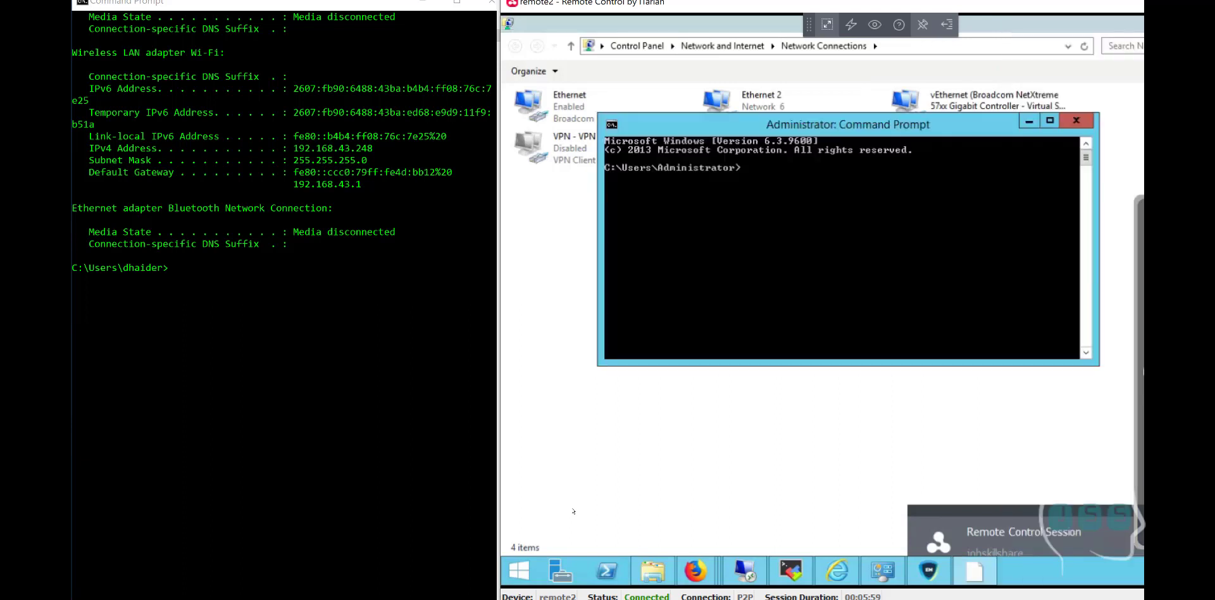
type("ic")
key("BackSpace")
type("pconfig")
key("Return")
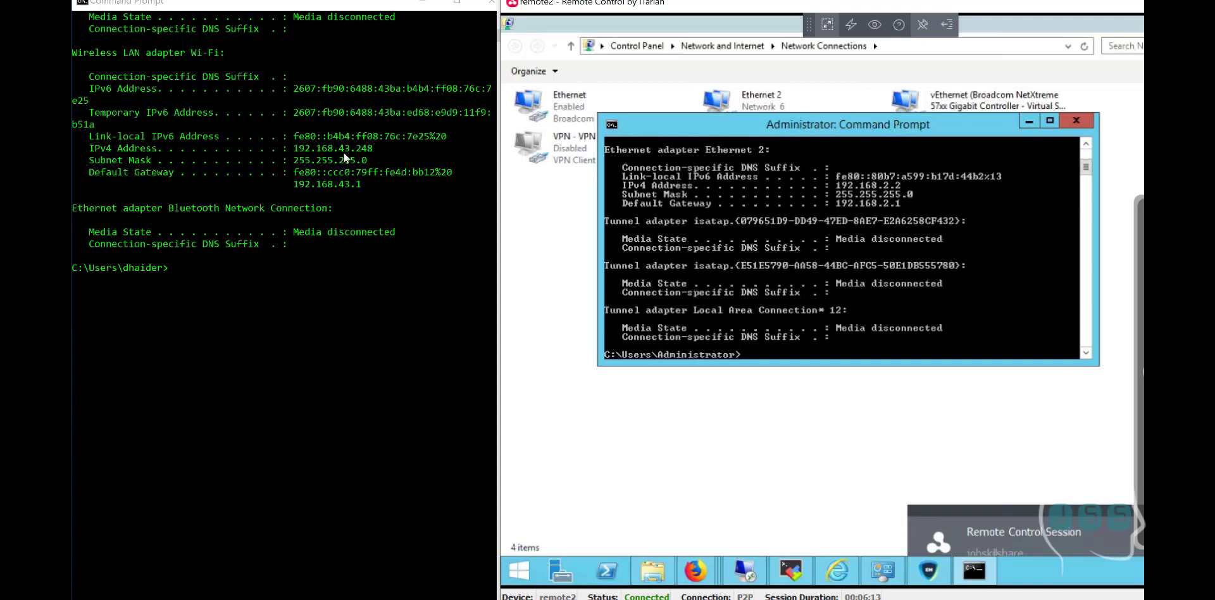
In the local Command Prompt, ping the server at 192.168.2.2
left_click(215, 261)
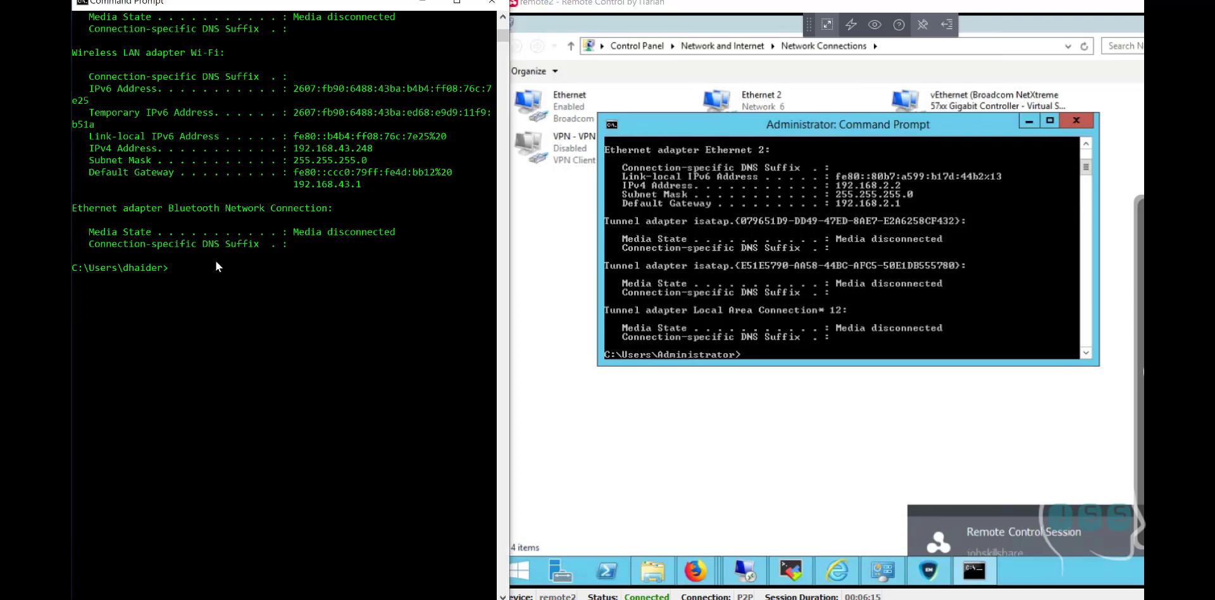
left_click(214, 270)
type("pin")
type("2.1")
key("BackSpace")
key("BackSpace")
type(".2")
key("Return")
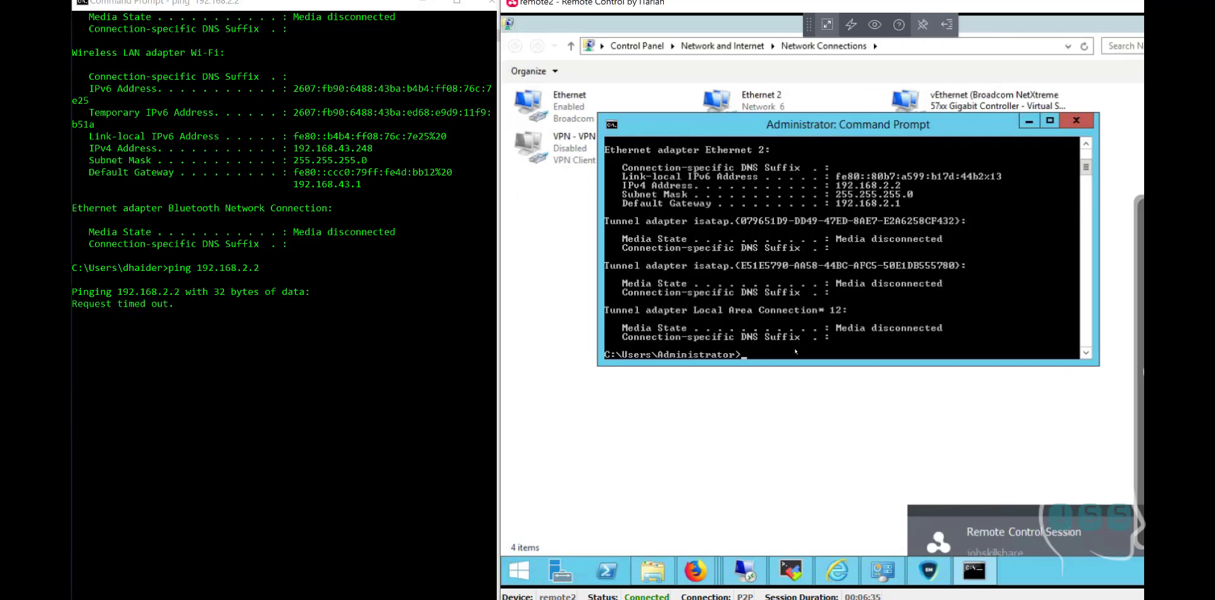
From the remote Administrator Command Prompt, ping the local machine at 192.168.43.248
type("ipconfig")
key("BackSpace")
key("BackSpace")
key("BackSpace")
key("BackSpace")
key("BackSpace")
key("BackSpace")
type("ping")
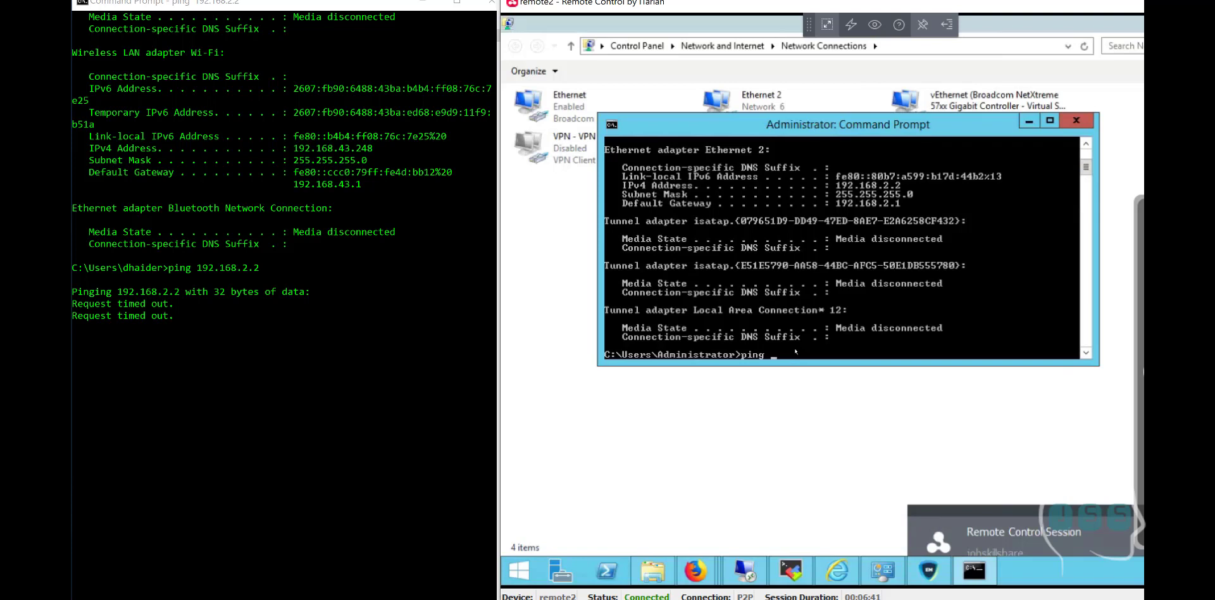
type(" 192.168")
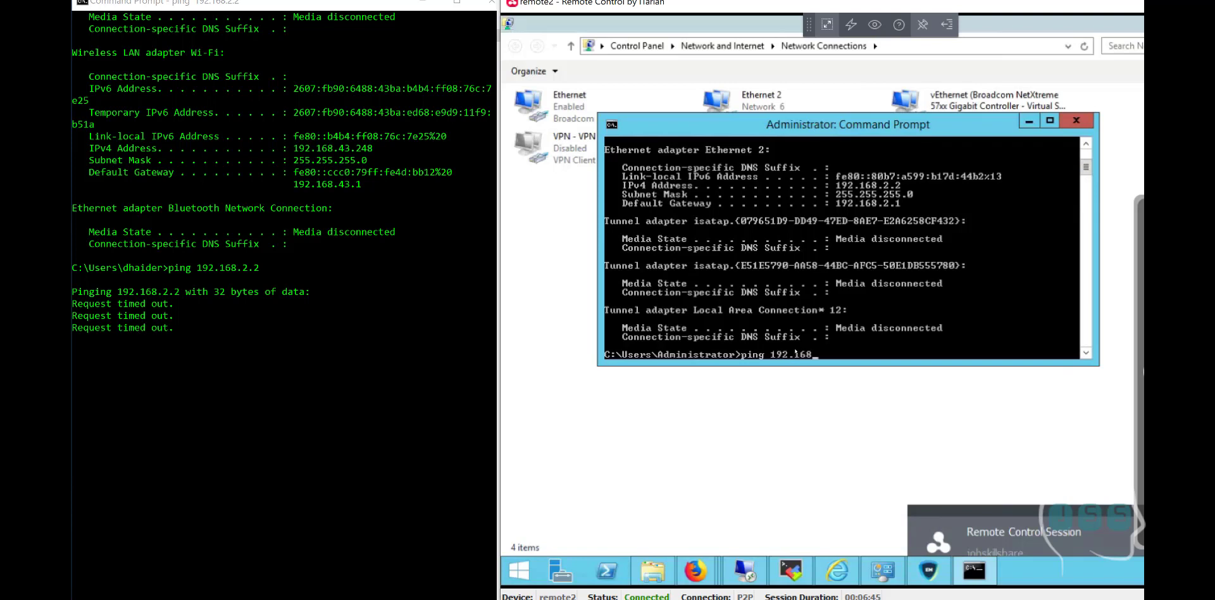
type(".2")
key("BackSpace")
key("BackSpace")
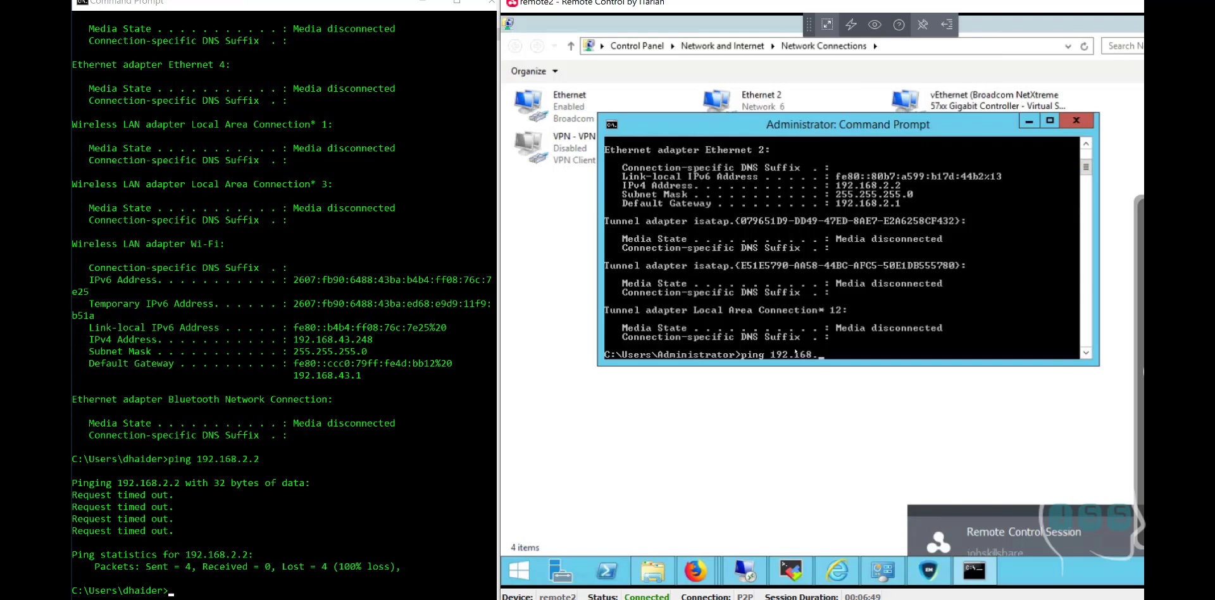
type("43.248")
key("Return")
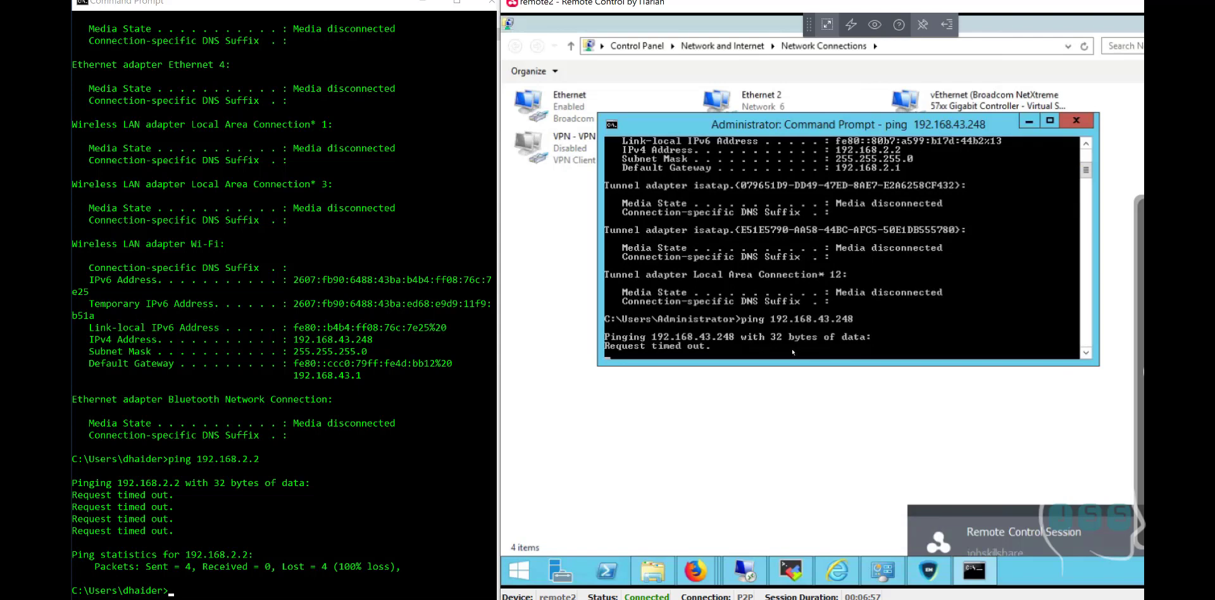
In the remote Documents folder, create a new folder and rename it 'sf'
left_click(653, 570)
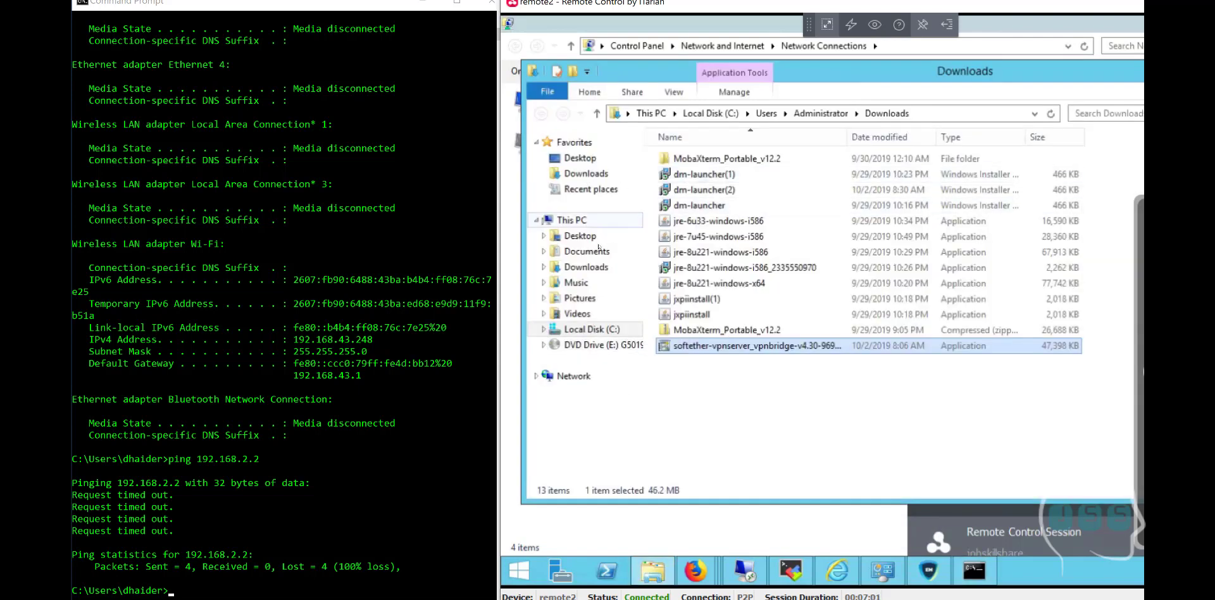
left_click(587, 251)
right_click(711, 228)
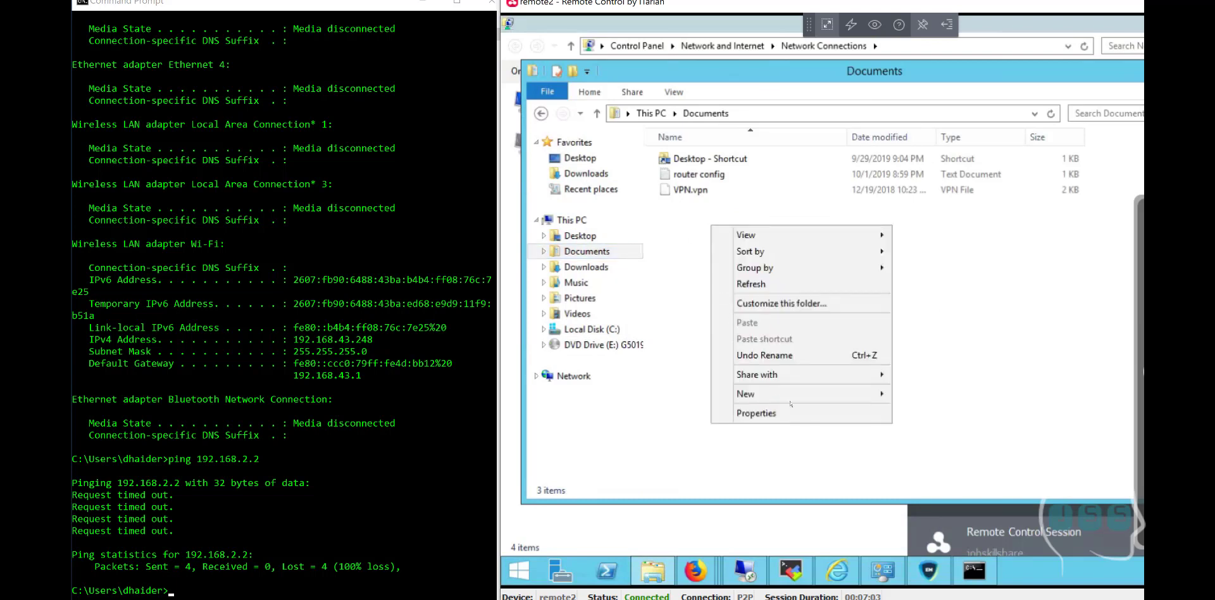
mouse_move(867, 394)
left_click(925, 393)
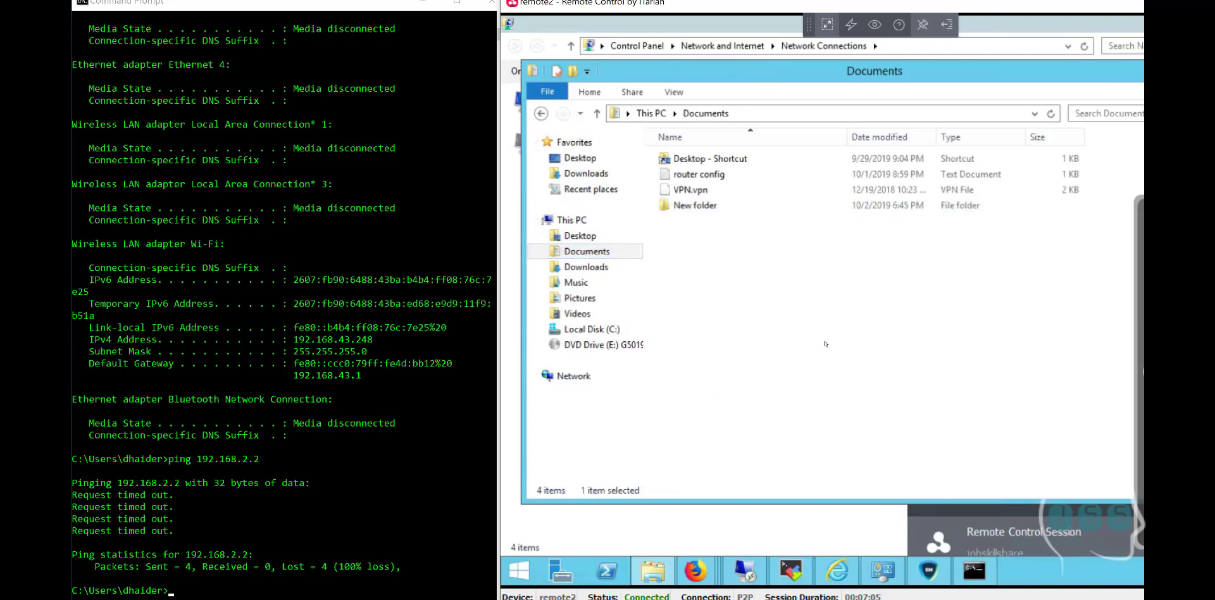
right_click(687, 209)
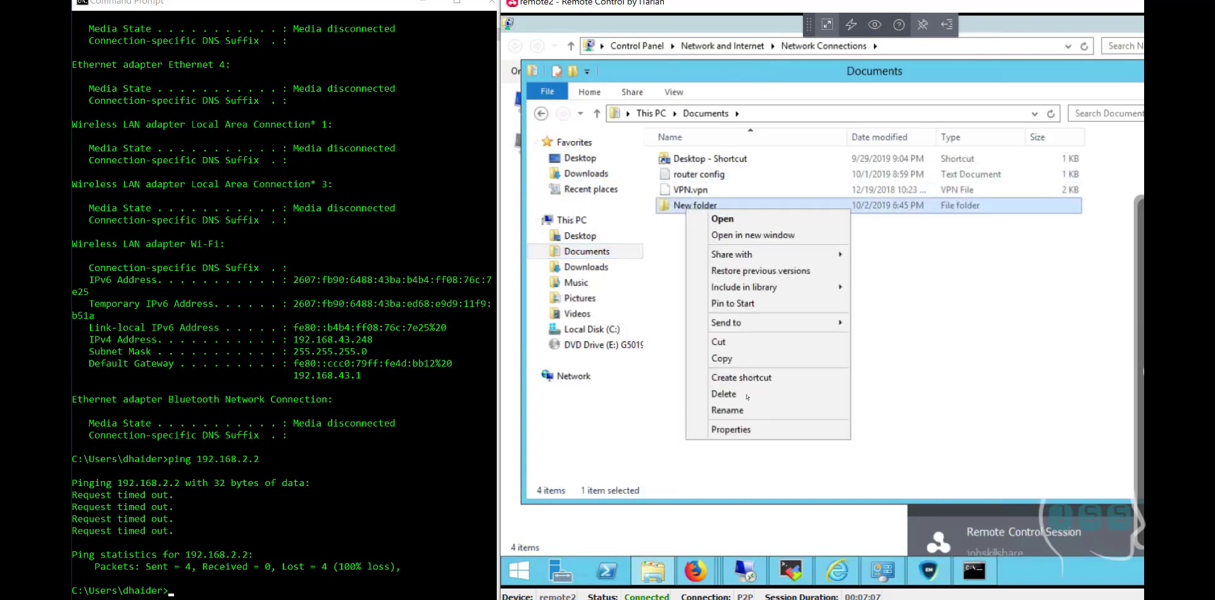
left_click(744, 409)
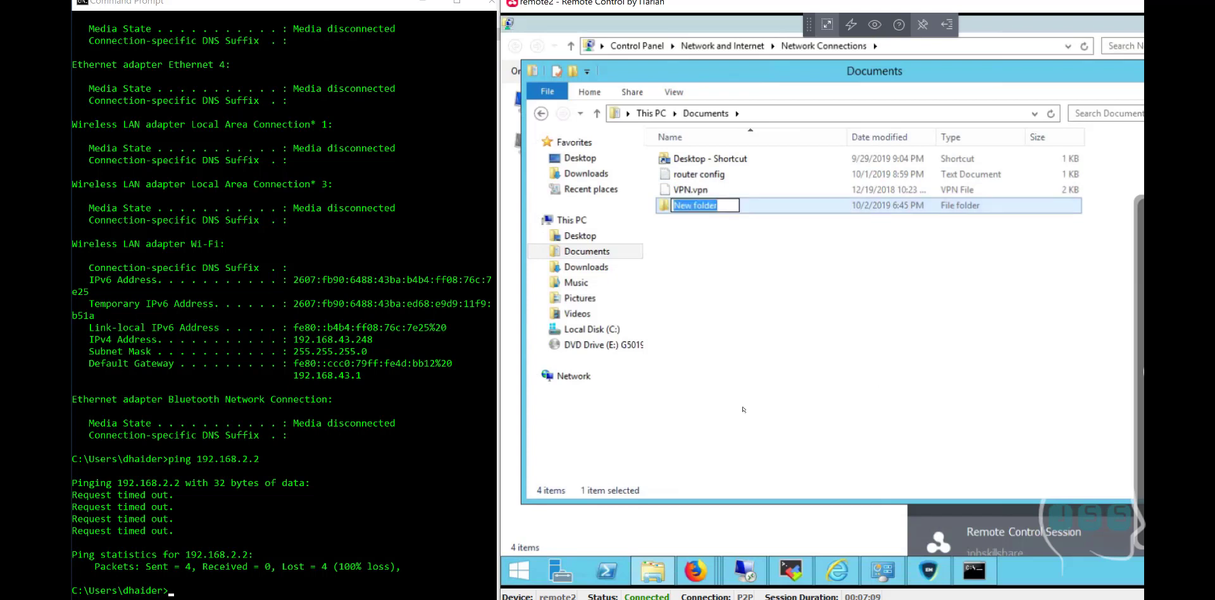
type("sf")
left_click(701, 216)
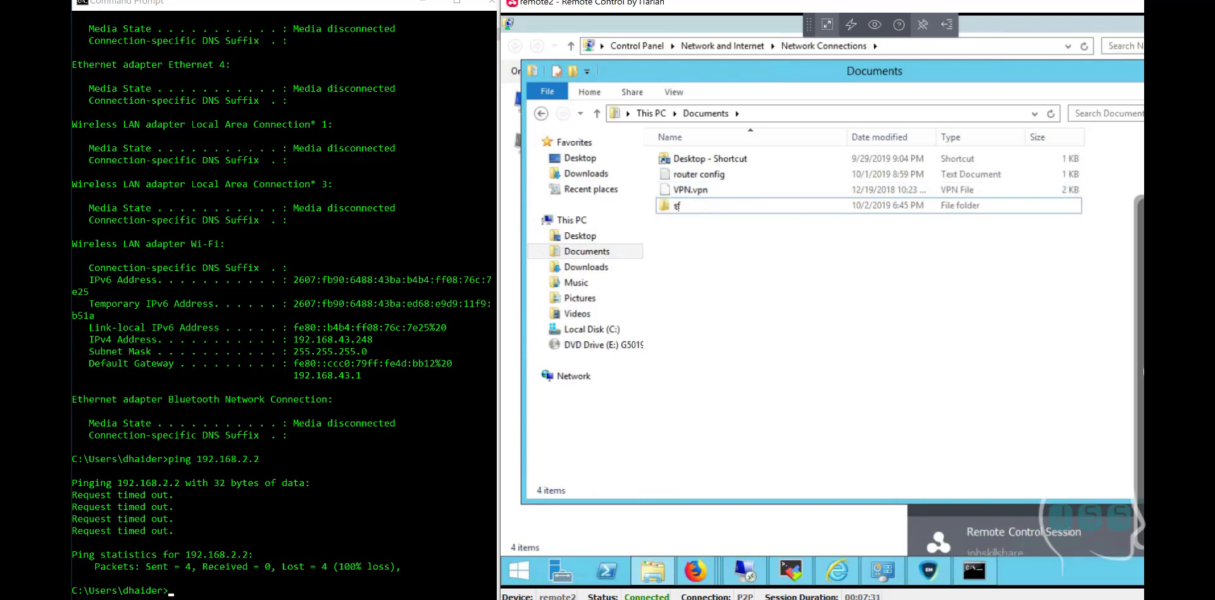
Enable sharing for the sf folder in its Advanced Sharing settings
right_click(676, 206)
left_click(731, 431)
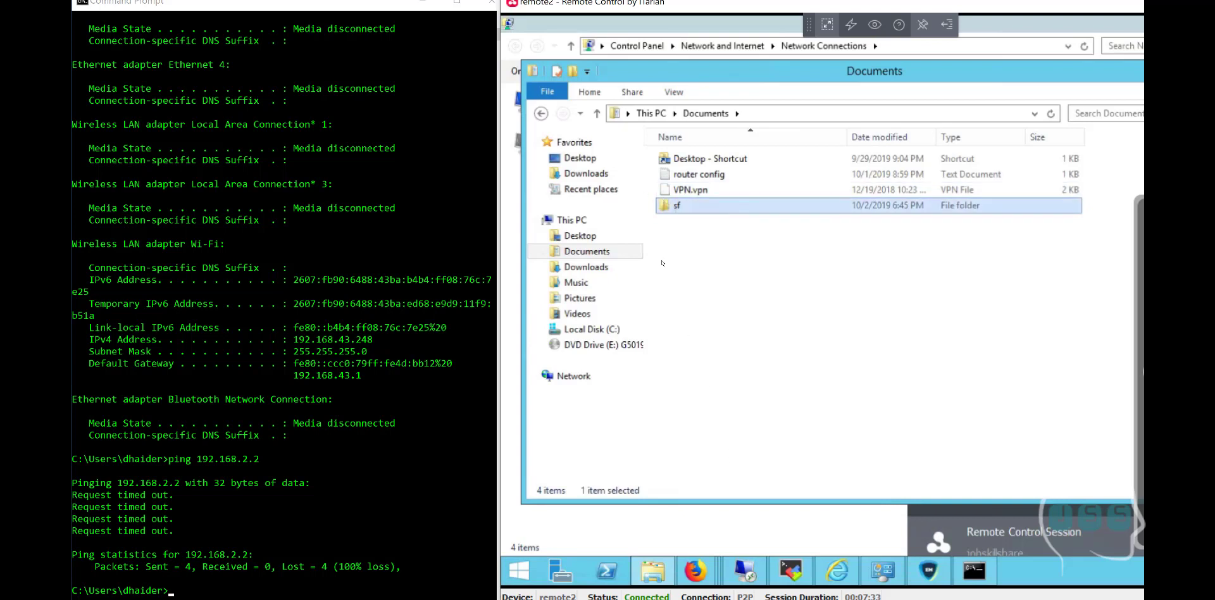
left_click(741, 226)
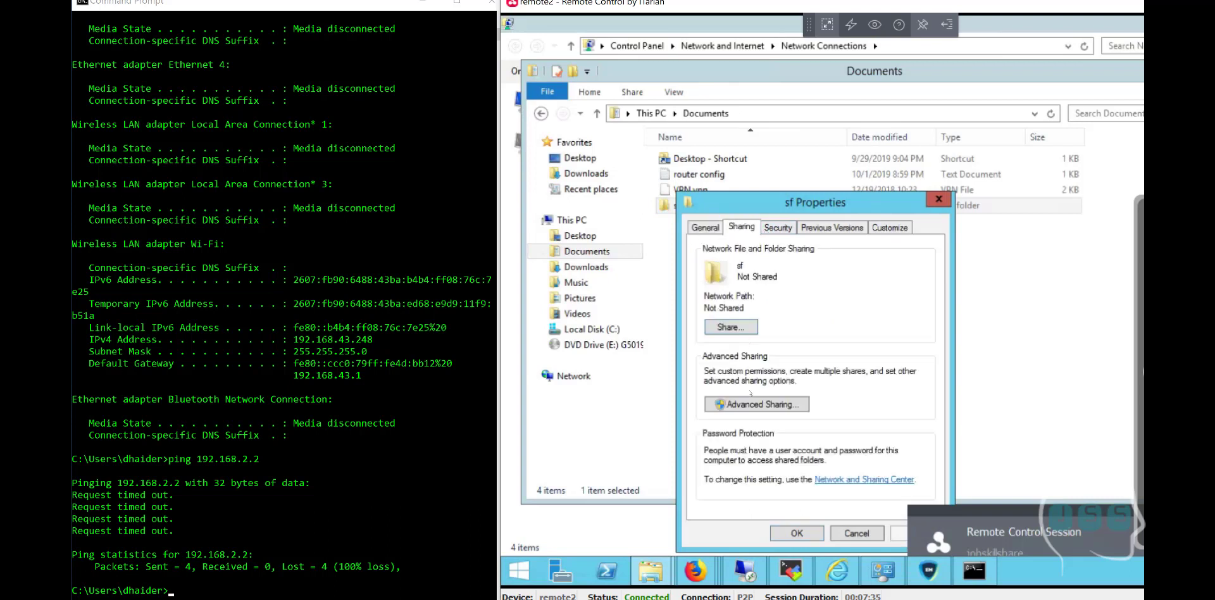
left_click(750, 404)
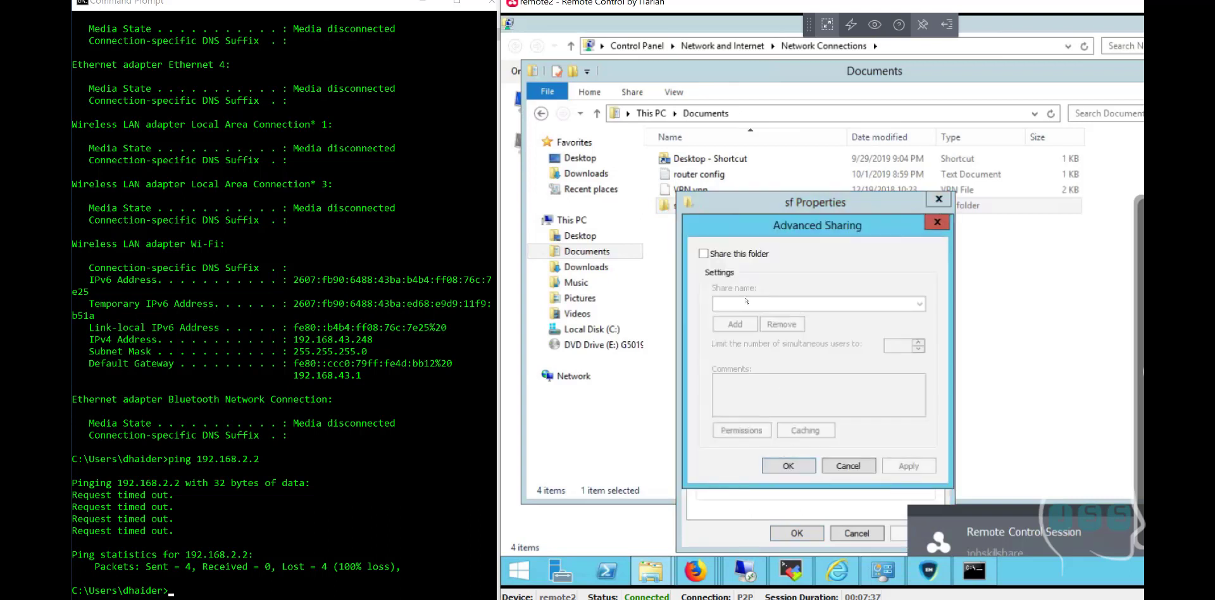
left_click(704, 254)
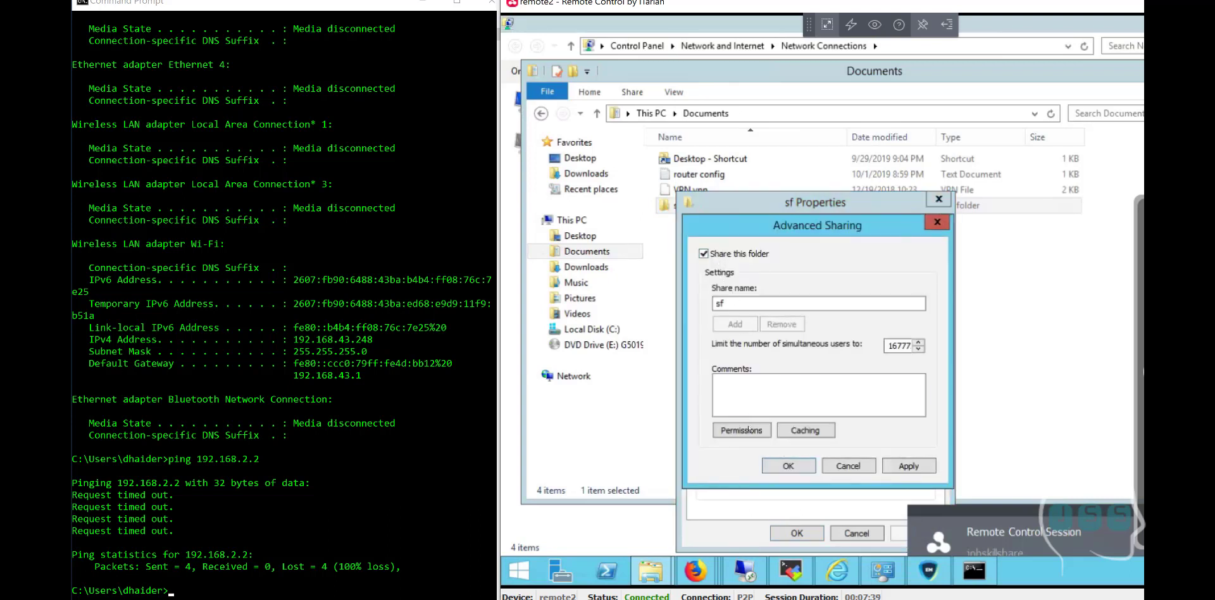
Grant Everyone Full Control on the sf share and confirm it as \\REMOTE2\sf
left_click(749, 429)
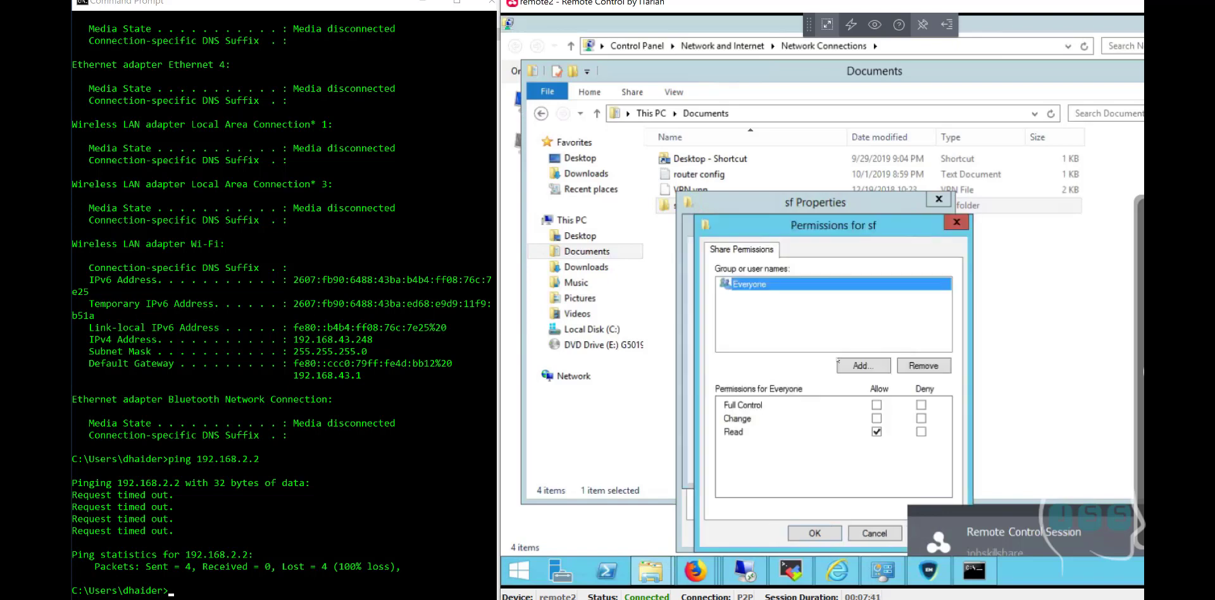
left_click(877, 405)
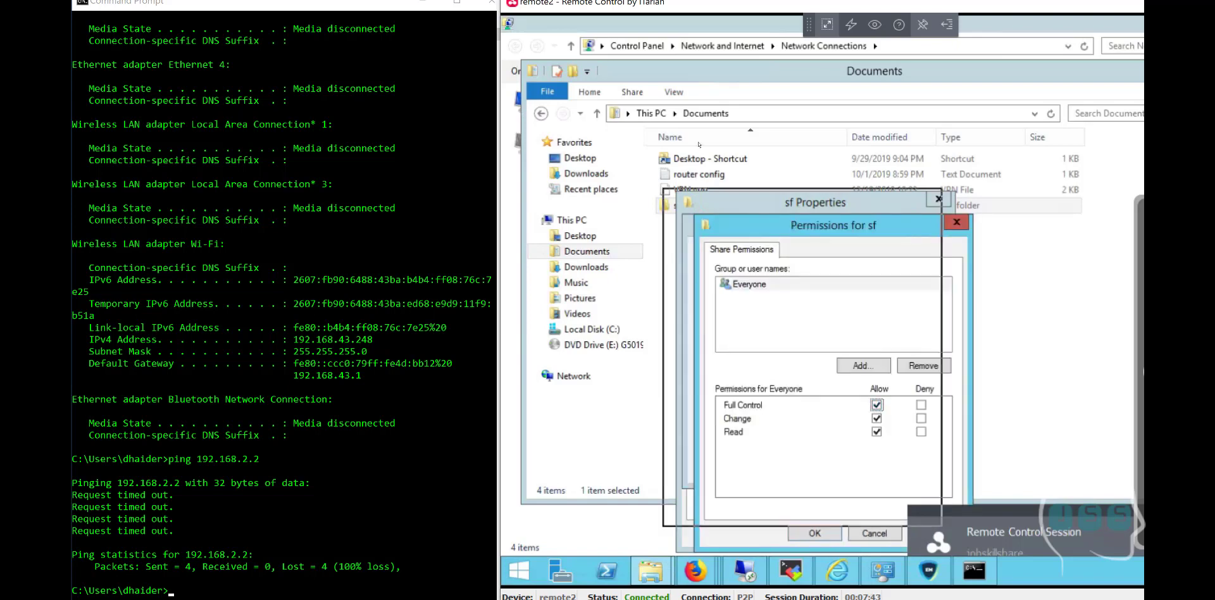
left_click_drag(793, 221, 700, 135)
left_click(840, 447)
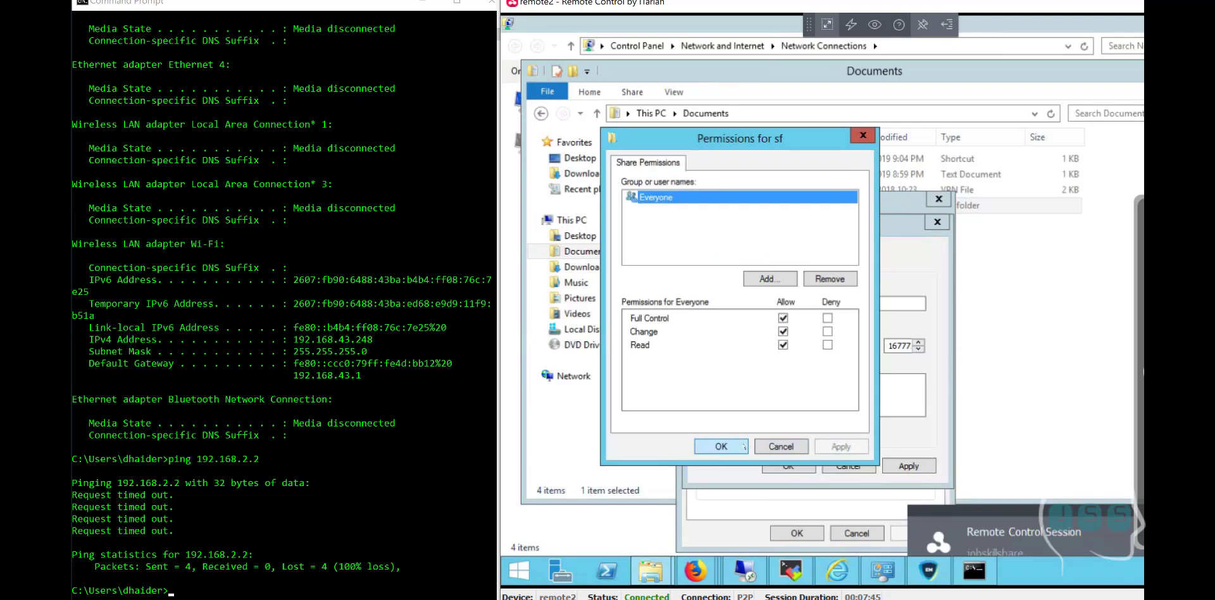
left_click(744, 447)
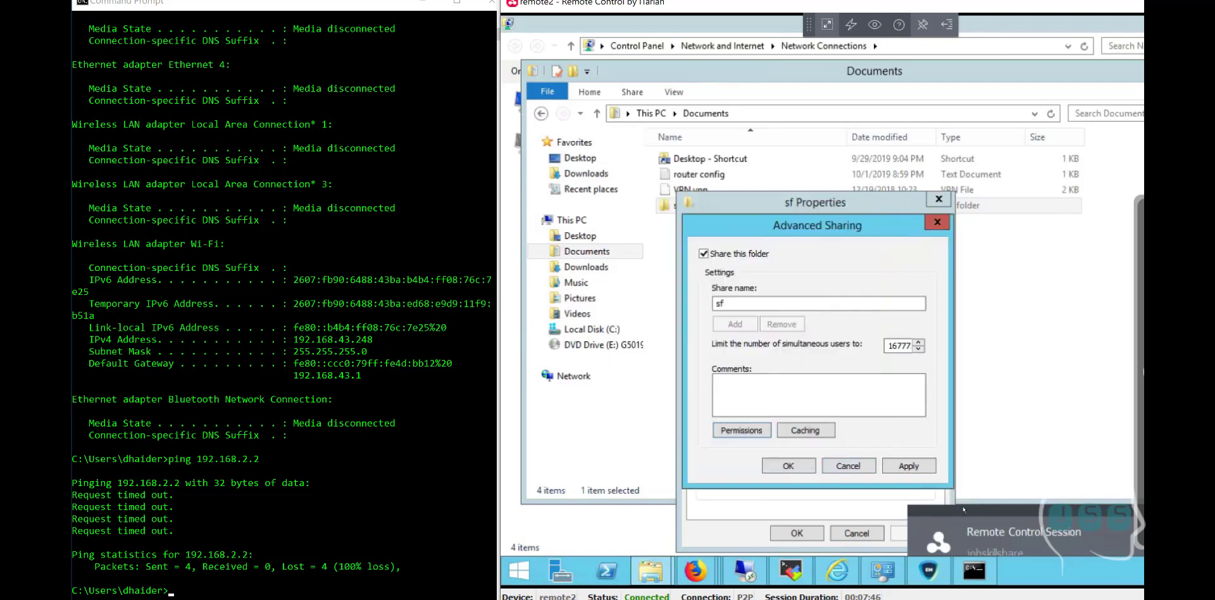
left_click(790, 467)
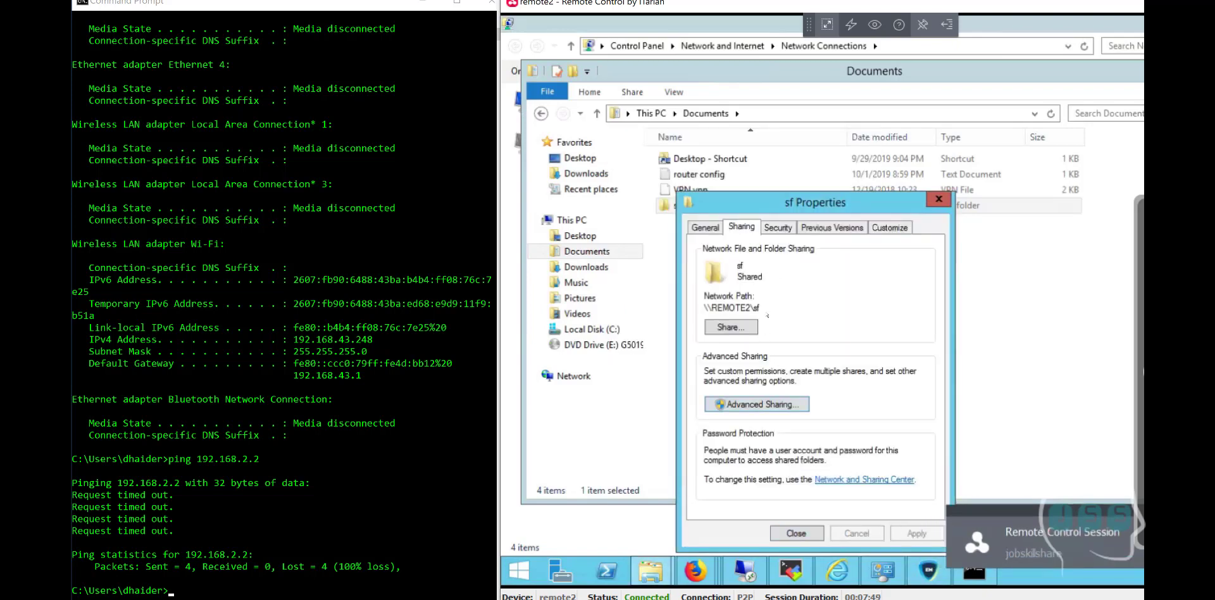
left_click_drag(761, 308, 704, 308)
Inside sf, add a text file keeping the default name 'New Text Document'
left_click(935, 202)
double_click(679, 211)
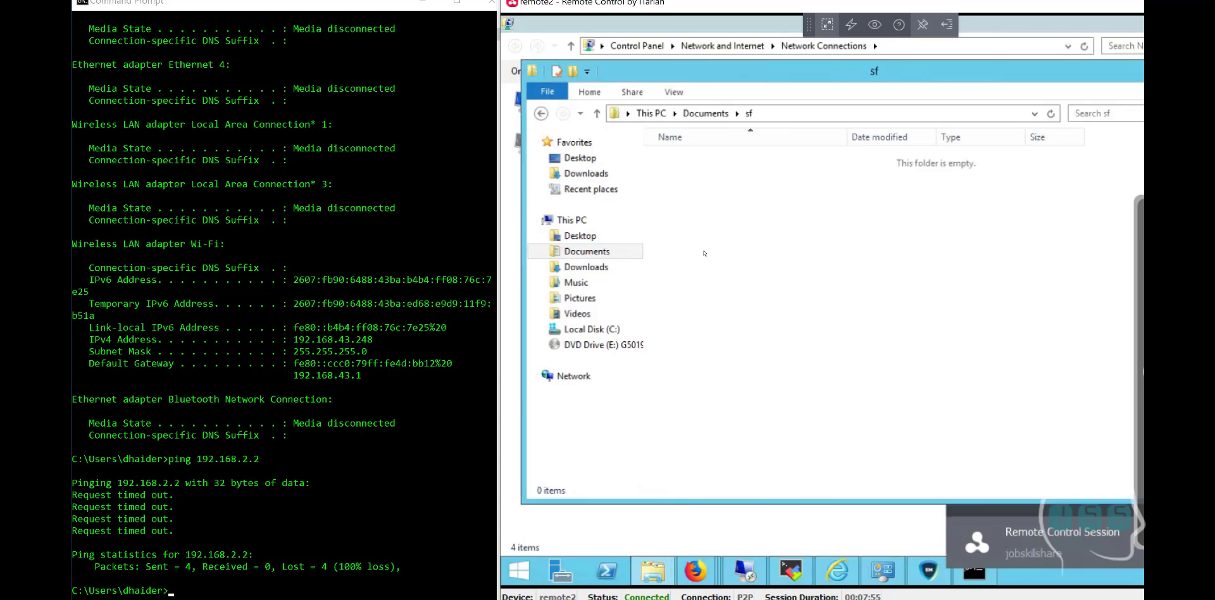
right_click(704, 252)
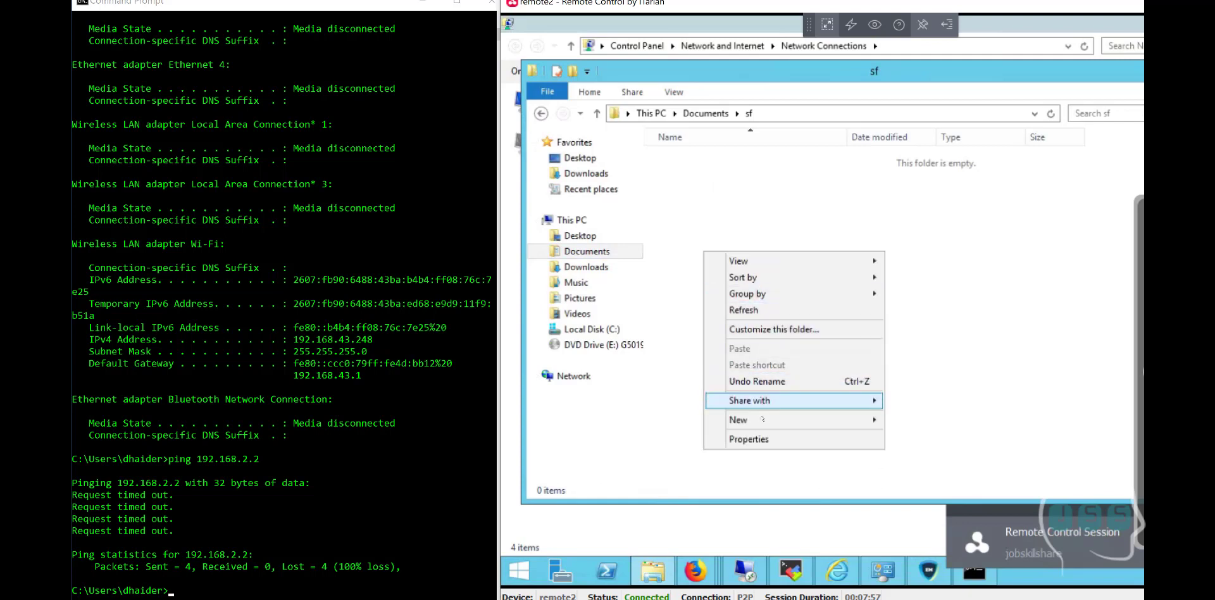
mouse_move(759, 420)
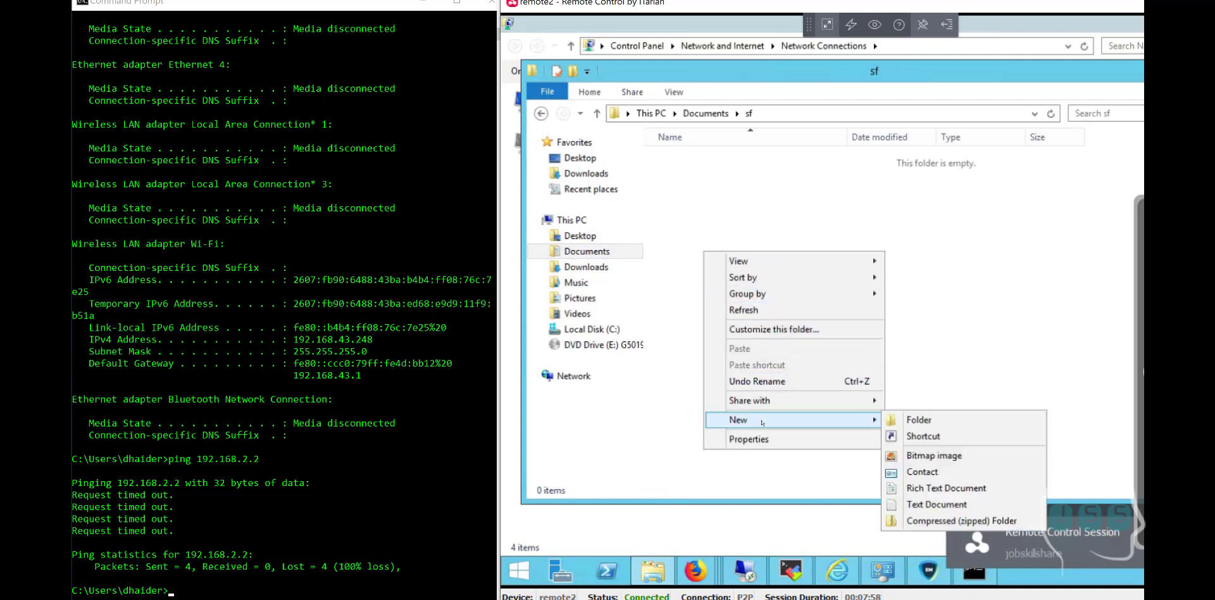
left_click(937, 504)
left_click(823, 285)
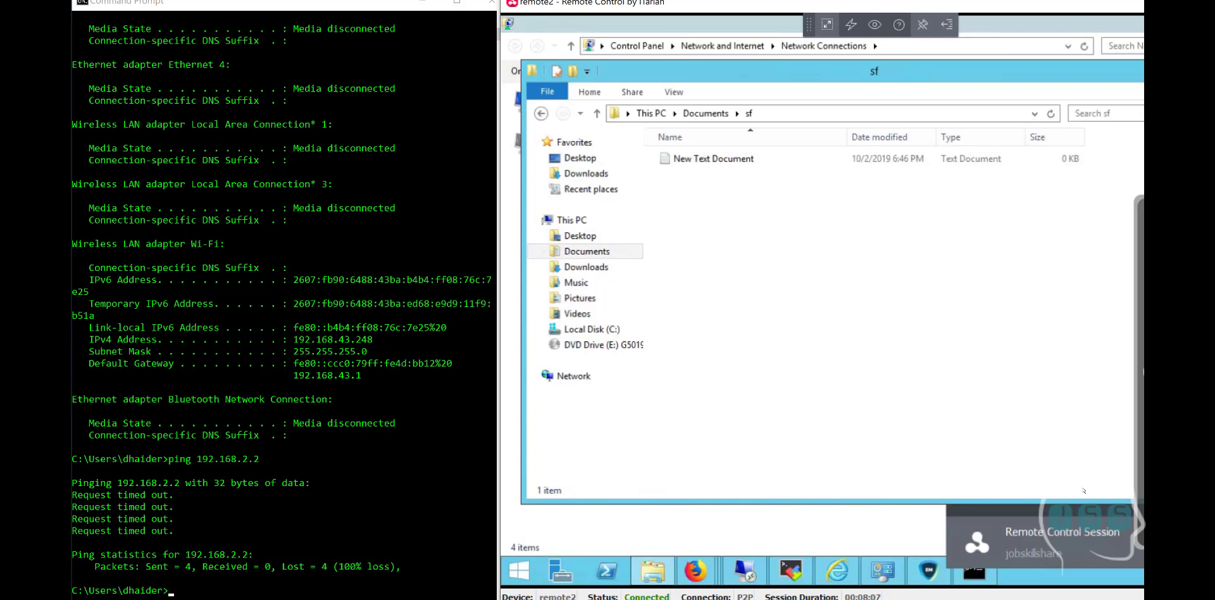
Drag the remote session notice out of the way
mouse_move(1046, 518)
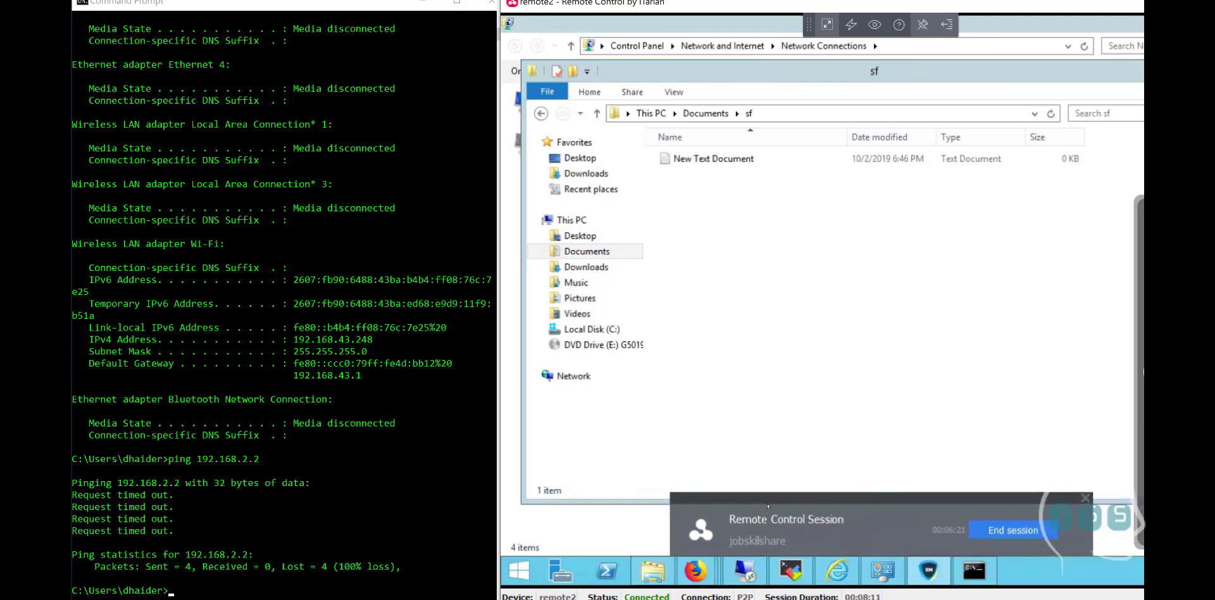
left_click_drag(768, 505, 669, 502)
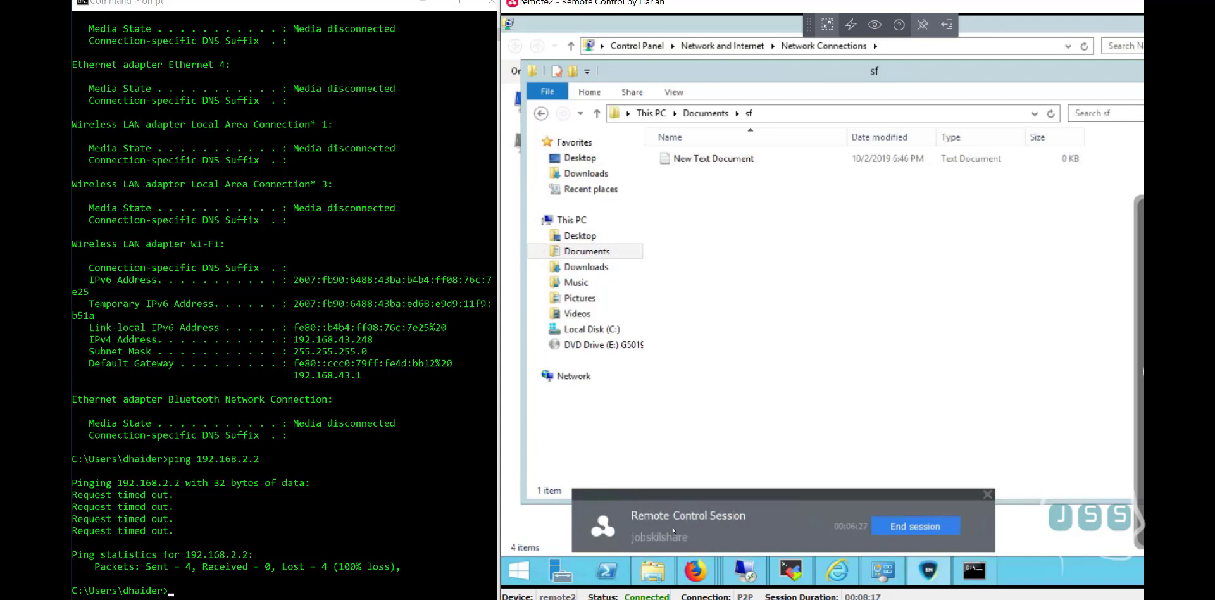
left_click_drag(611, 498, 871, 540)
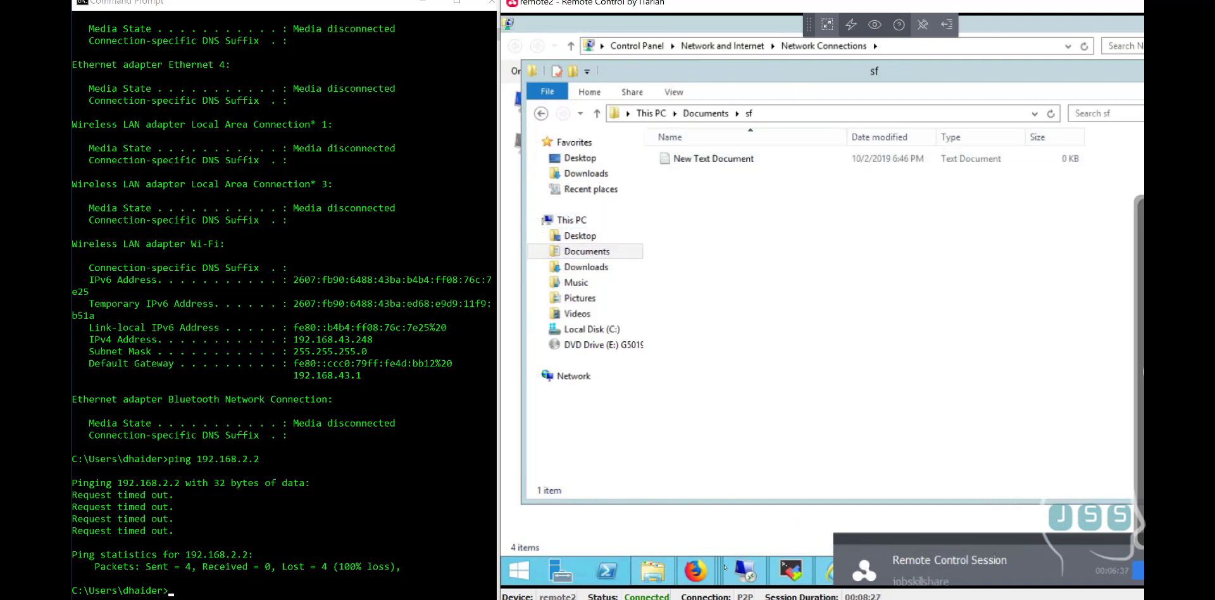
mouse_move(704, 576)
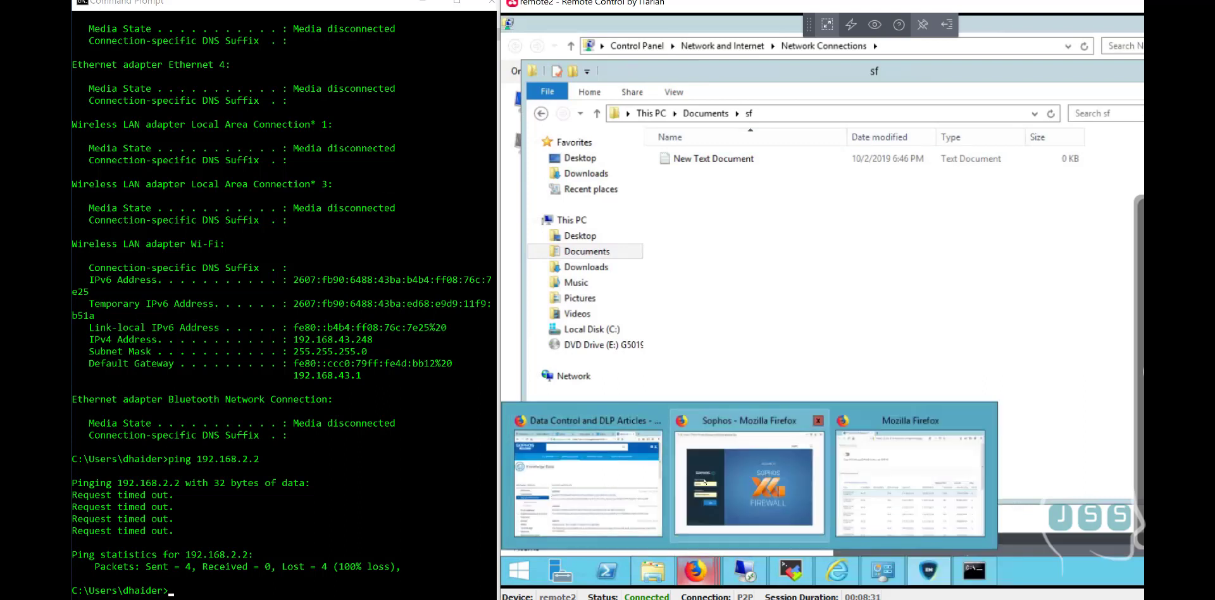
Maximize the Sophos browser window and start a new Firefox window
left_click(749, 482)
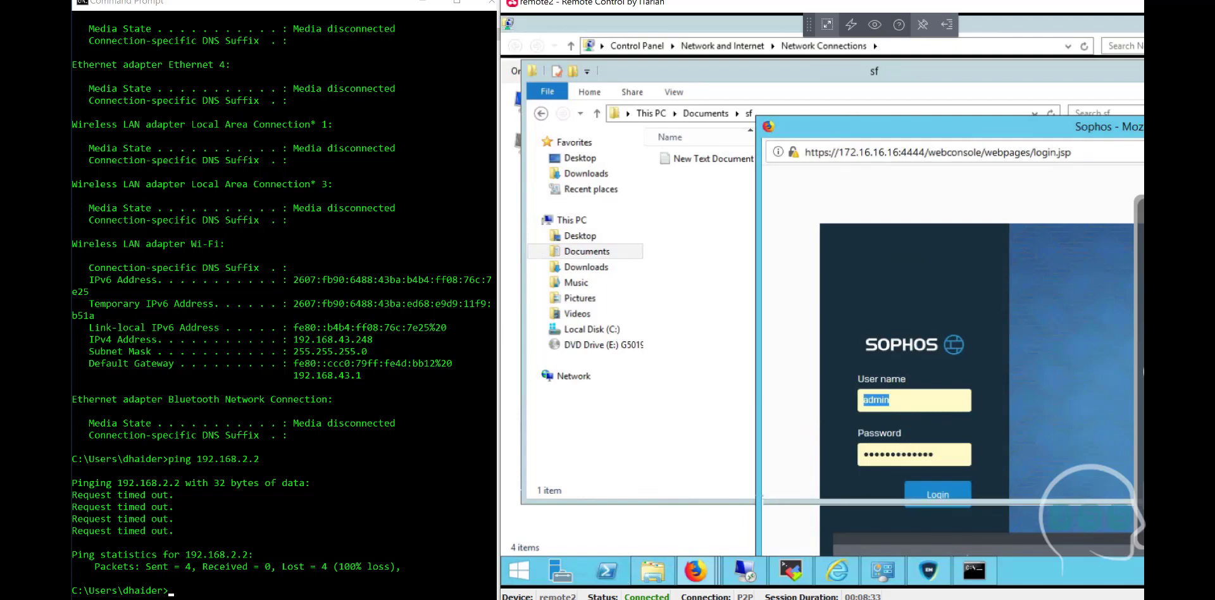
double_click(845, 133)
right_click(708, 575)
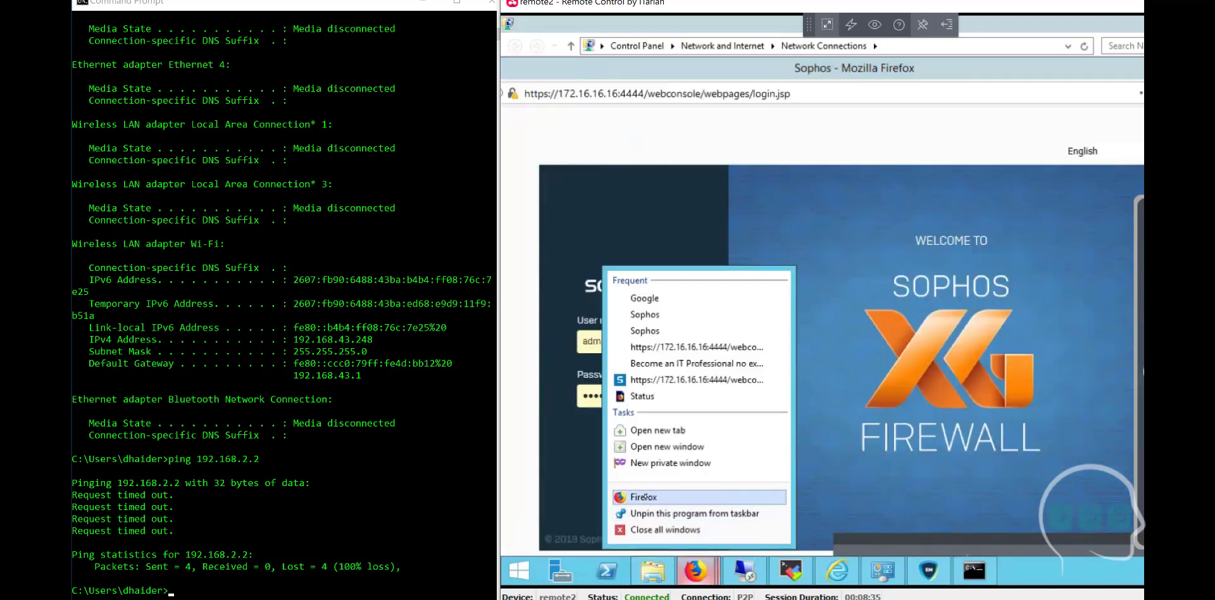
left_click(690, 496)
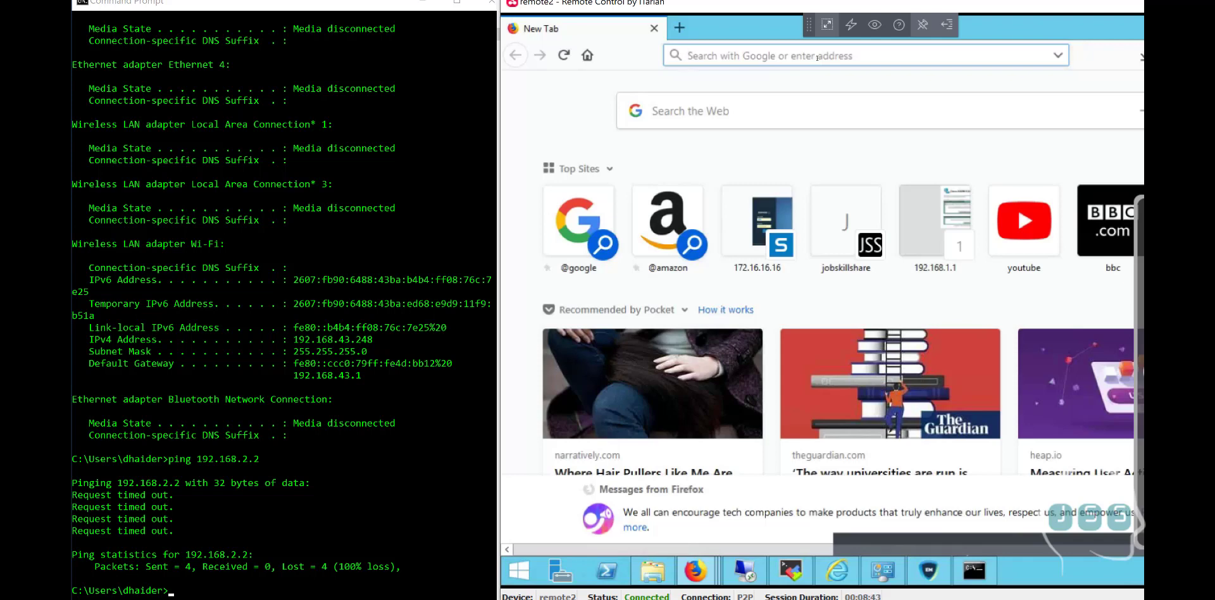
Go to the SoftEther download tab by typing 'soft', and reload the page
type("soft")
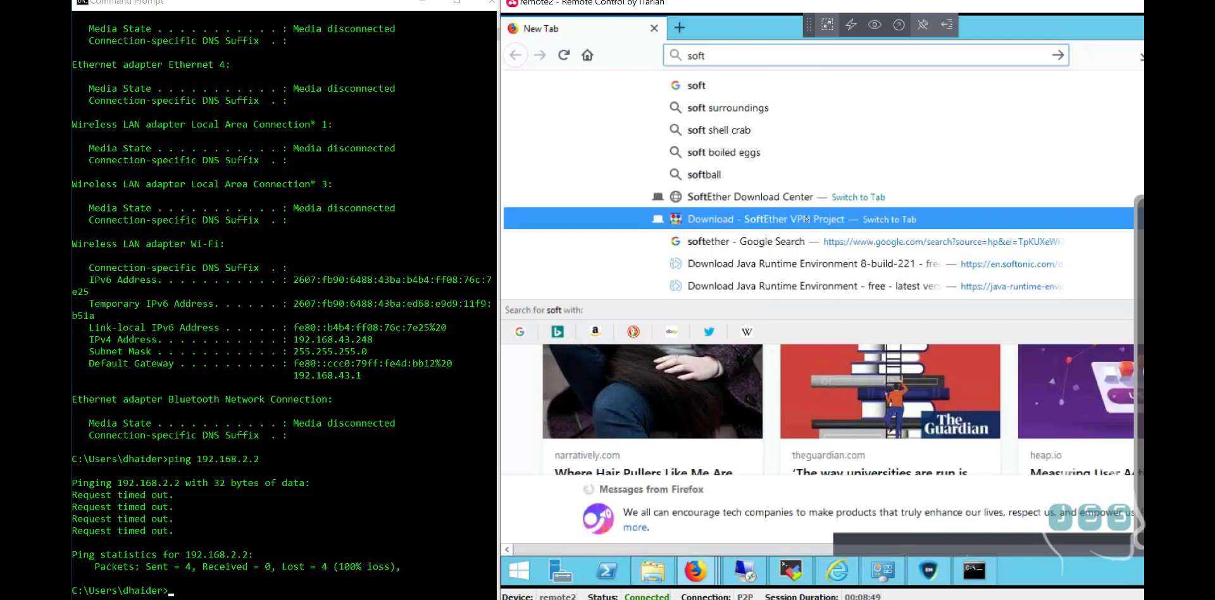
left_click(755, 215)
scroll(746, 255, "up", 2)
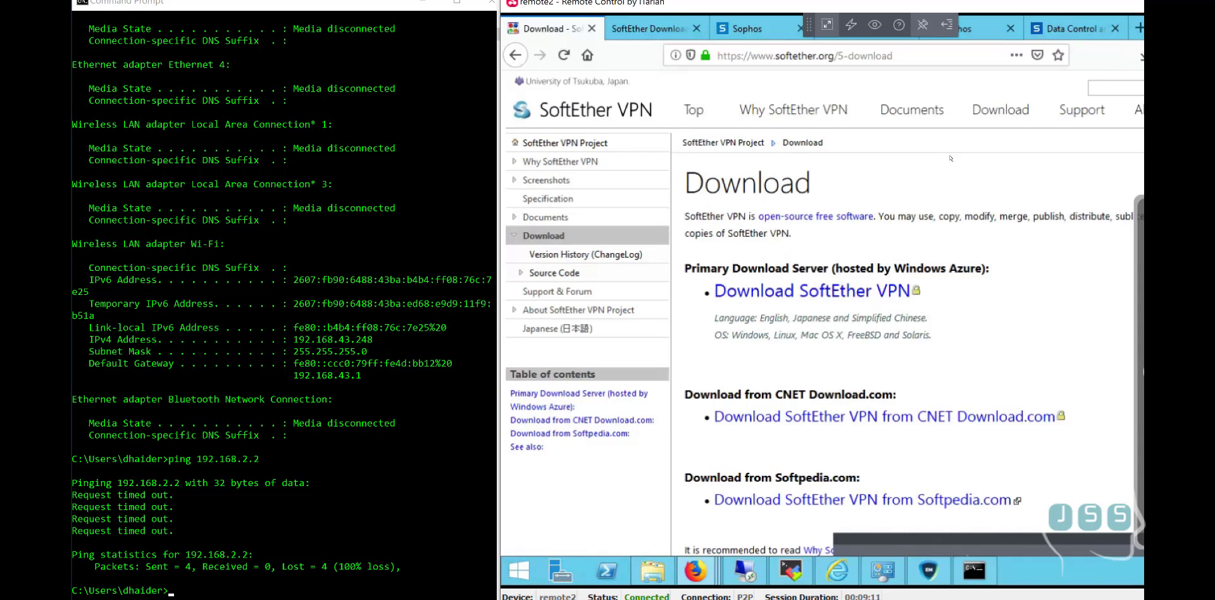
left_click(1000, 109)
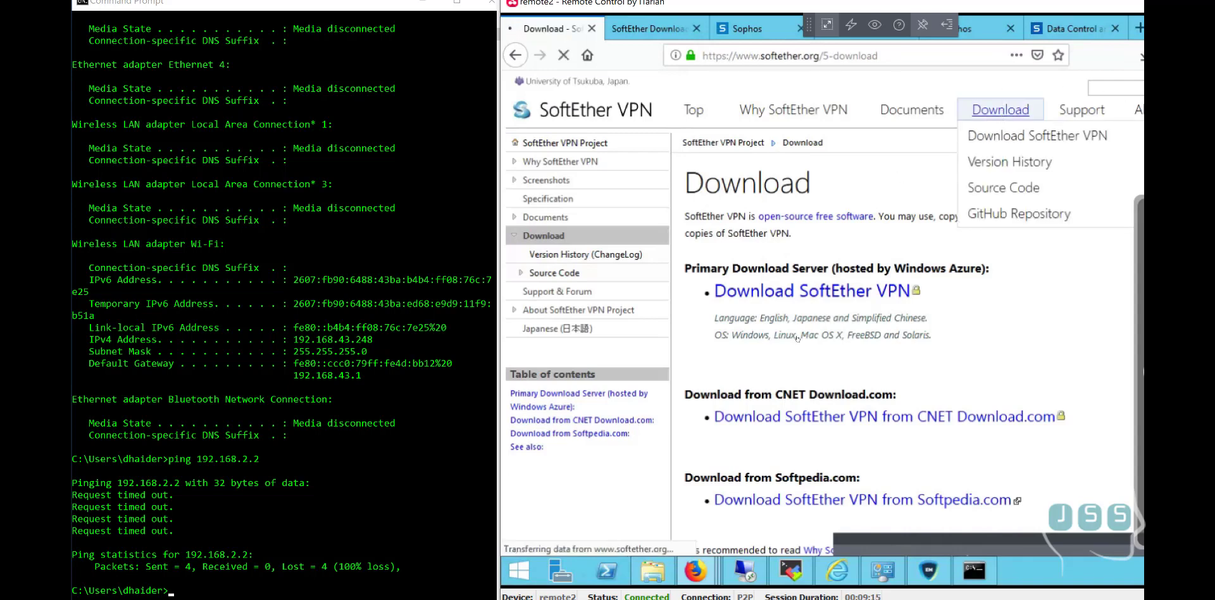
scroll(763, 416, "down", 2)
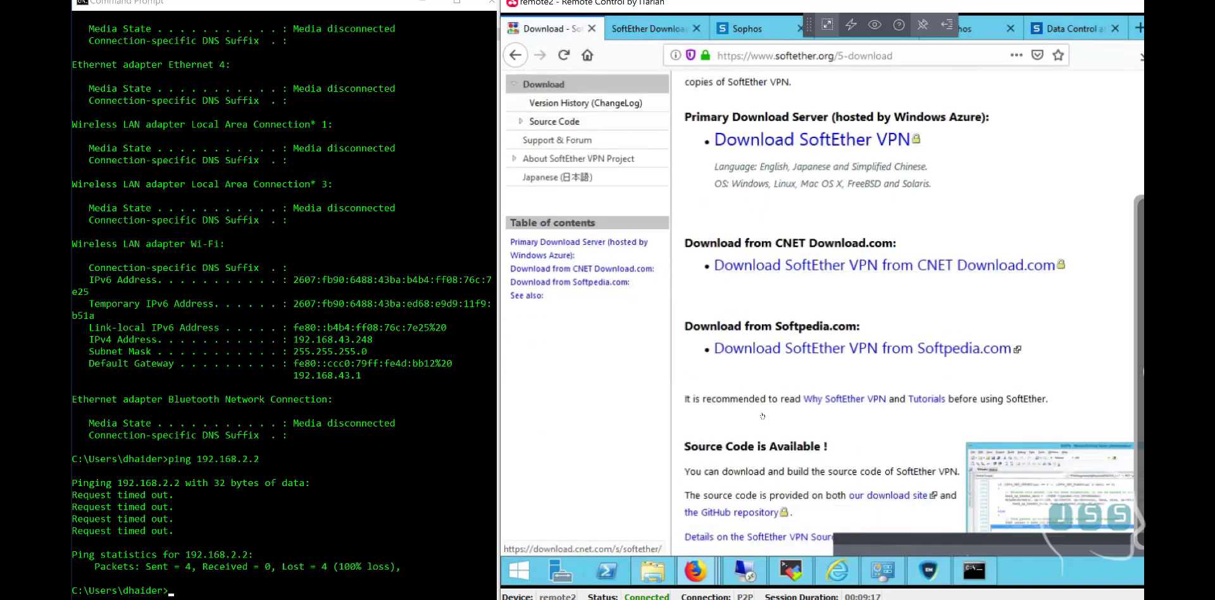
scroll(829, 199, "up", 1)
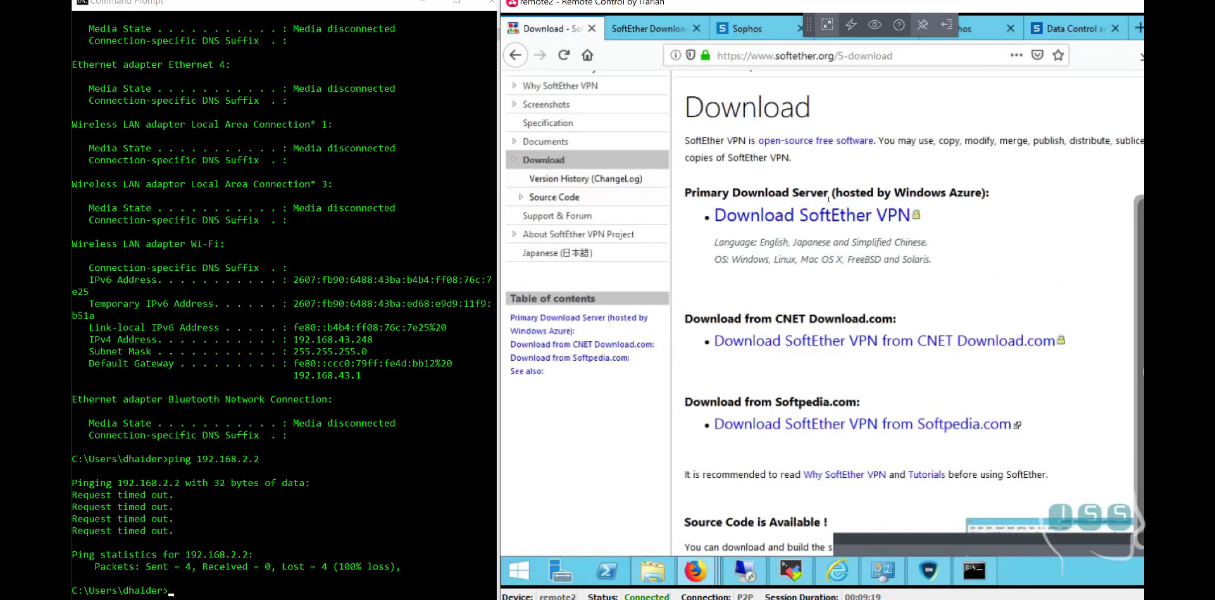
In the Download Center, select SoftEther VPN (Freeware), SoftEther VPN Server, and Windows
left_click(829, 213)
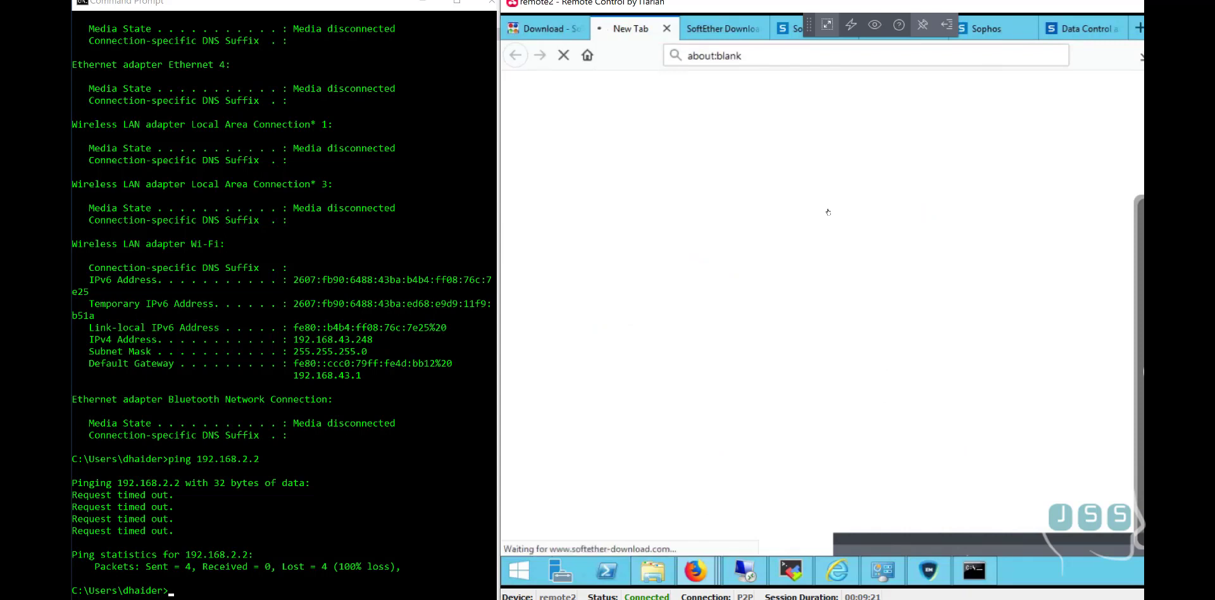
left_click(697, 265)
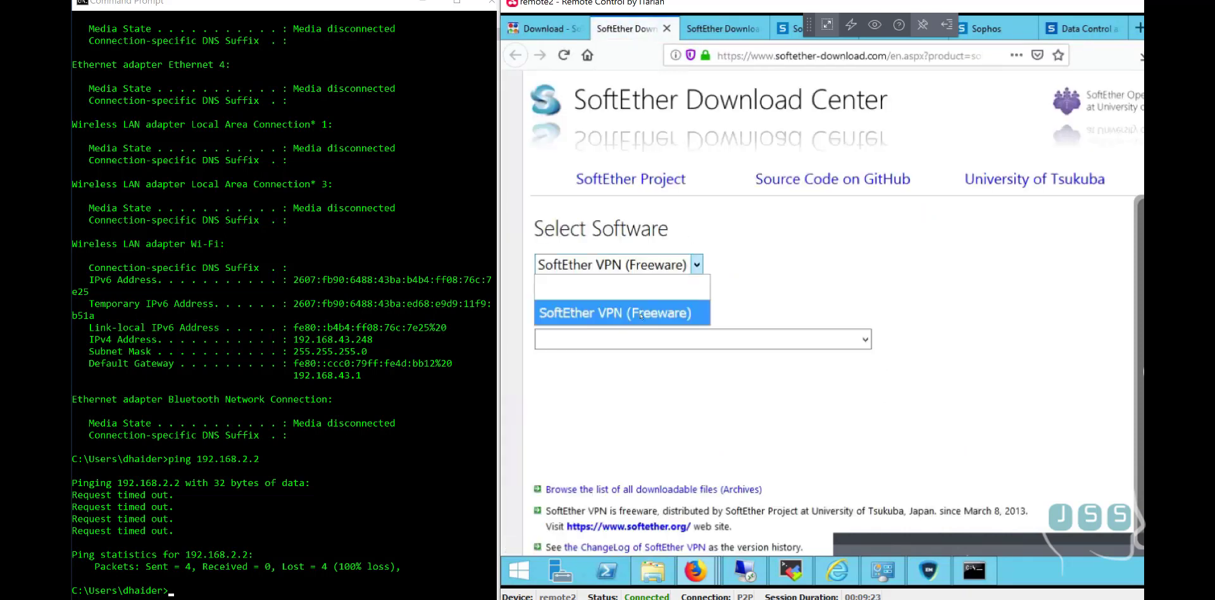
left_click(641, 314)
left_click(636, 340)
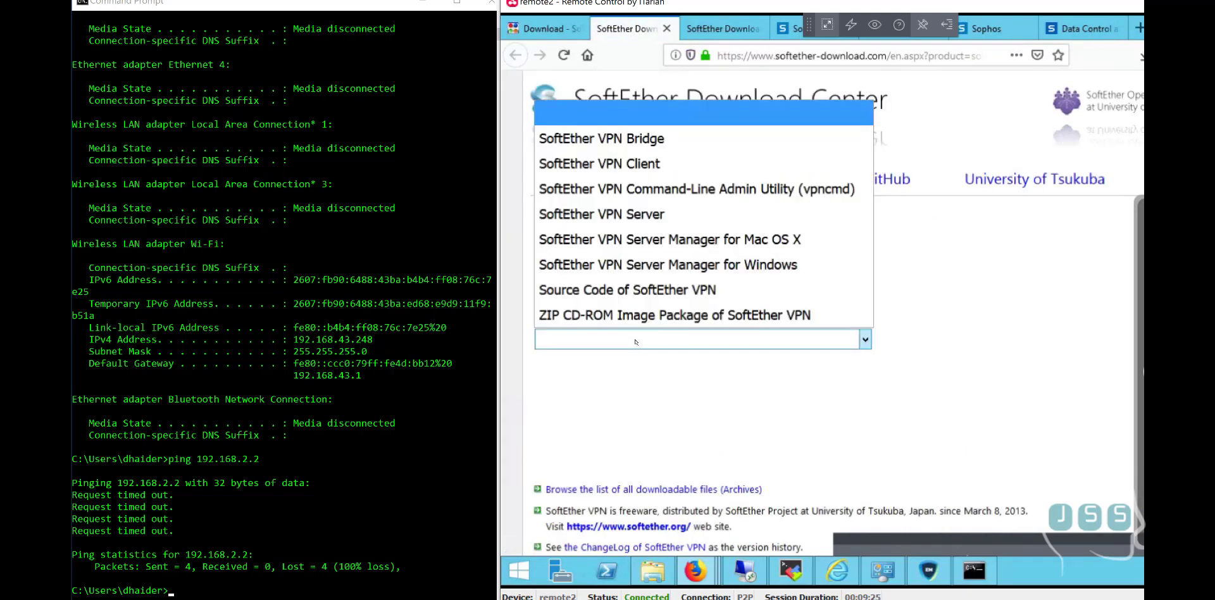
left_click(663, 214)
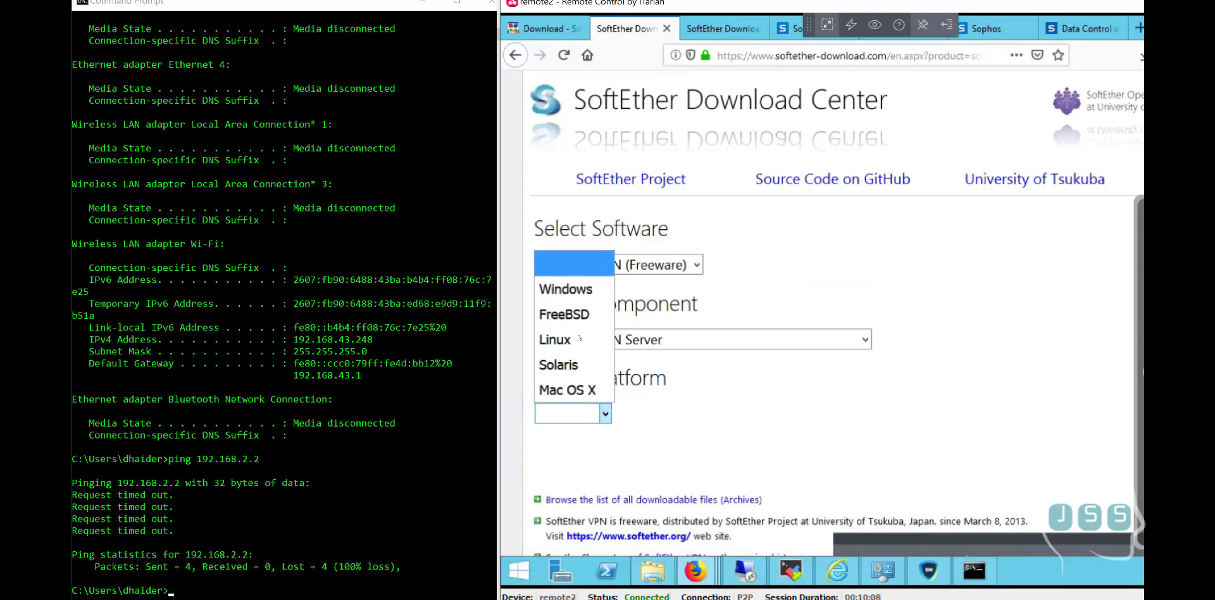
left_click(566, 289)
Open the downloaded SoftEther VPN Server 4.30 build 9696 installer from Firefox's downloads list
scroll(599, 441, "down", 3)
scroll(600, 441, "down", 3)
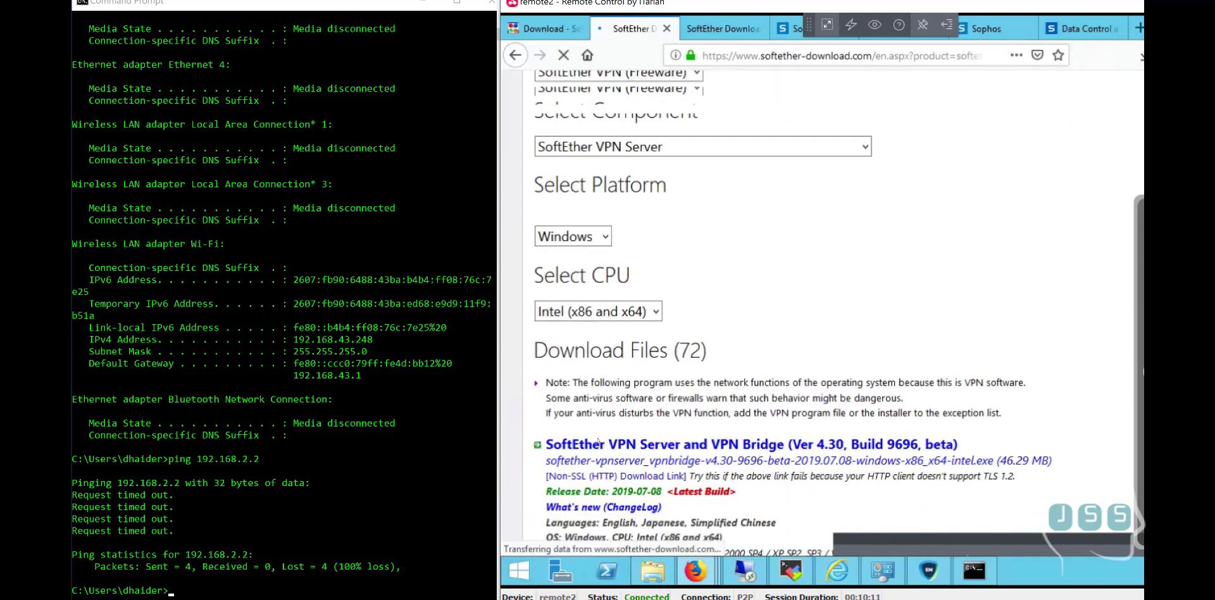
scroll(823, 304, "down", 3)
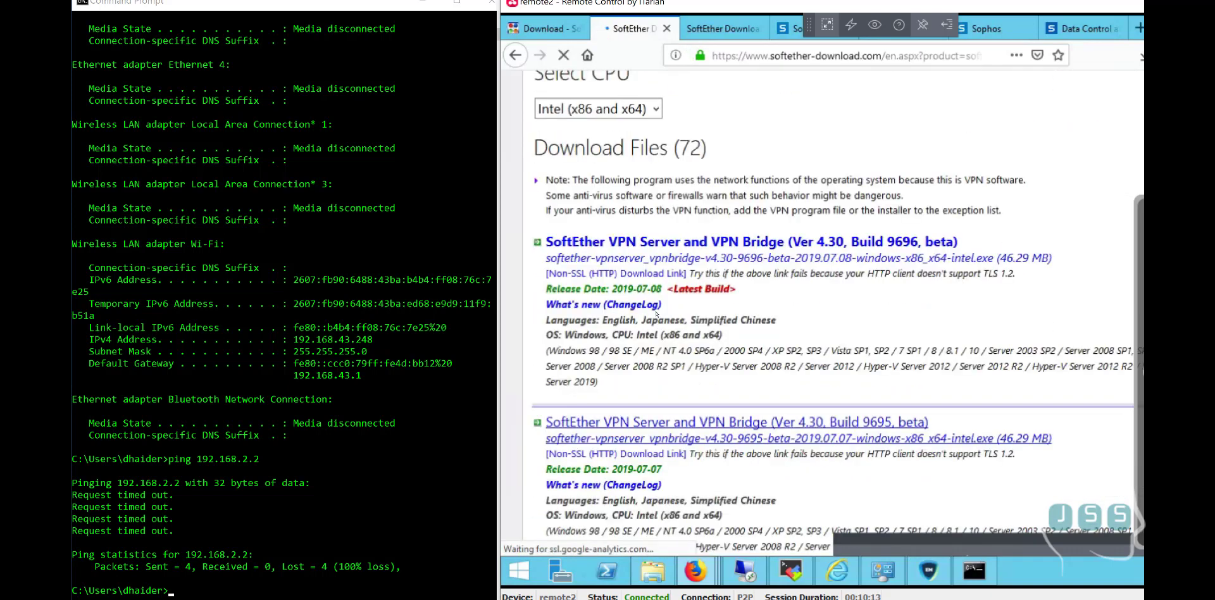
left_click(1142, 56)
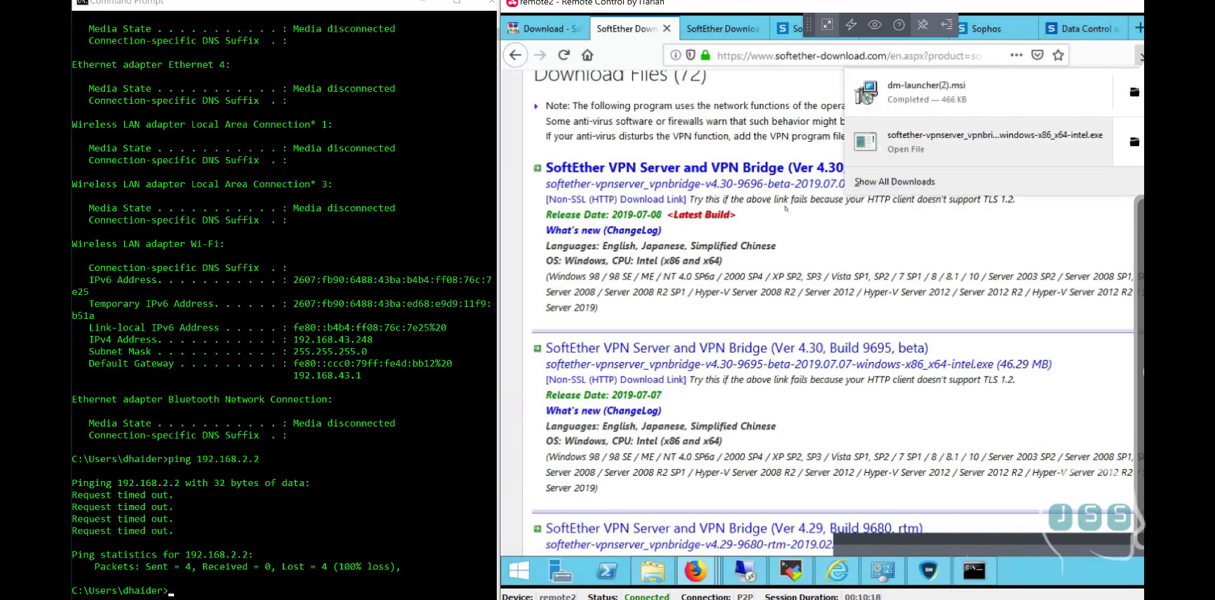
left_click(942, 146)
Install SoftEther VPN Server to C:\Program Files\SoftEther VPN Server, accepting the license, and launch Server Manager
left_click(928, 308)
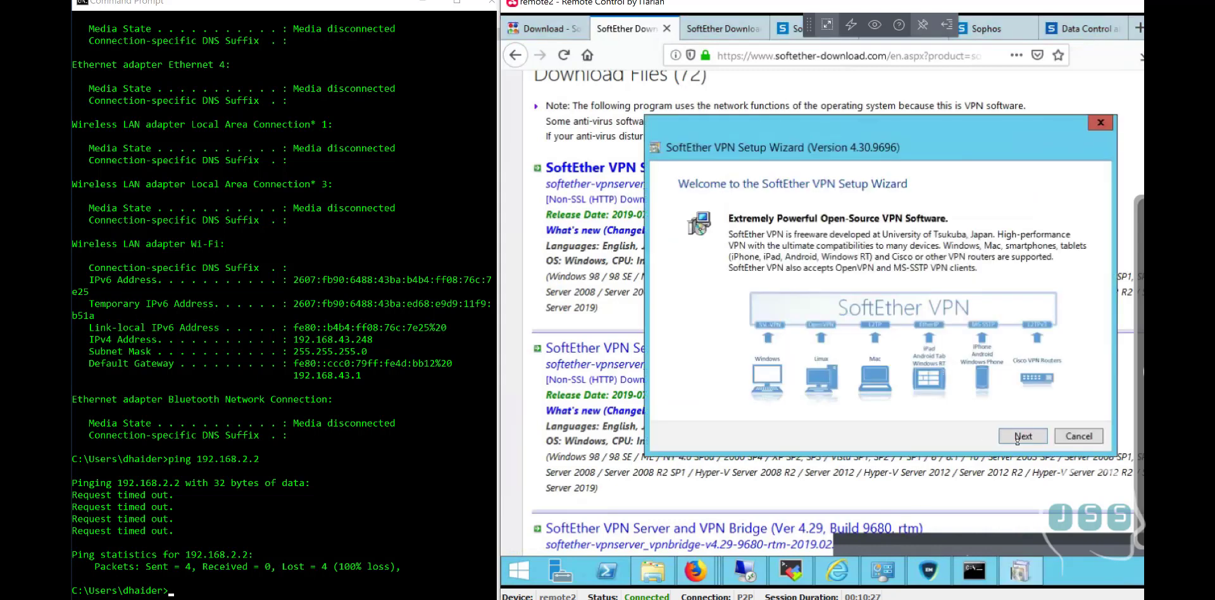
left_click(1017, 438)
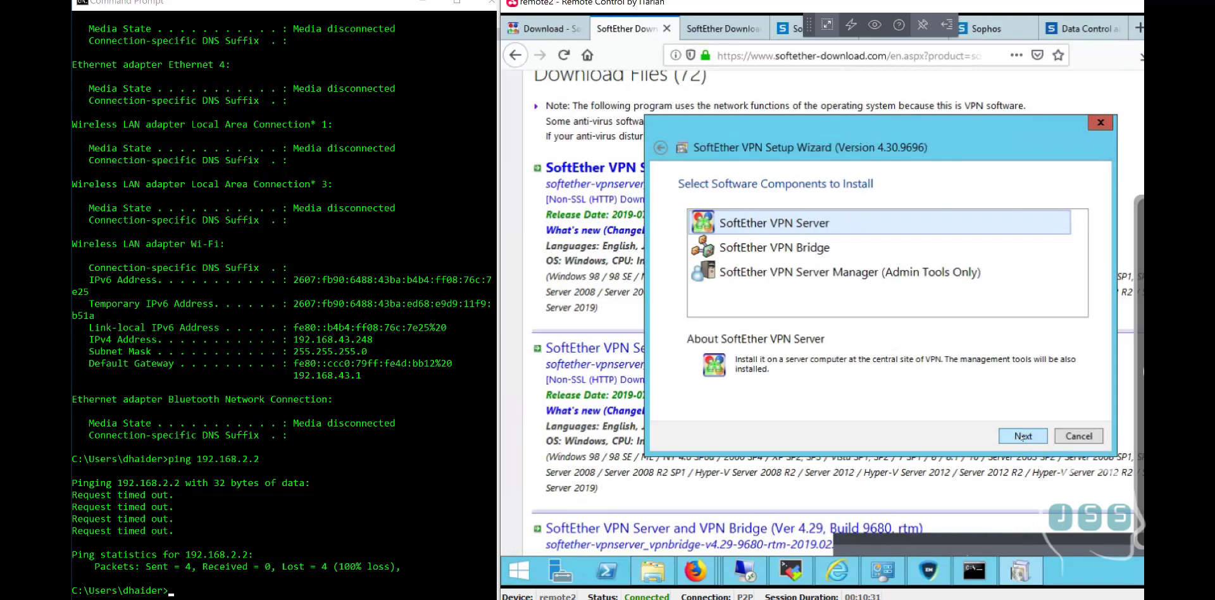
left_click(1022, 437)
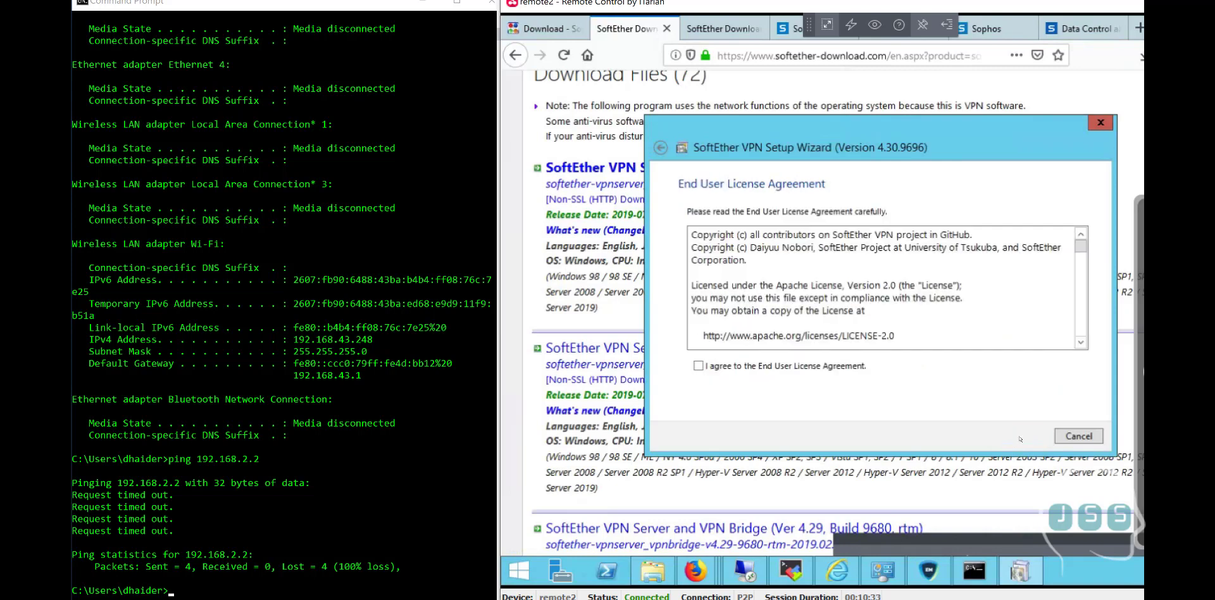
left_click(785, 369)
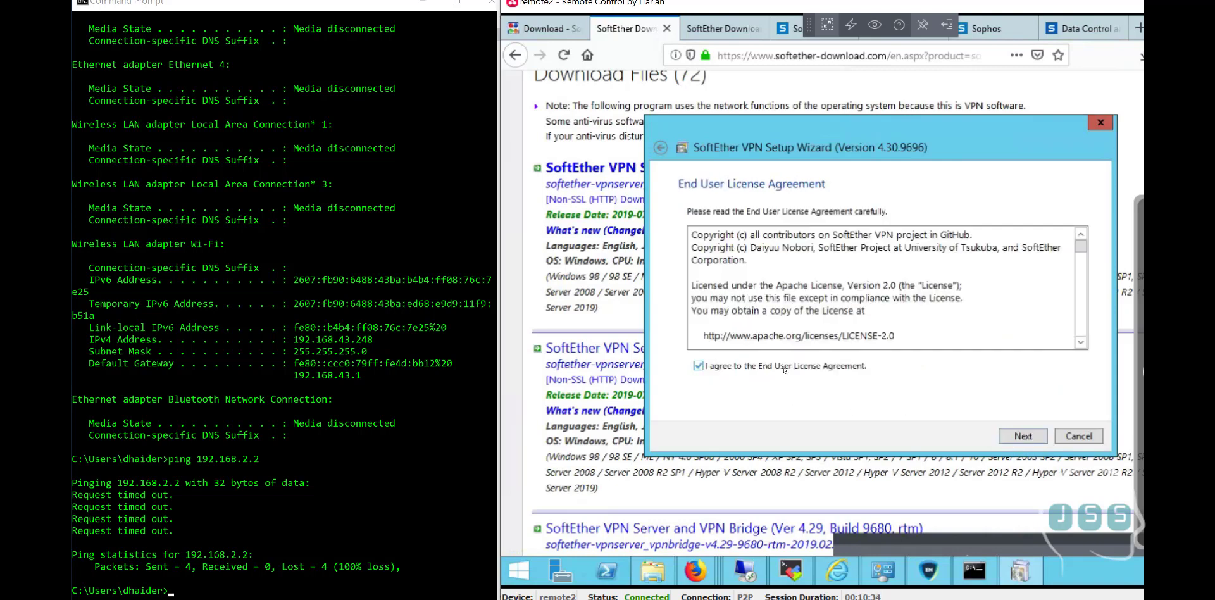
left_click(1032, 438)
left_click(1032, 438)
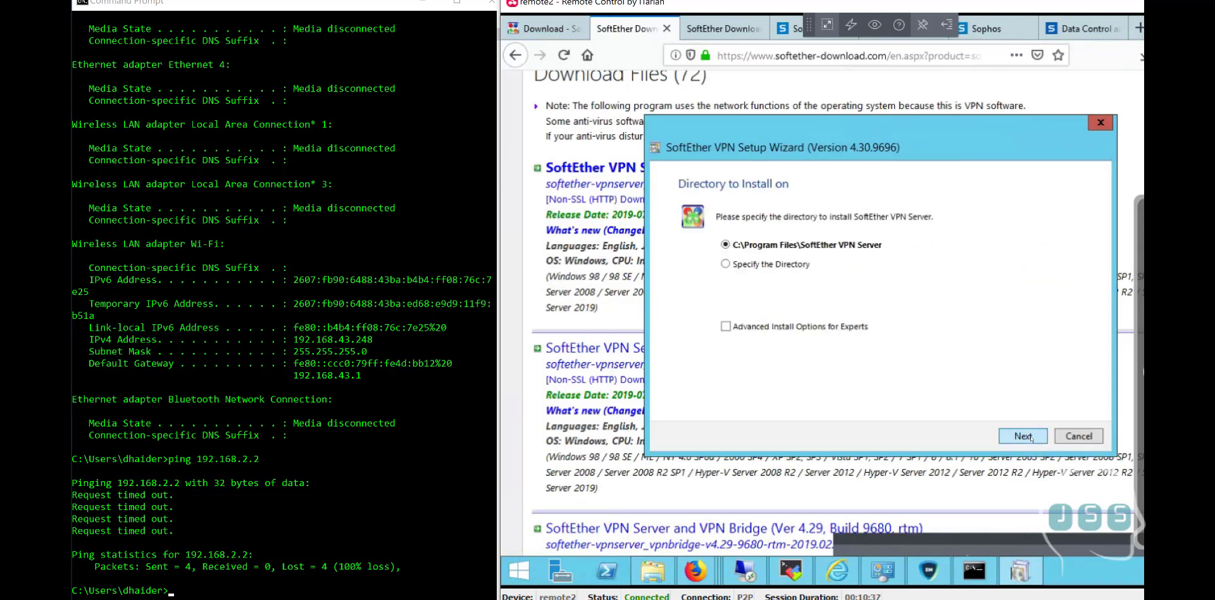
left_click(1032, 436)
left_click(1031, 437)
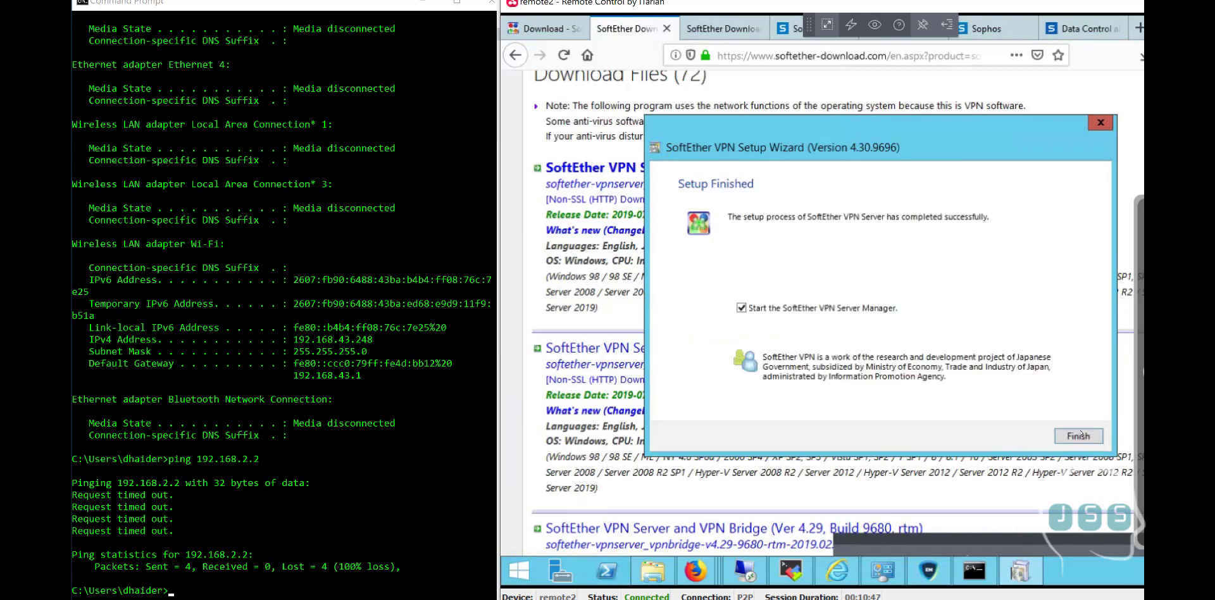
left_click(1079, 437)
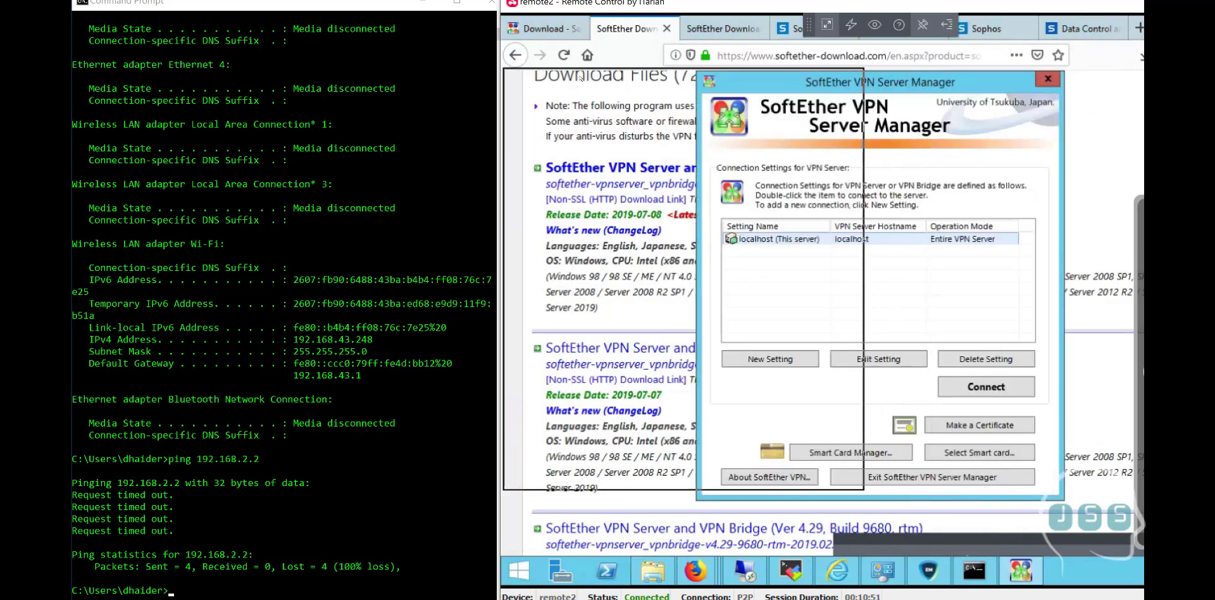
Connect Server Manager to 'localhost (This server)'
left_click_drag(776, 87, 603, 83)
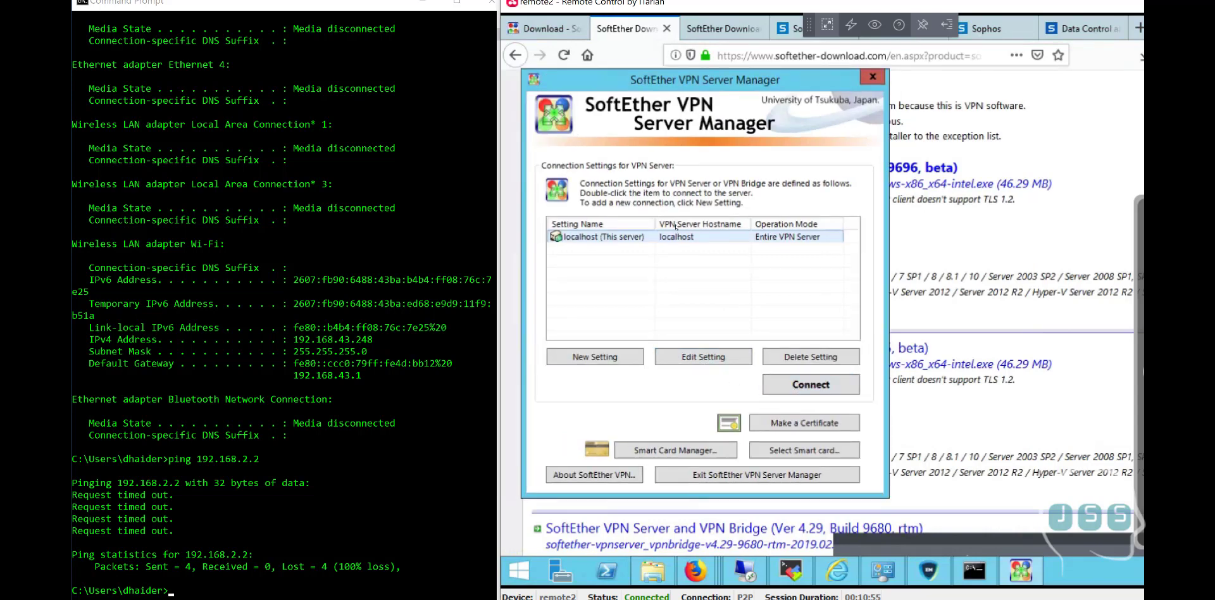
left_click(776, 382)
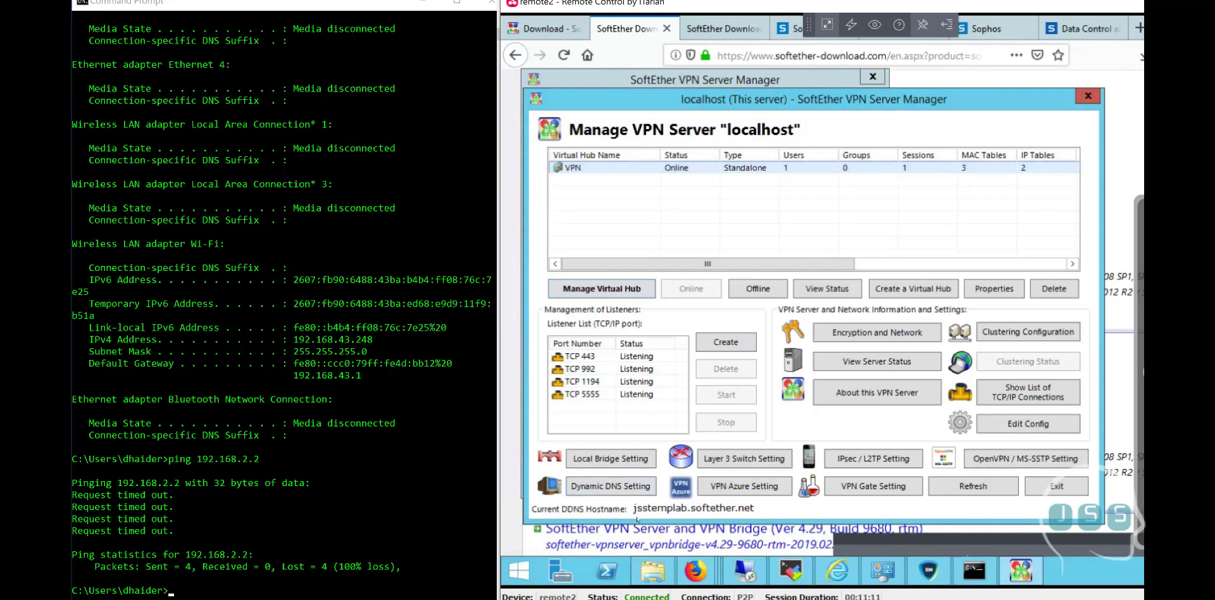
Delete the default VPN virtual hub and dismiss the deletion message
left_click_drag(699, 514, 632, 510)
left_click(766, 507)
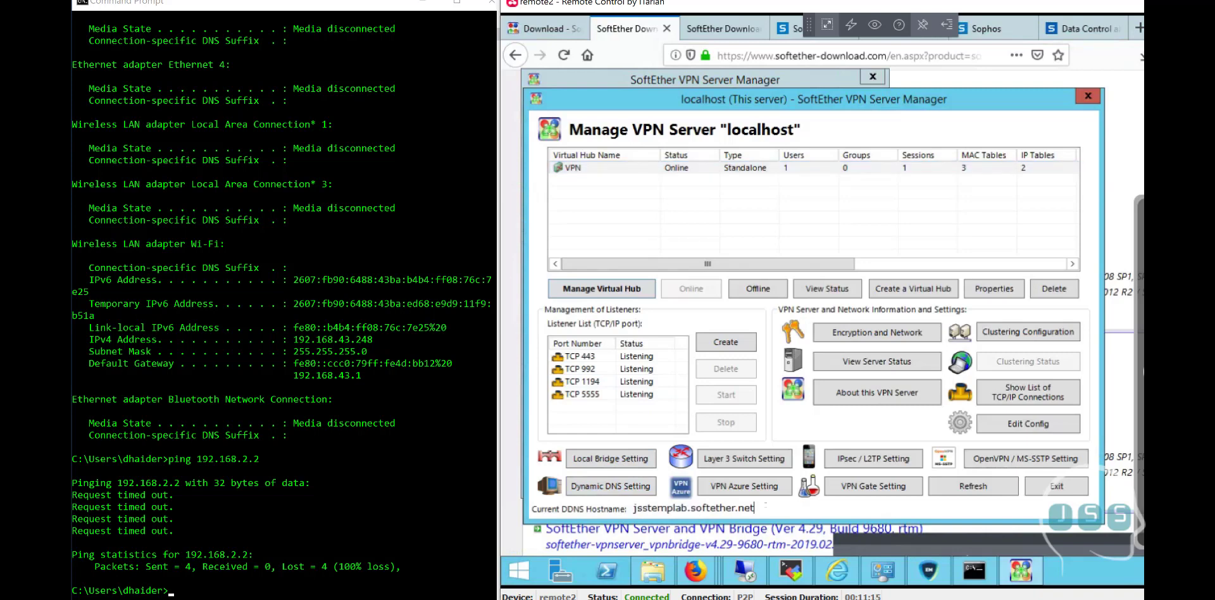
left_click(591, 167)
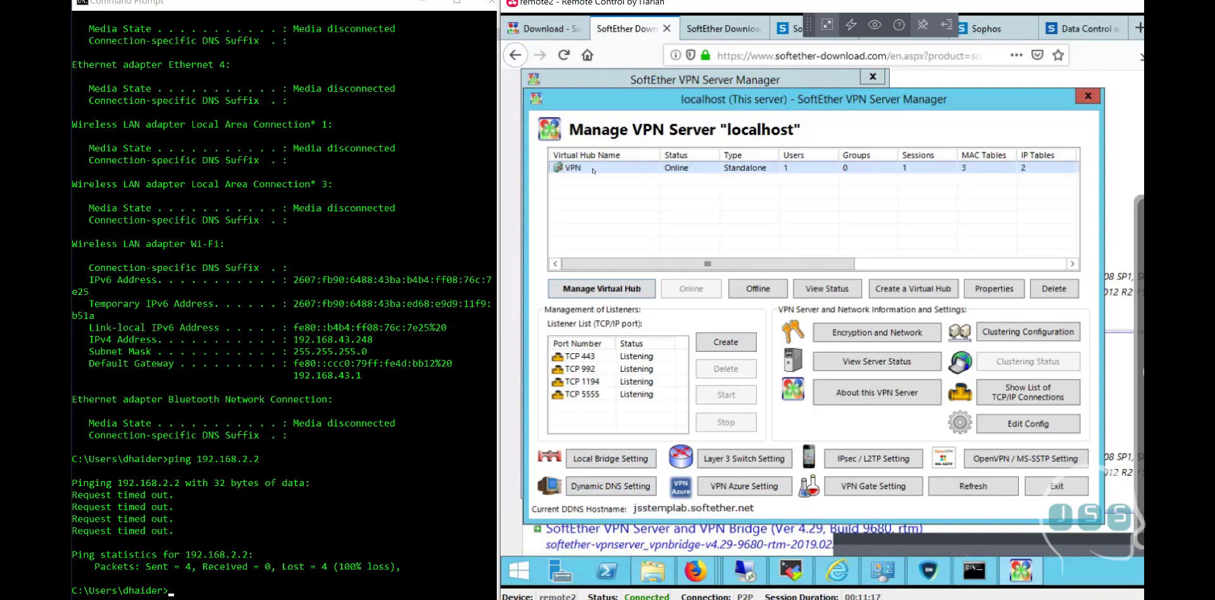
left_click(1039, 290)
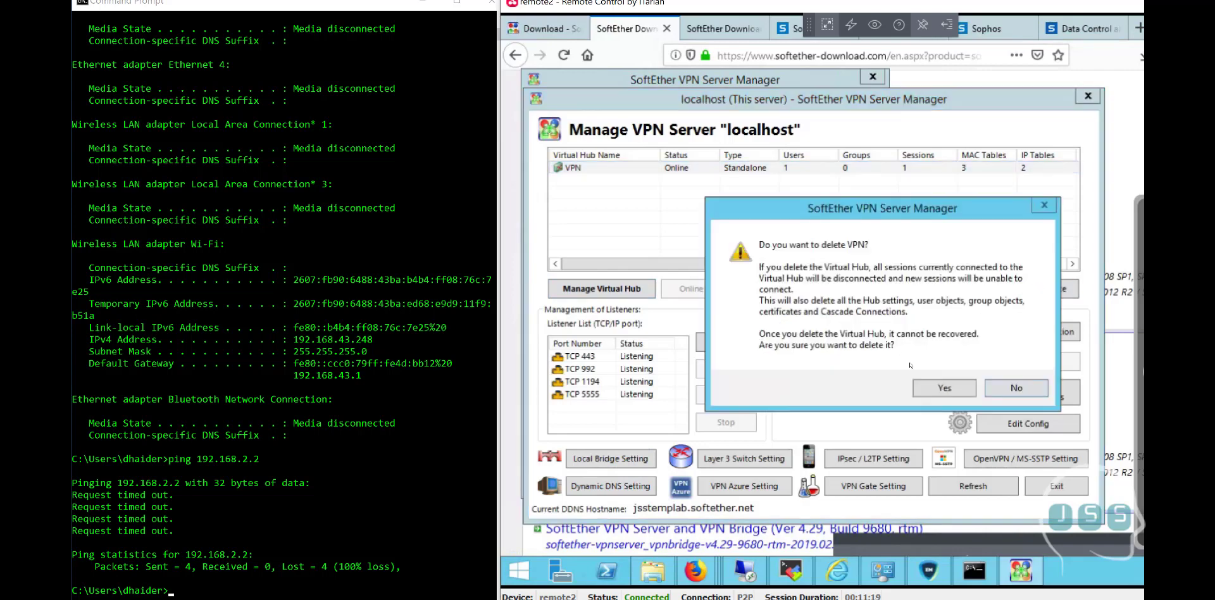
left_click(946, 388)
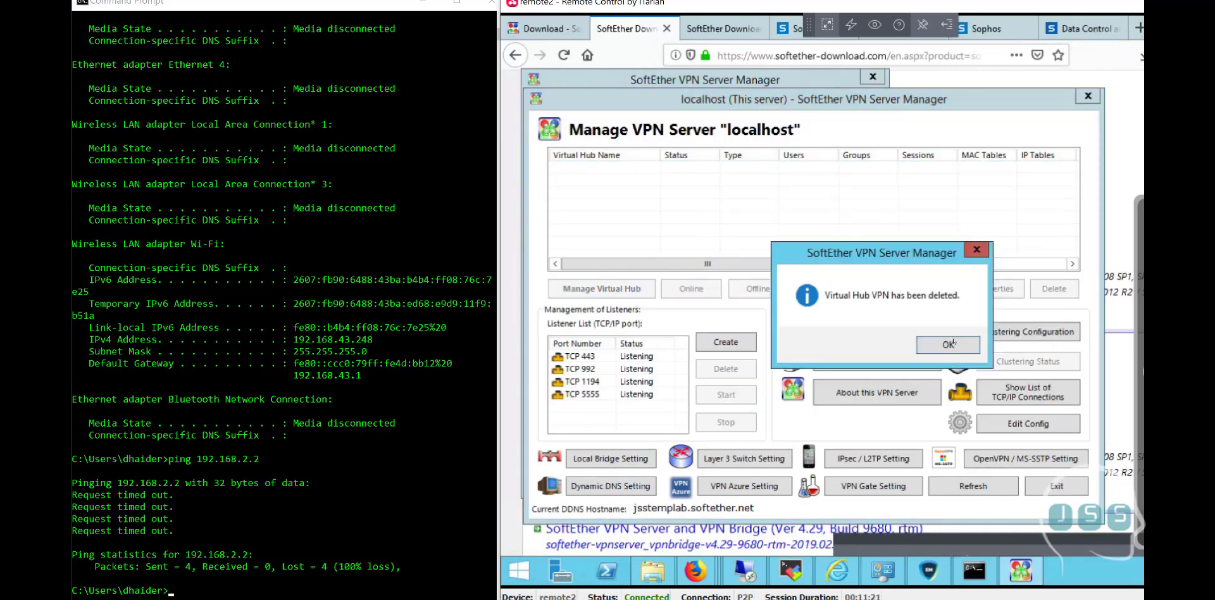
key("Return")
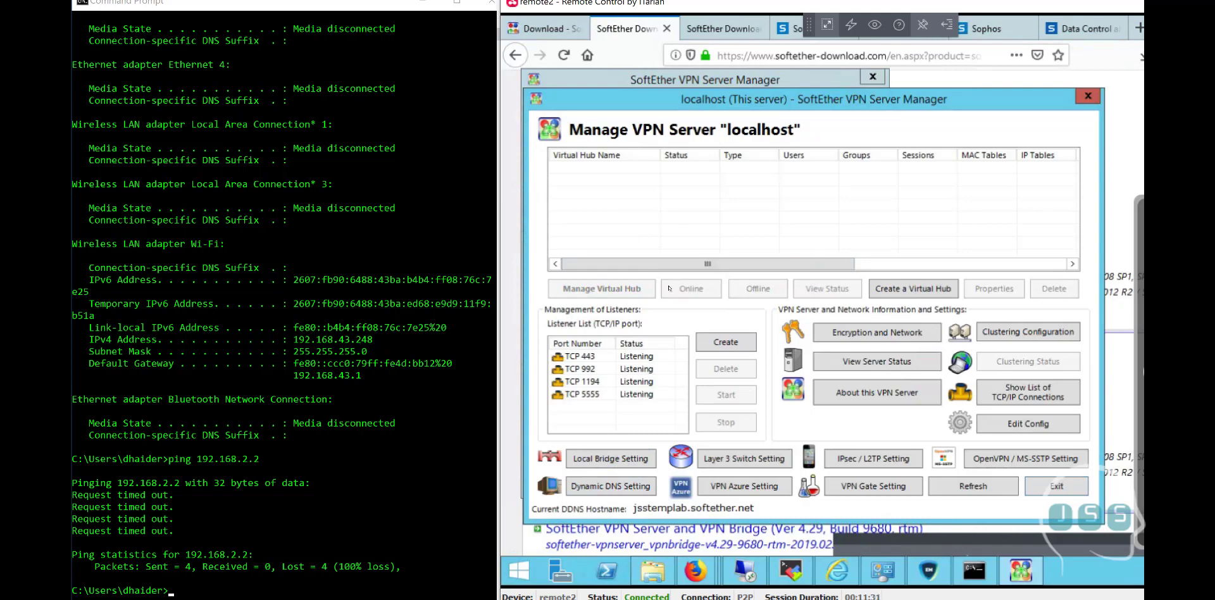
Review the DDNS hostname jsstemplab.softether.net and the TCP 443, 992, 1194 and 5555 listeners
left_click_drag(707, 509, 634, 509)
left_click_drag(754, 509, 633, 509)
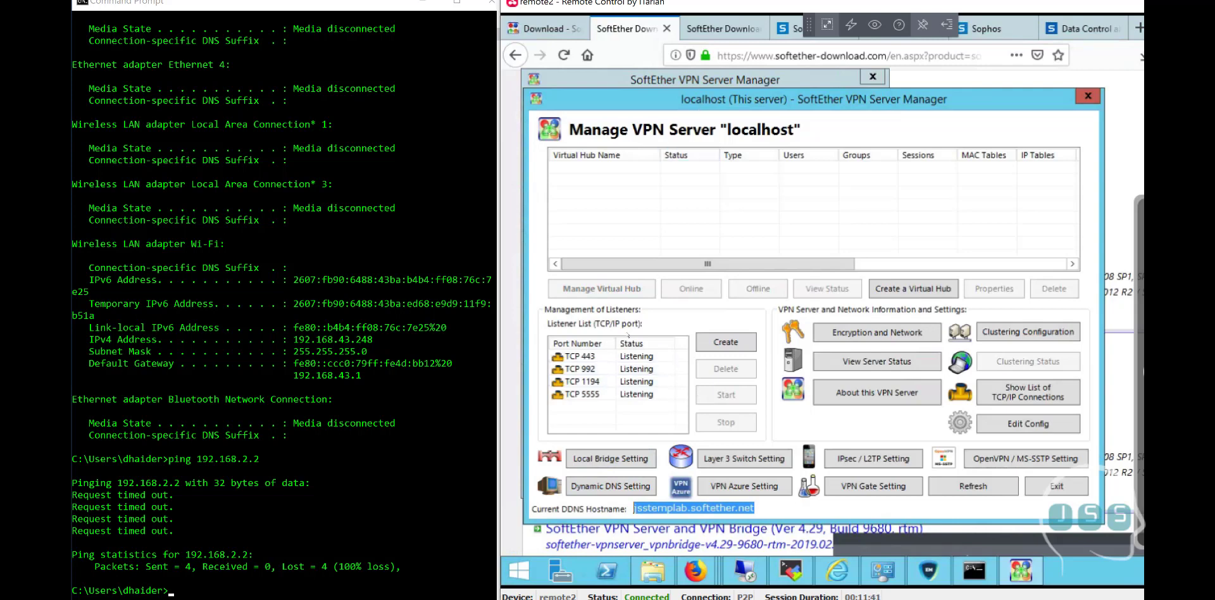
left_click(589, 361)
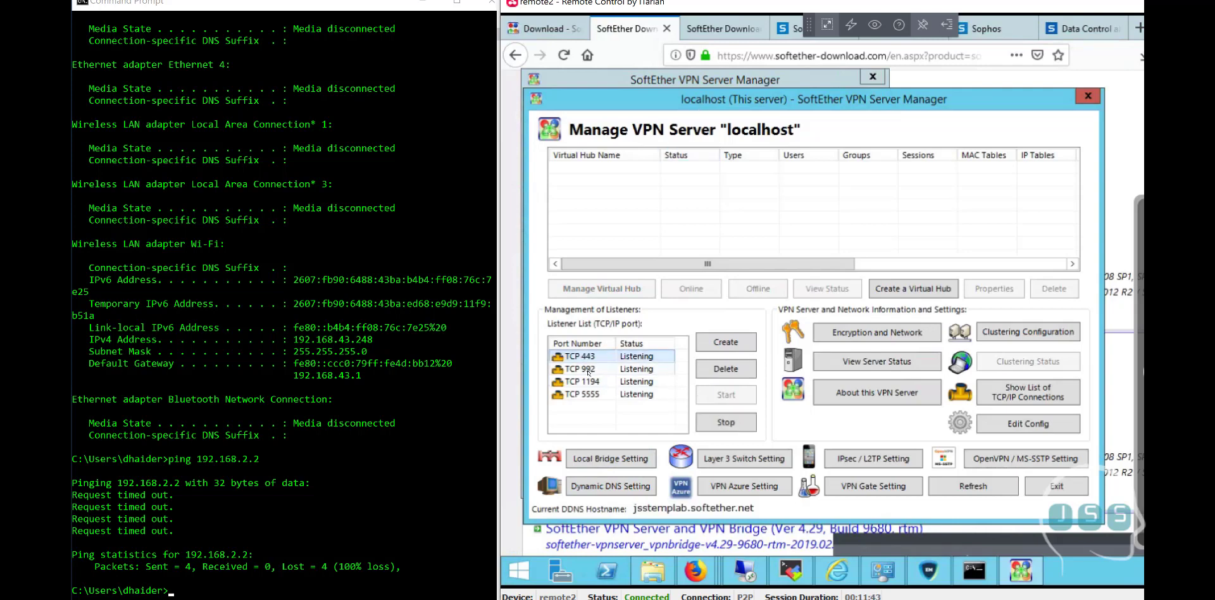
left_click(589, 370)
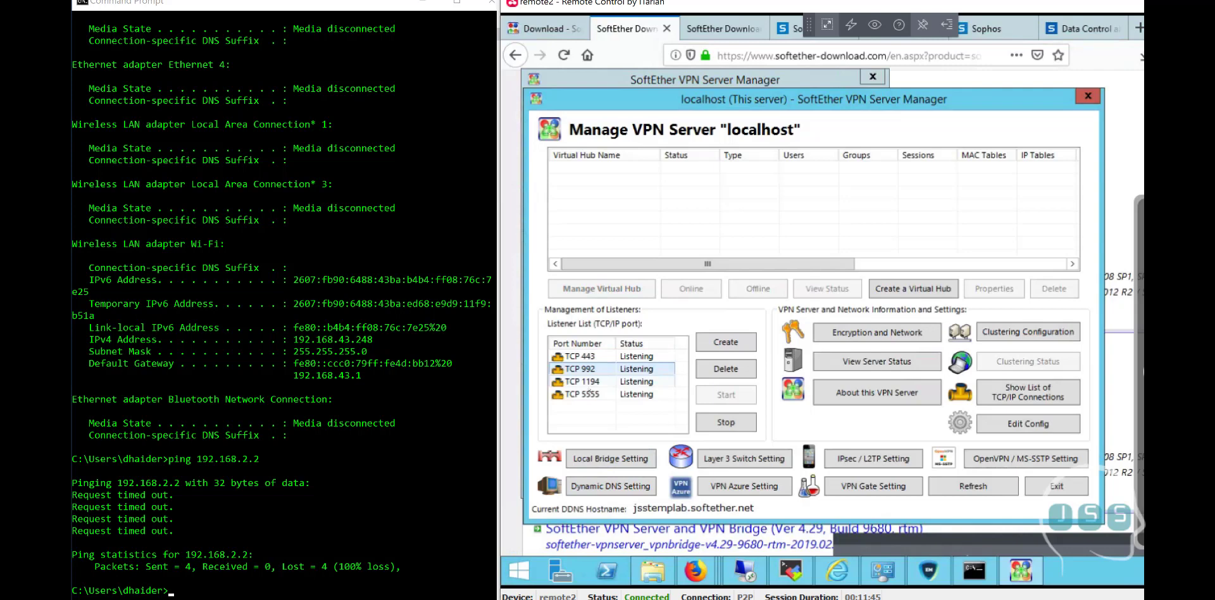
key("Down")
left_click(587, 398)
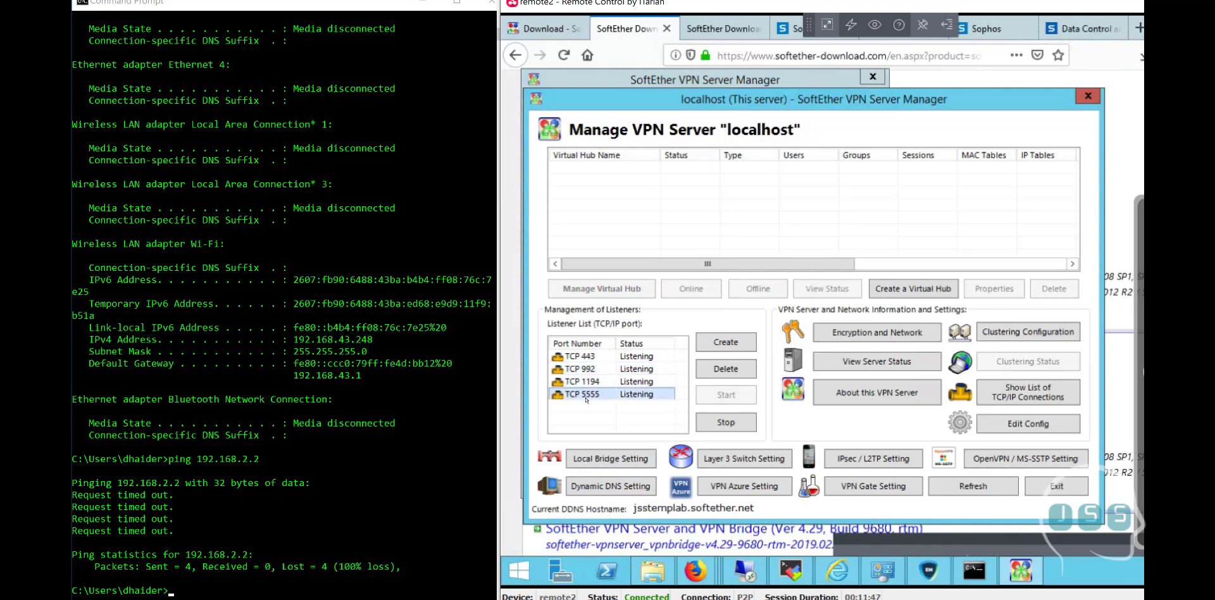
left_click(599, 361)
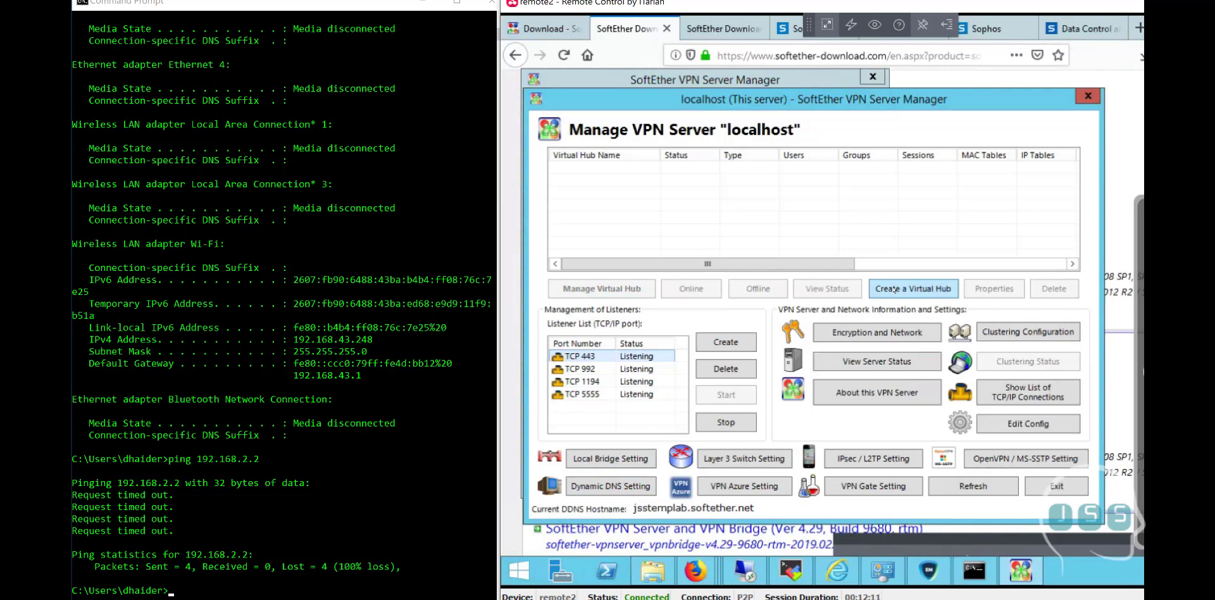
Create virtual hub VPNLAB with an administration password entered and confirmed, and acknowledge the result
left_click(895, 289)
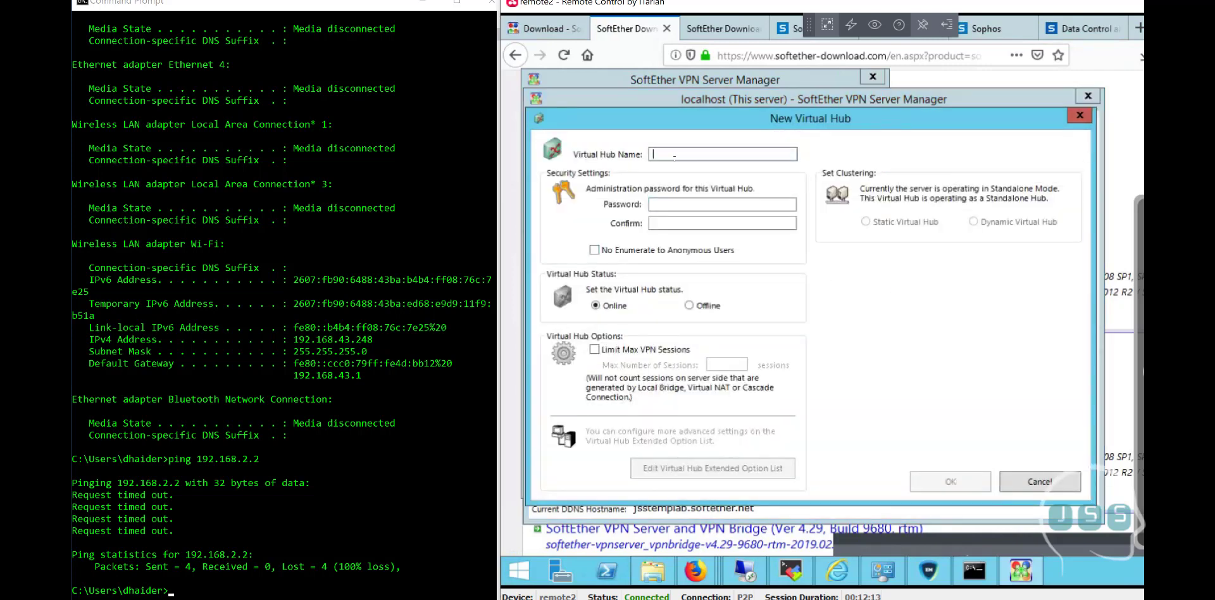
type("V")
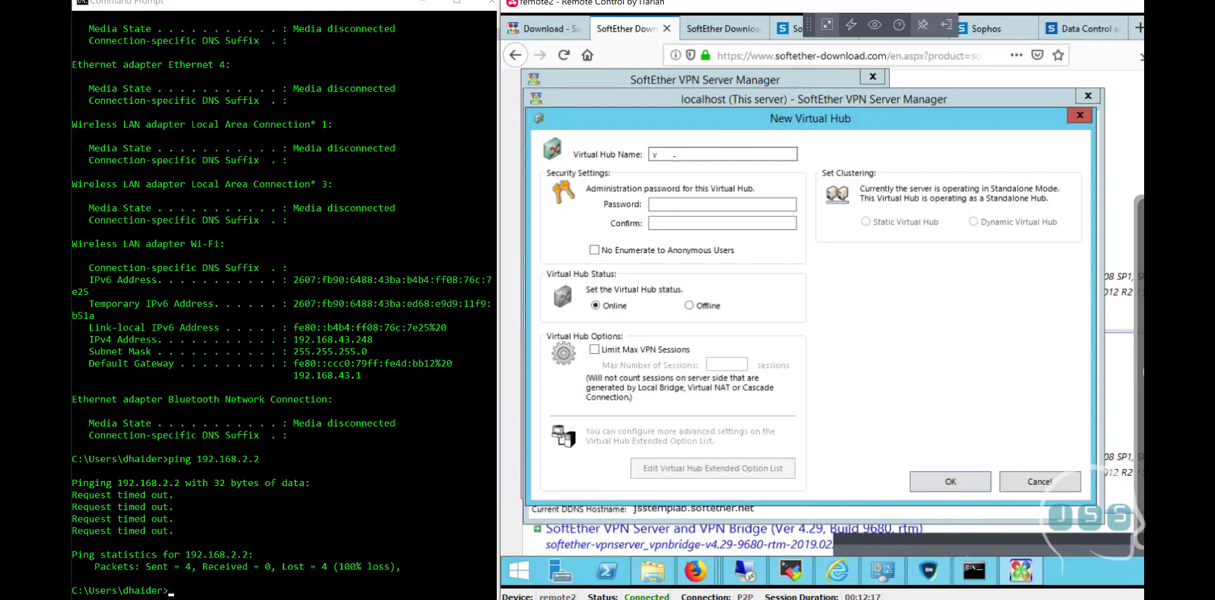
type("PNLAB")
left_click(668, 202)
type("******")
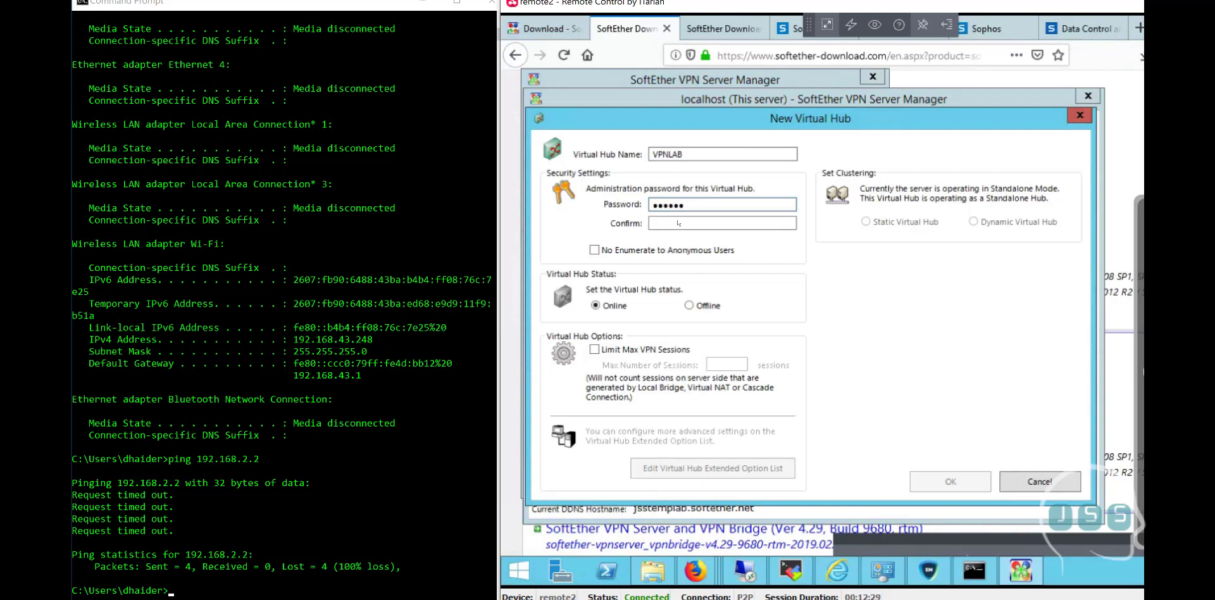
key("BackSpace")
key("BackSpace")
key("BackSpace")
key("BackSpace")
key("BackSpace")
key("BackSpace")
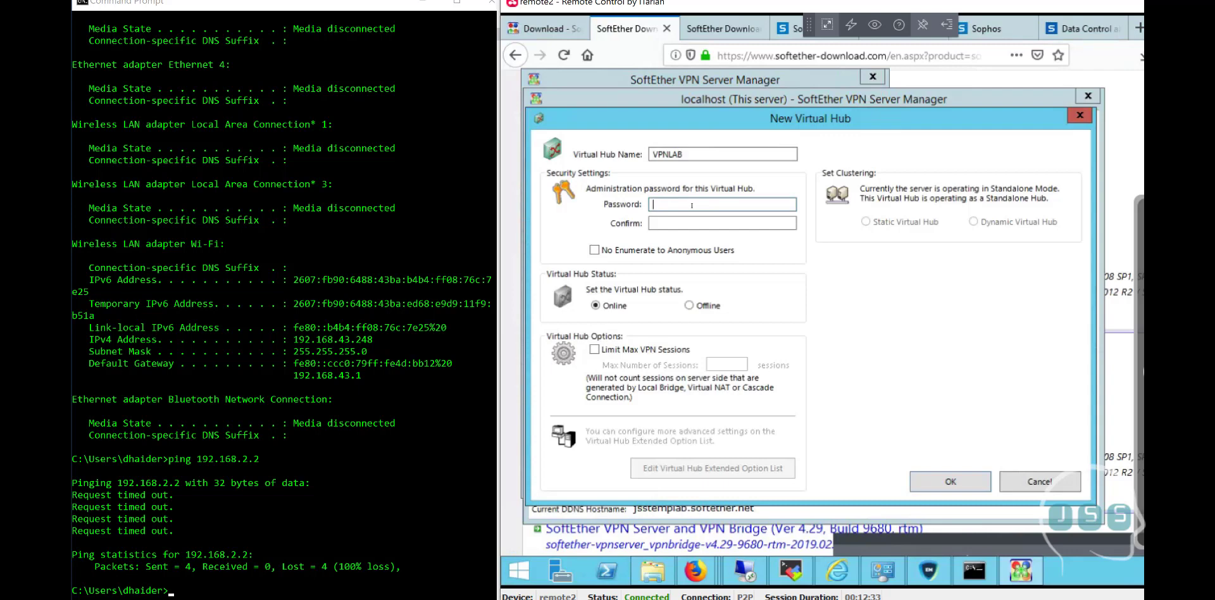
type("******")
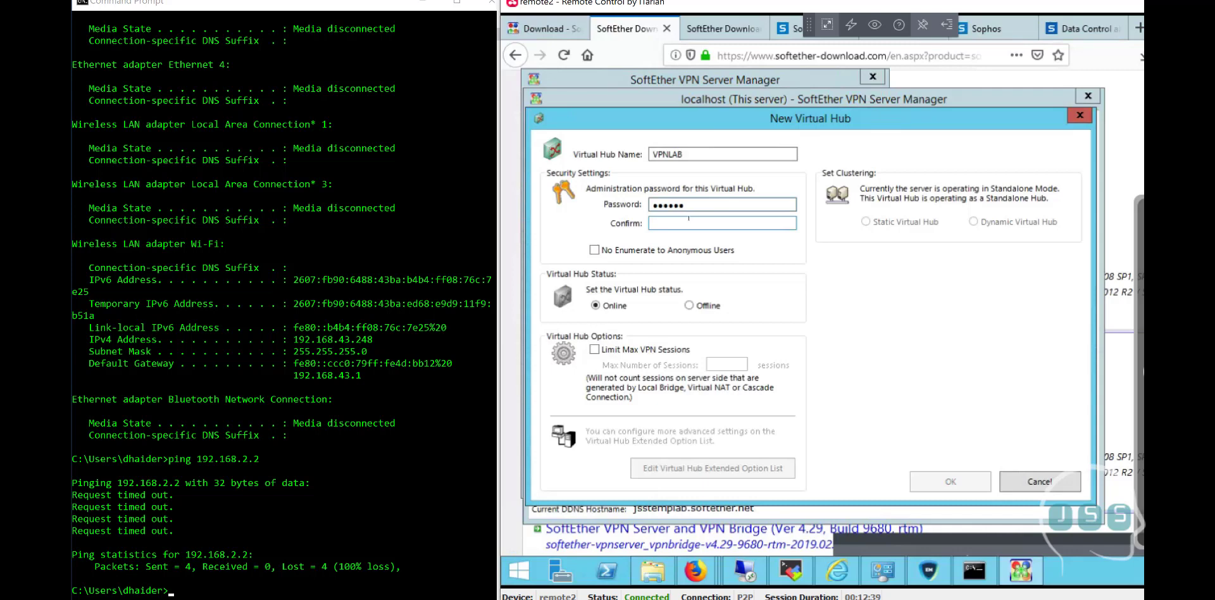
left_click(689, 218)
type("******")
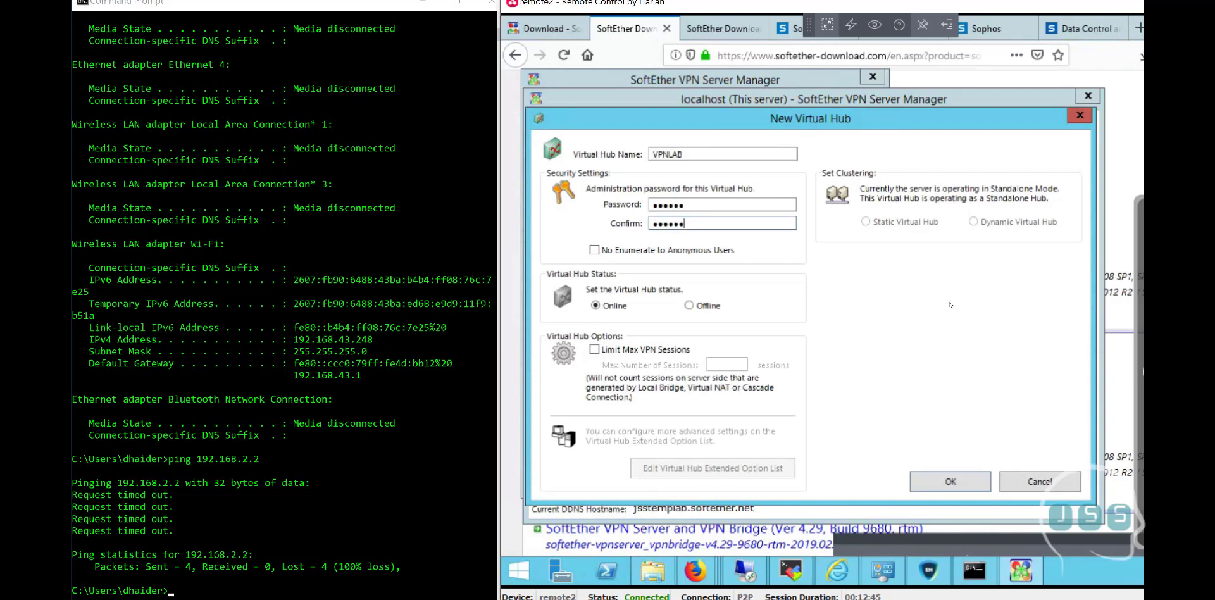
left_click(963, 487)
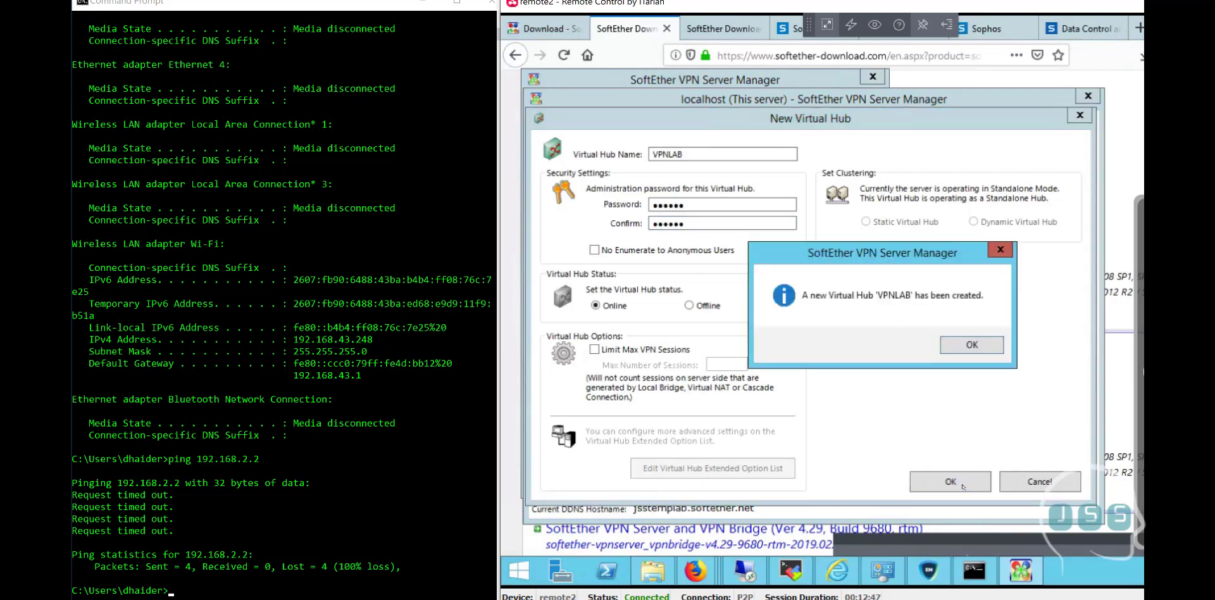
left_click(972, 345)
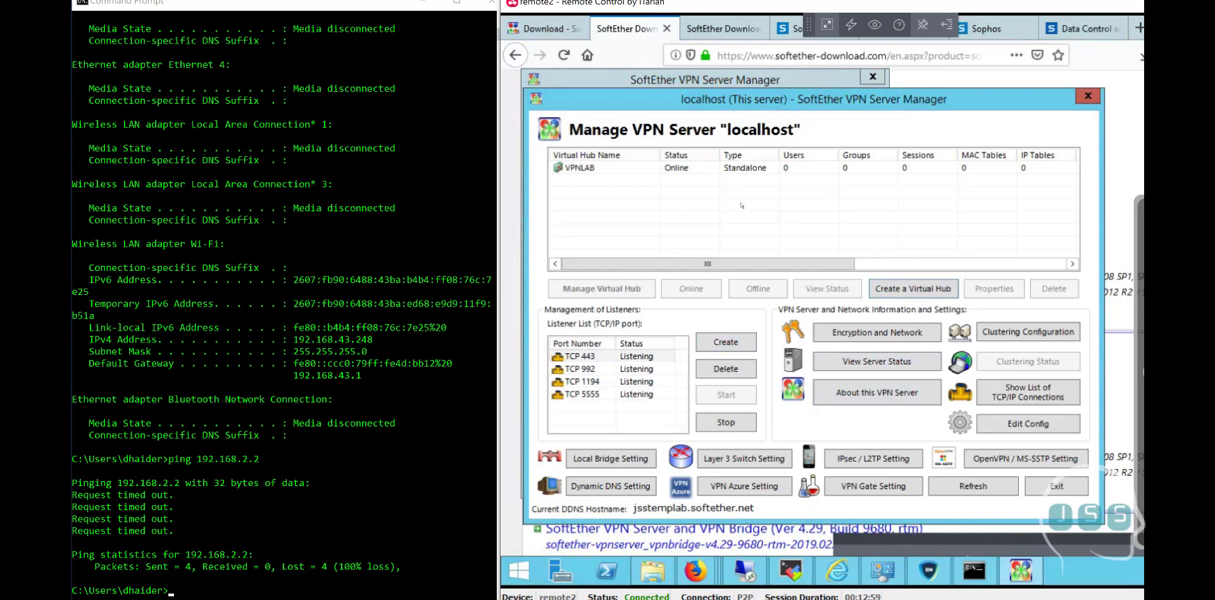
Open the VPNLAB hub's management and its user accounts list
left_click(650, 173)
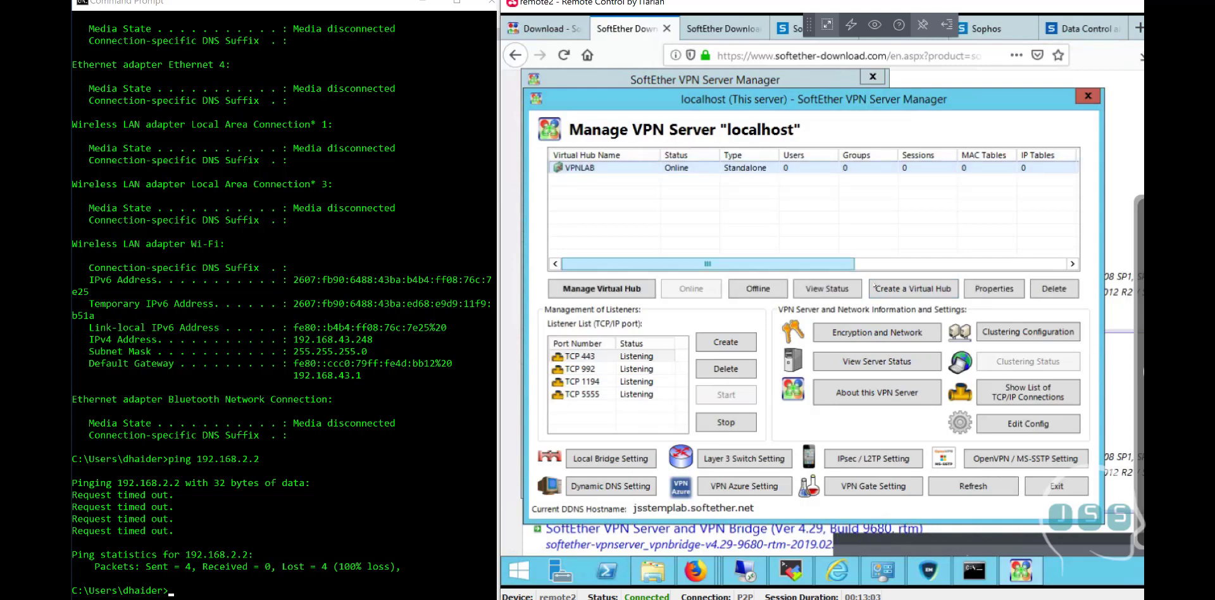
left_click(616, 289)
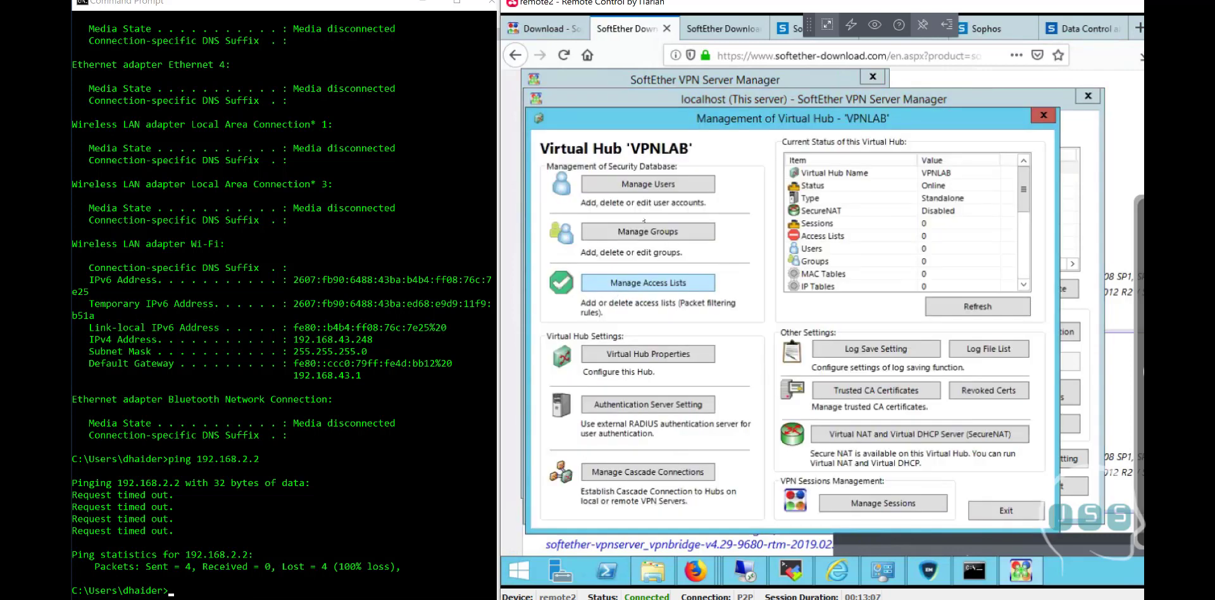
left_click(631, 188)
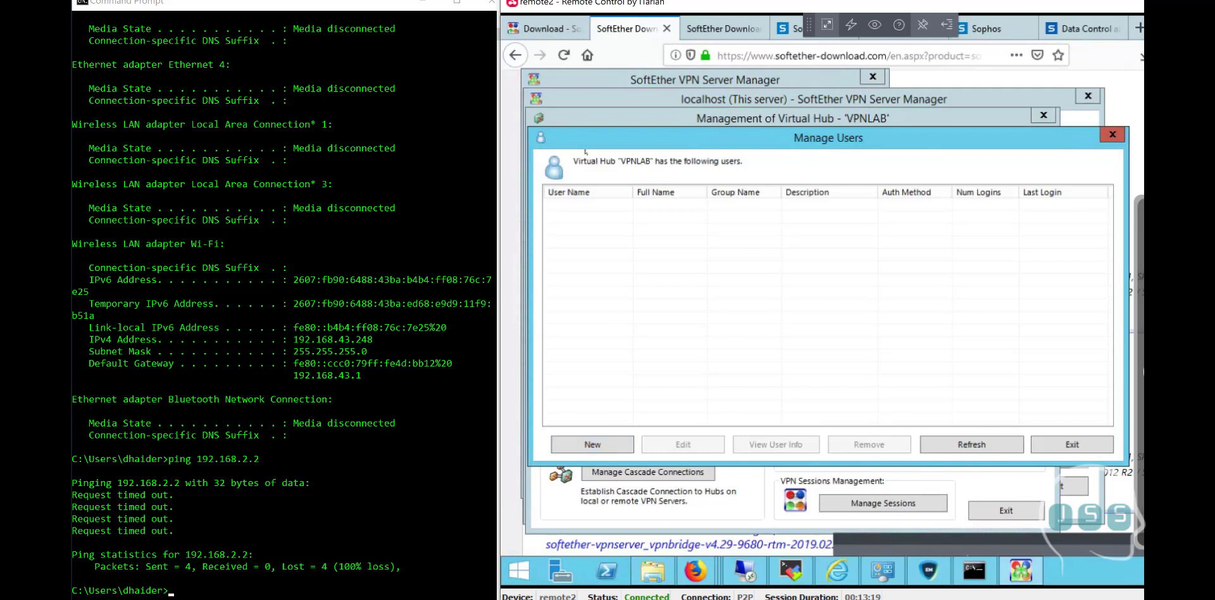
Create a new user with a user name and confirmed password using Password Authentication
left_click(609, 451)
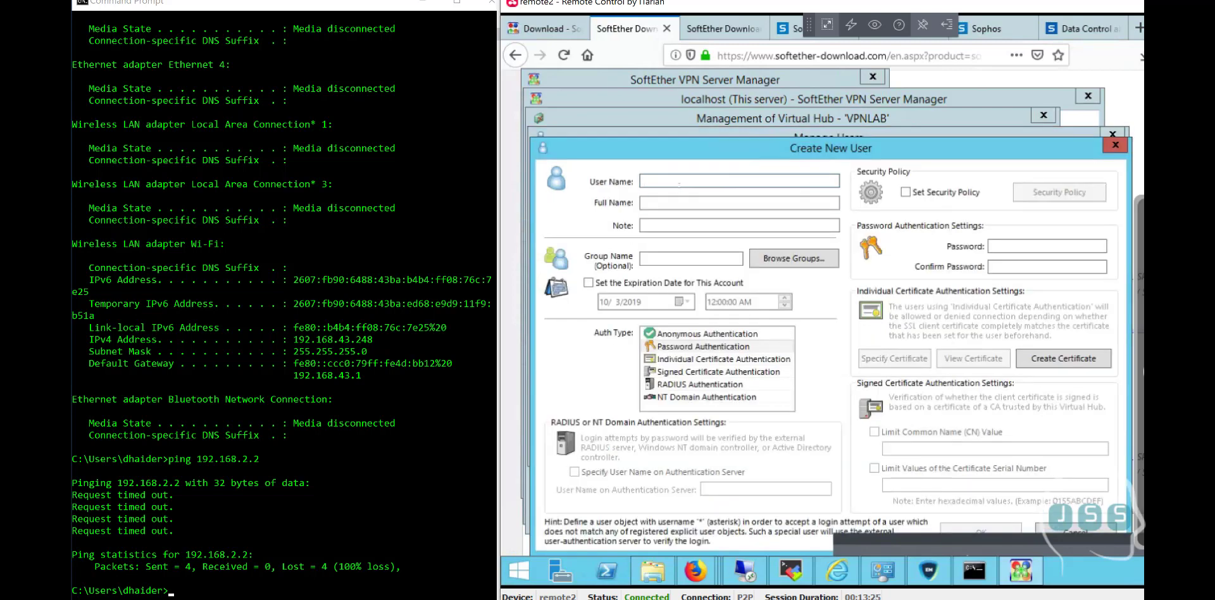
type("dani")
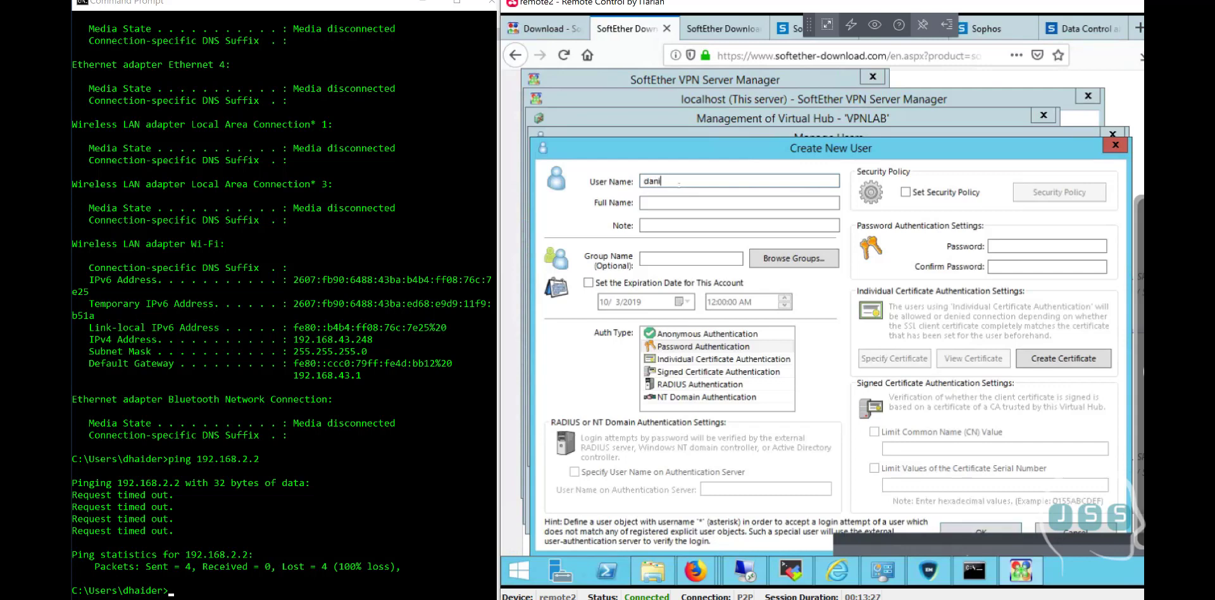
left_click(1027, 247)
type("••••••")
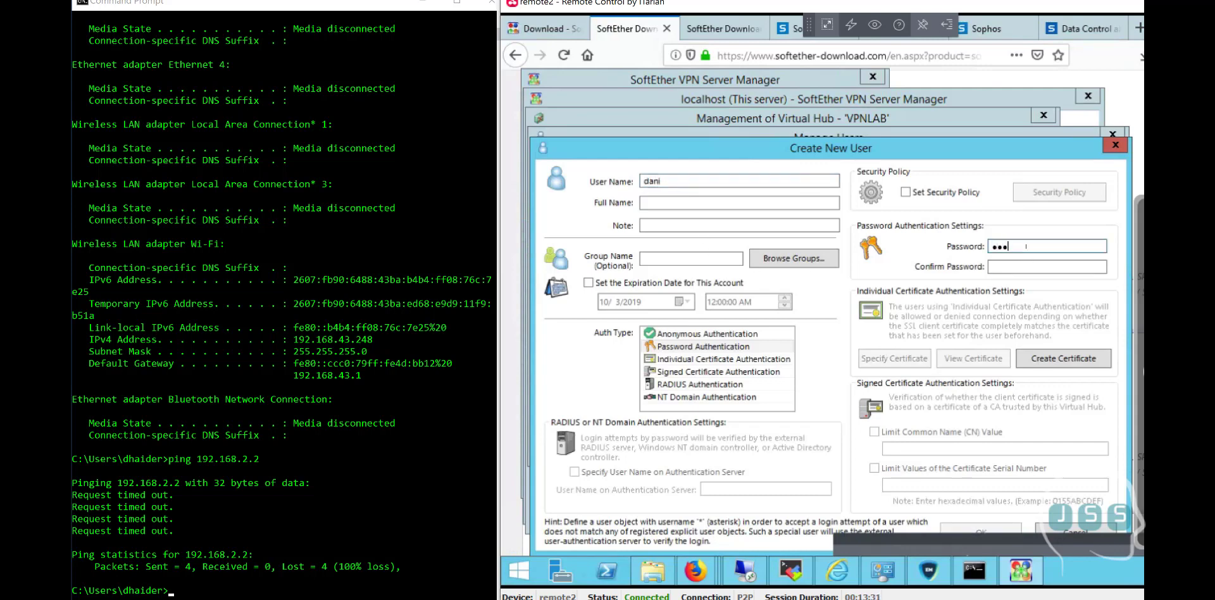
key("Tab")
type("••••••")
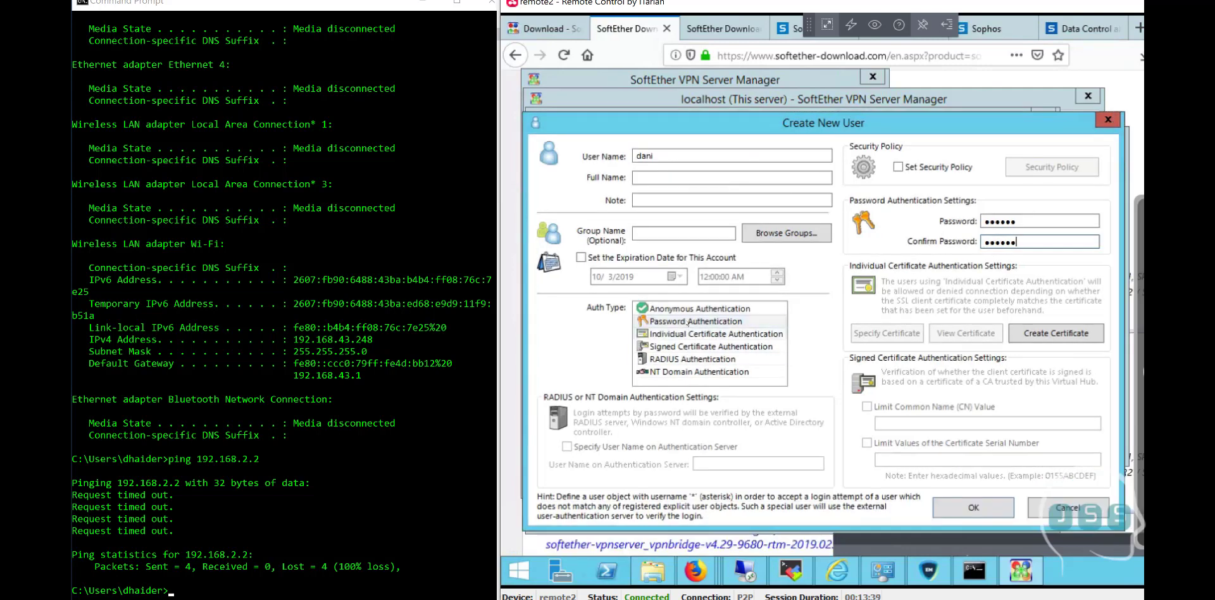
left_click(700, 322)
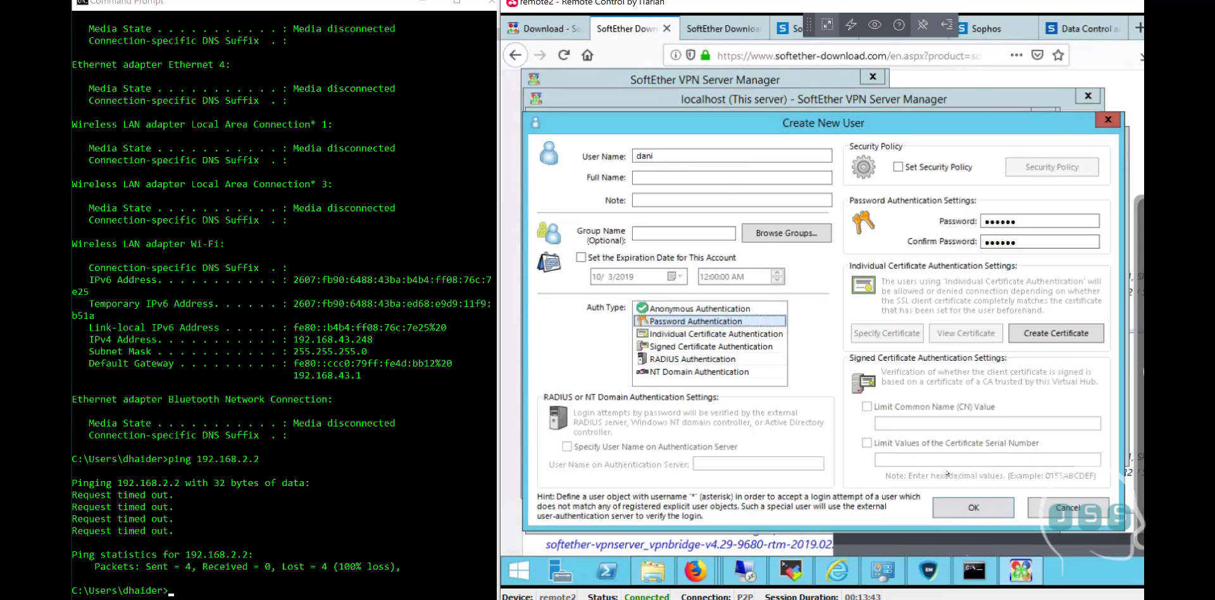
left_click(960, 510)
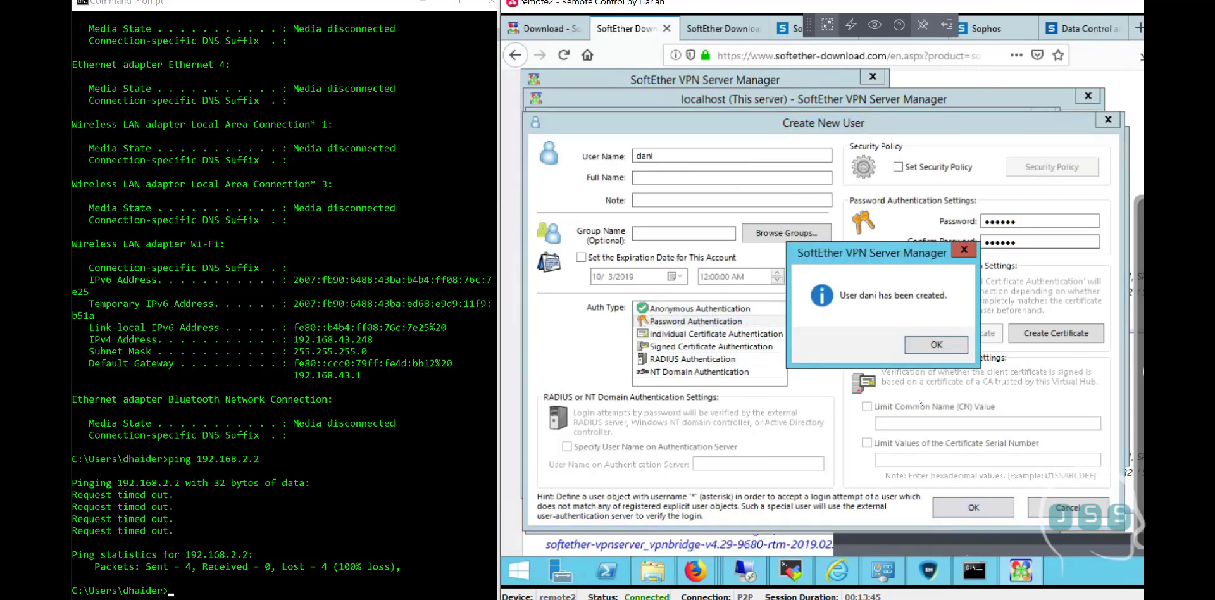
left_click(930, 348)
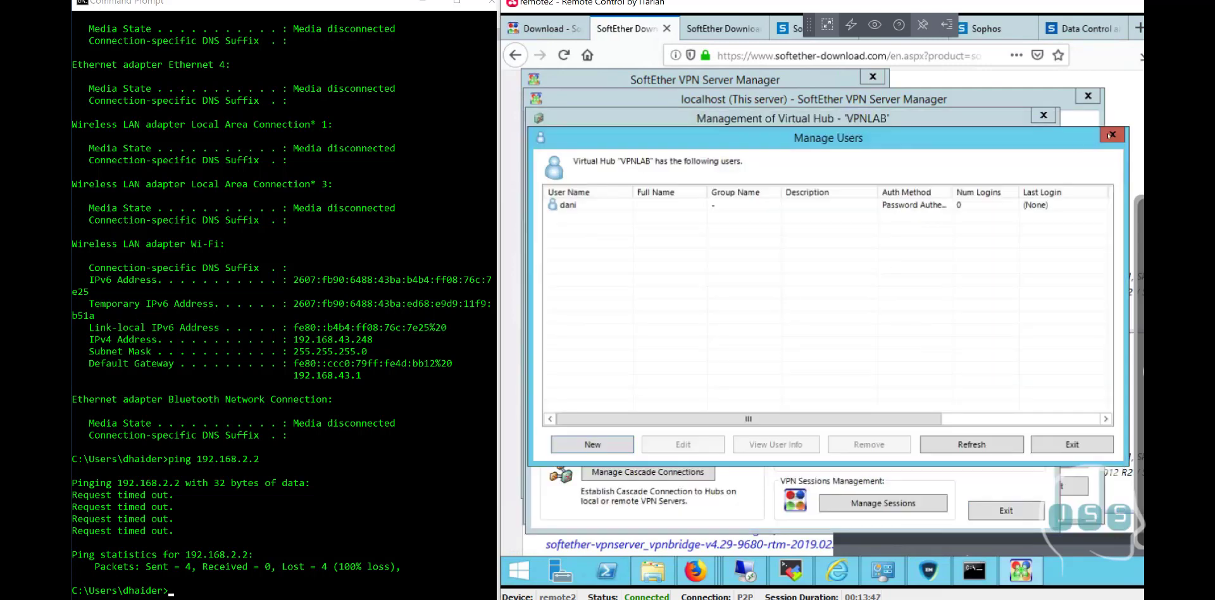
Close the user list and VPNLAB management windows, then review ipconfig output in Command Prompt
left_click(1110, 134)
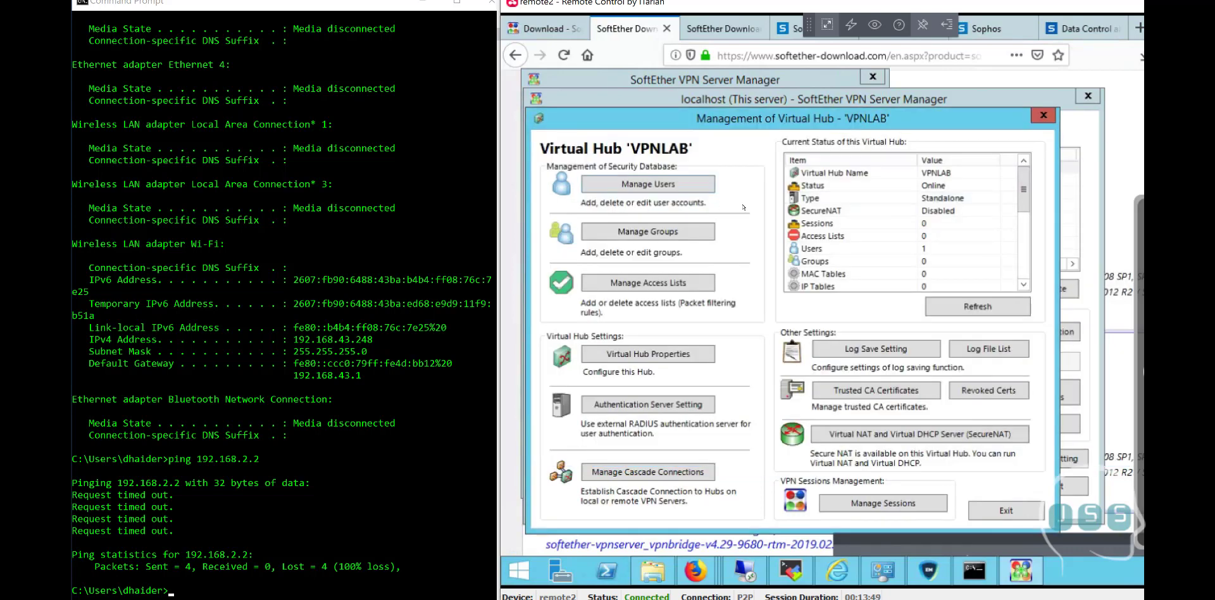
left_click(986, 514)
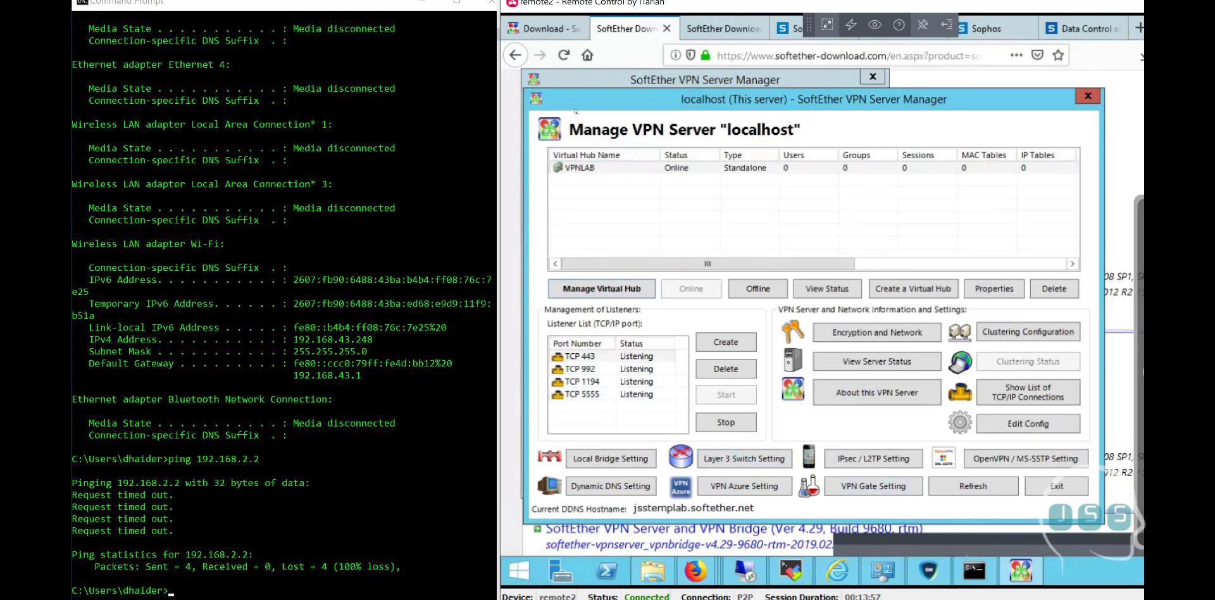
left_click(973, 571)
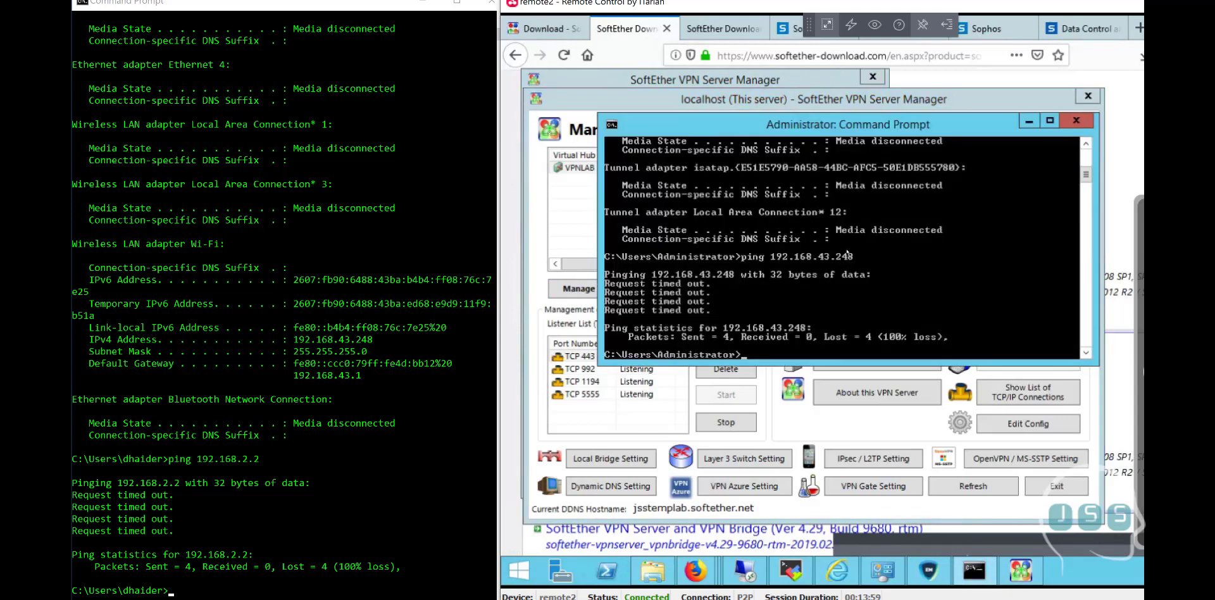
scroll(834, 261, "up", 6)
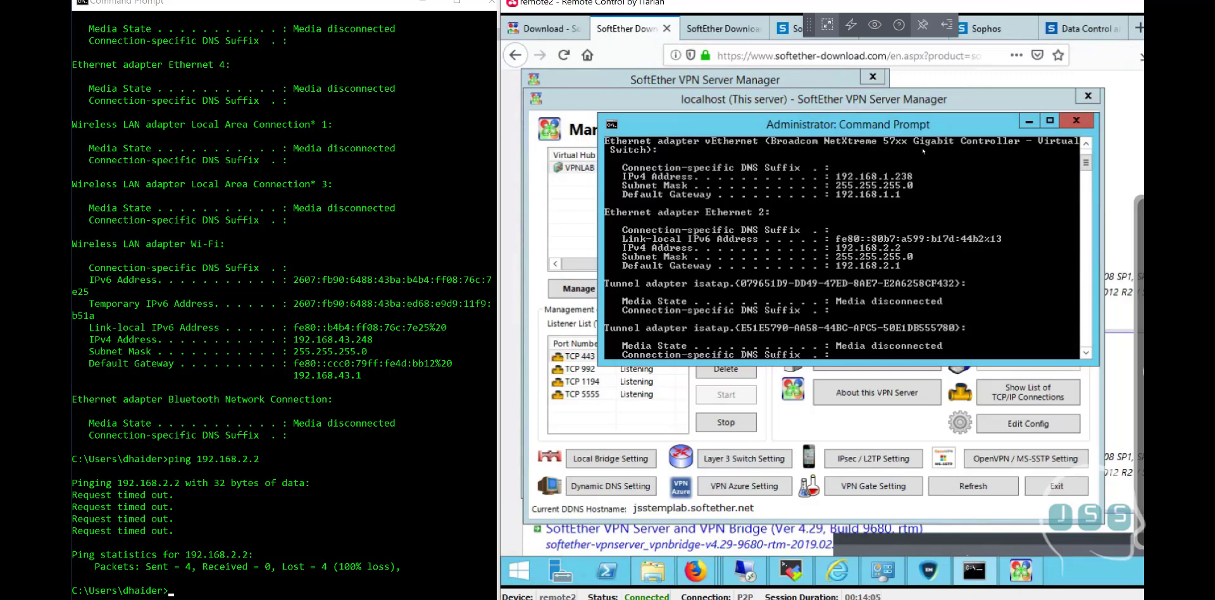
left_click(1030, 121)
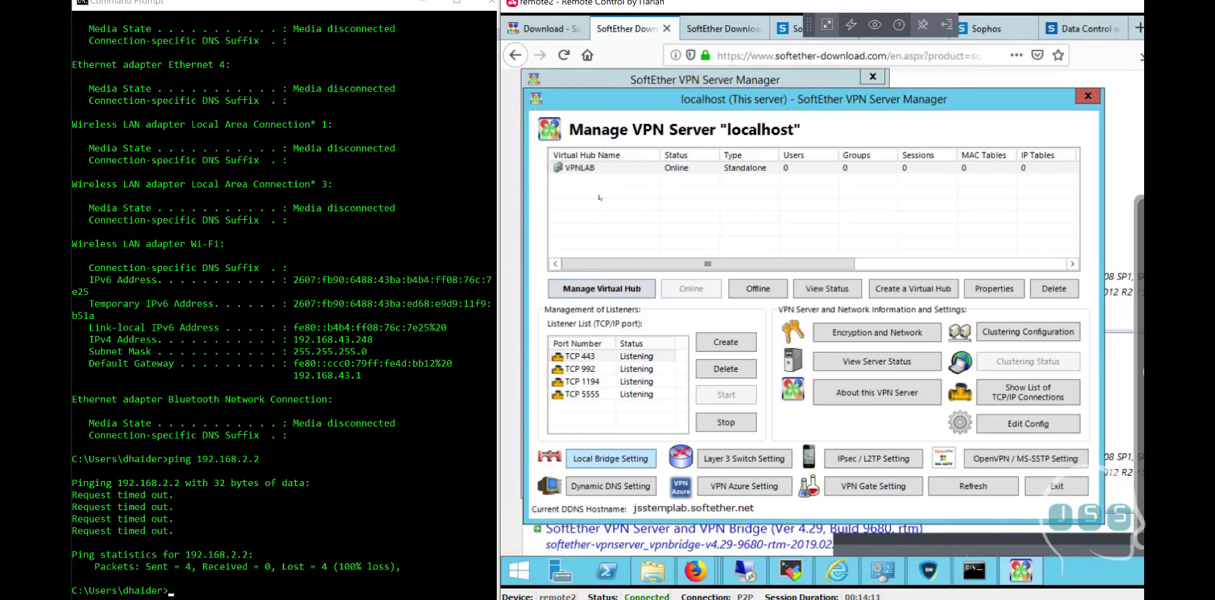
Delete the old local bridge for the VPN hub
left_click(604, 464)
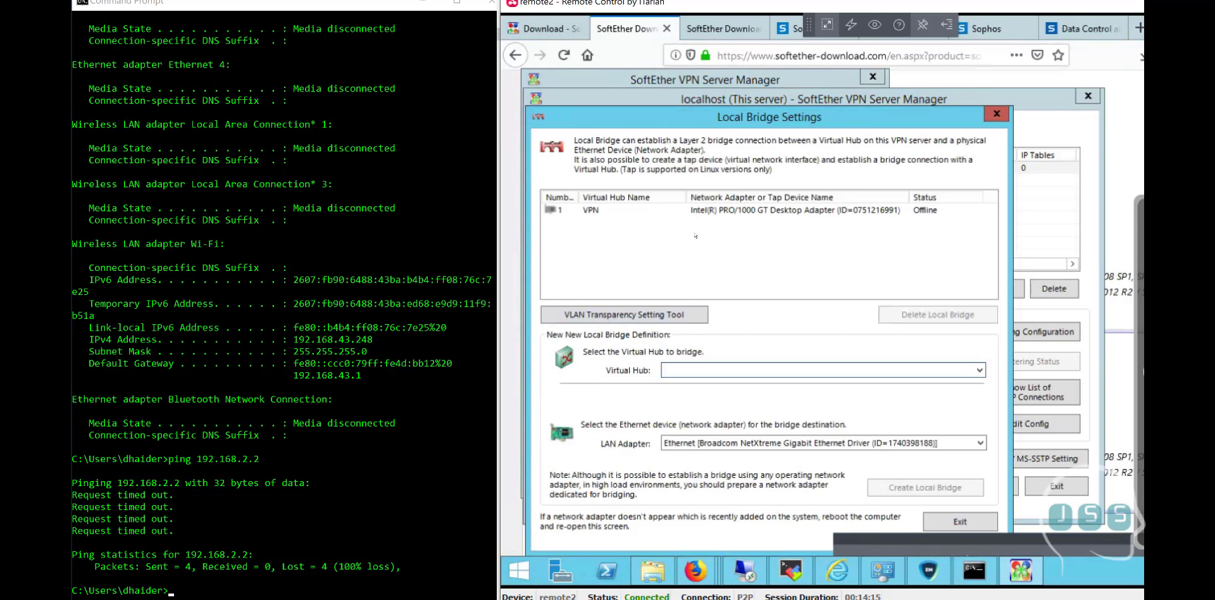
left_click(696, 210)
left_click(916, 316)
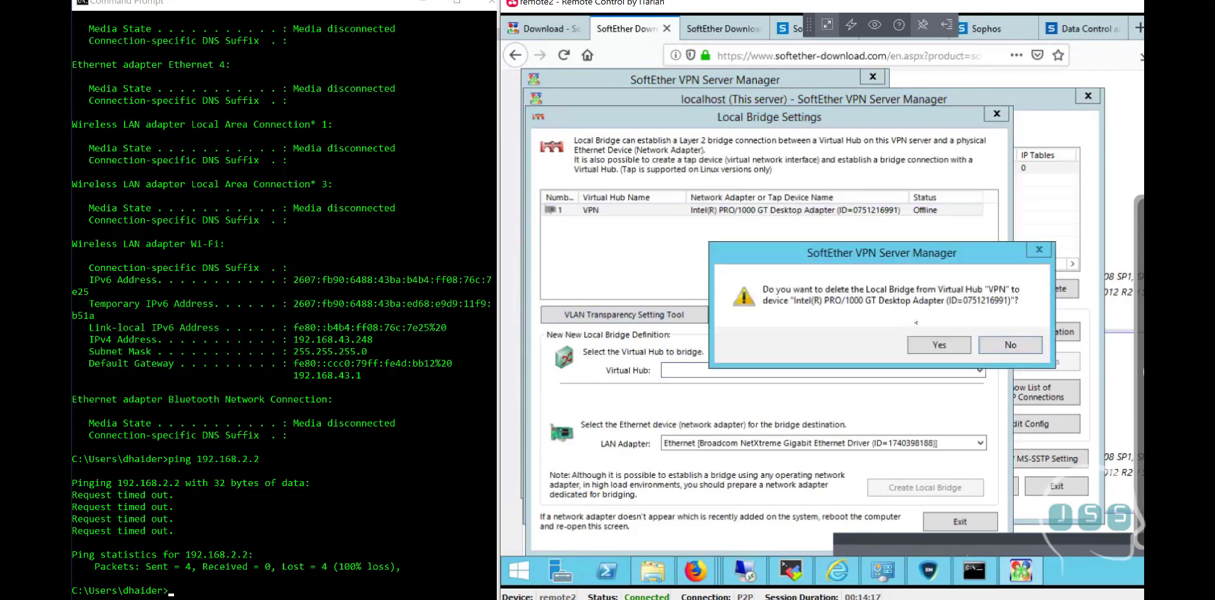
left_click(919, 350)
key("Return")
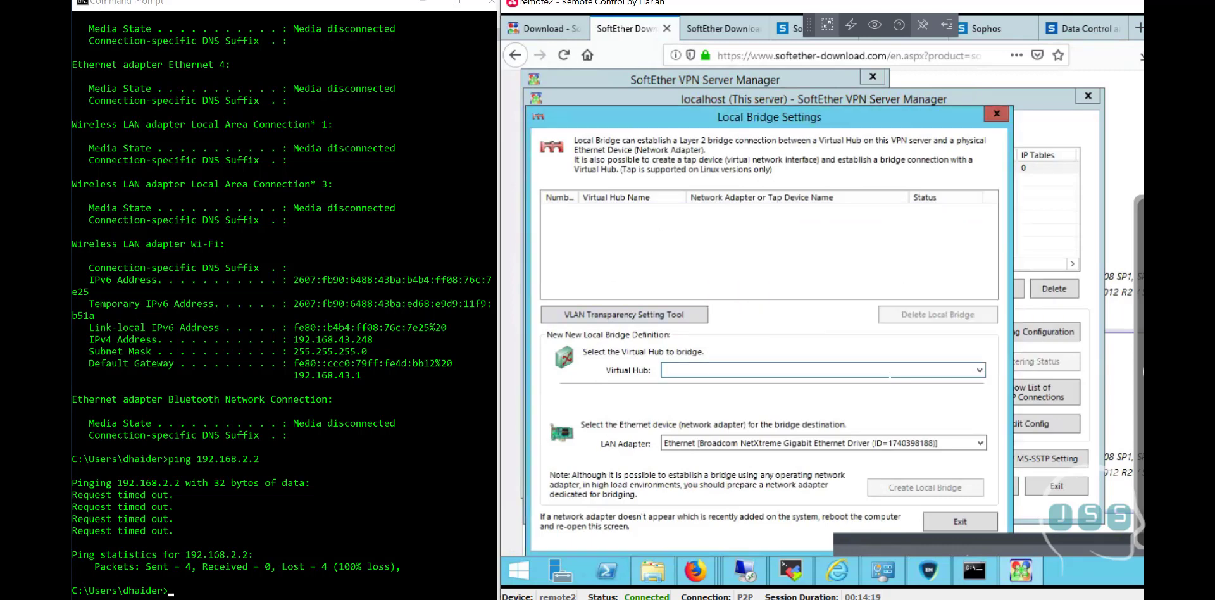
Create a local bridge from VPNLAB to the Ethernet 2 Intel PRO/1000 adapter and close the settings
left_click(979, 372)
left_click(750, 384)
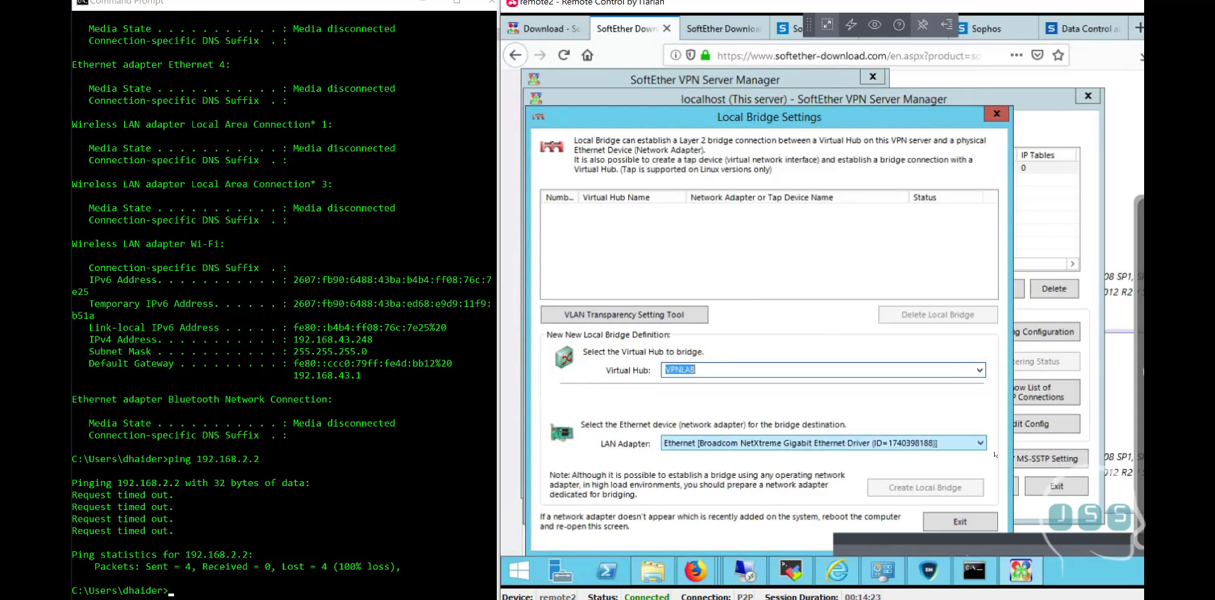
left_click(763, 443)
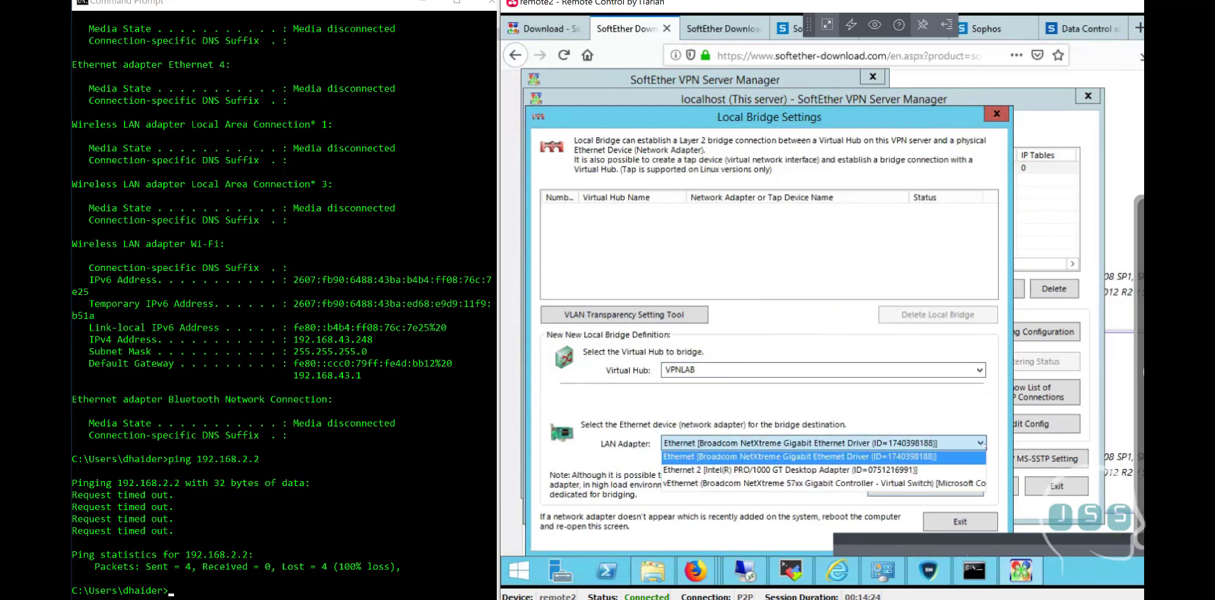
left_click(742, 471)
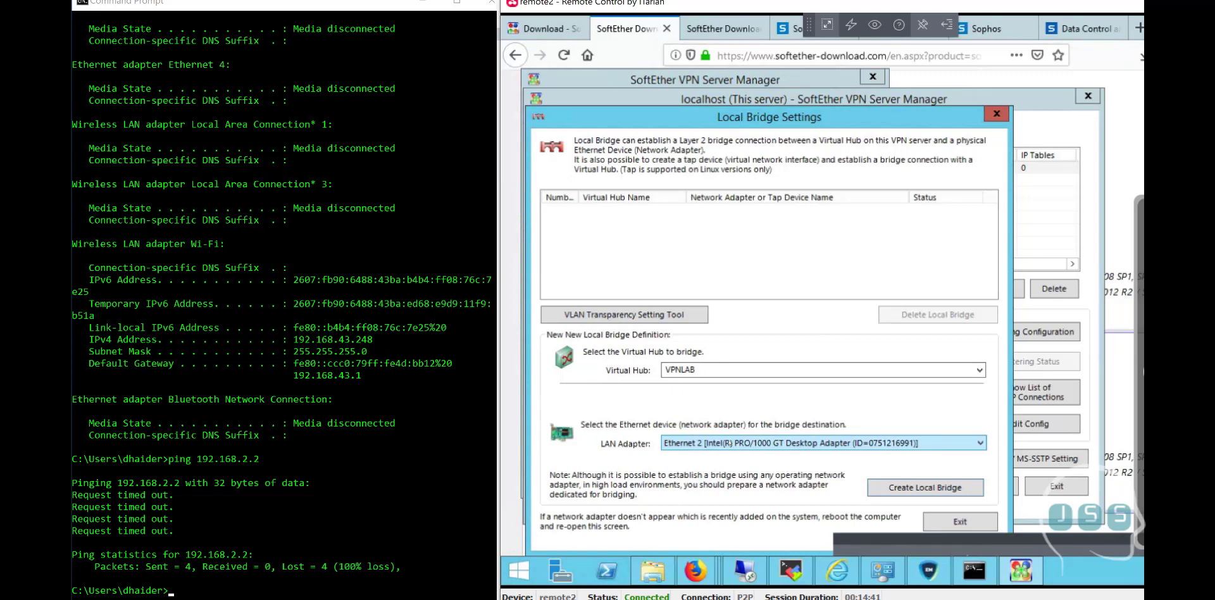
left_click(872, 488)
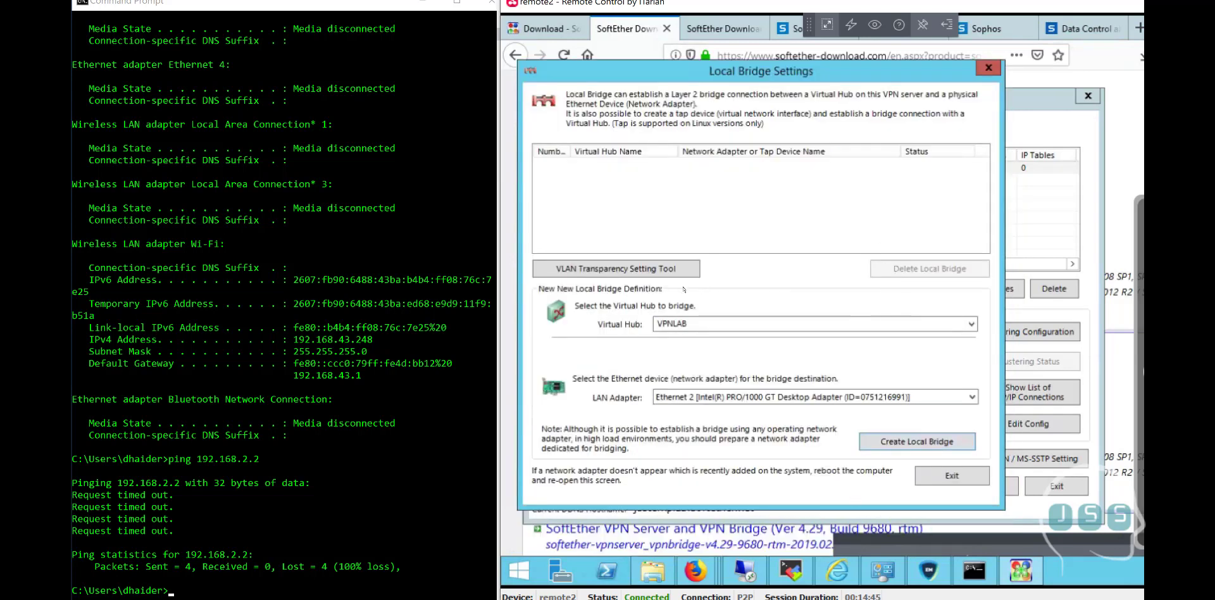
left_click(903, 443)
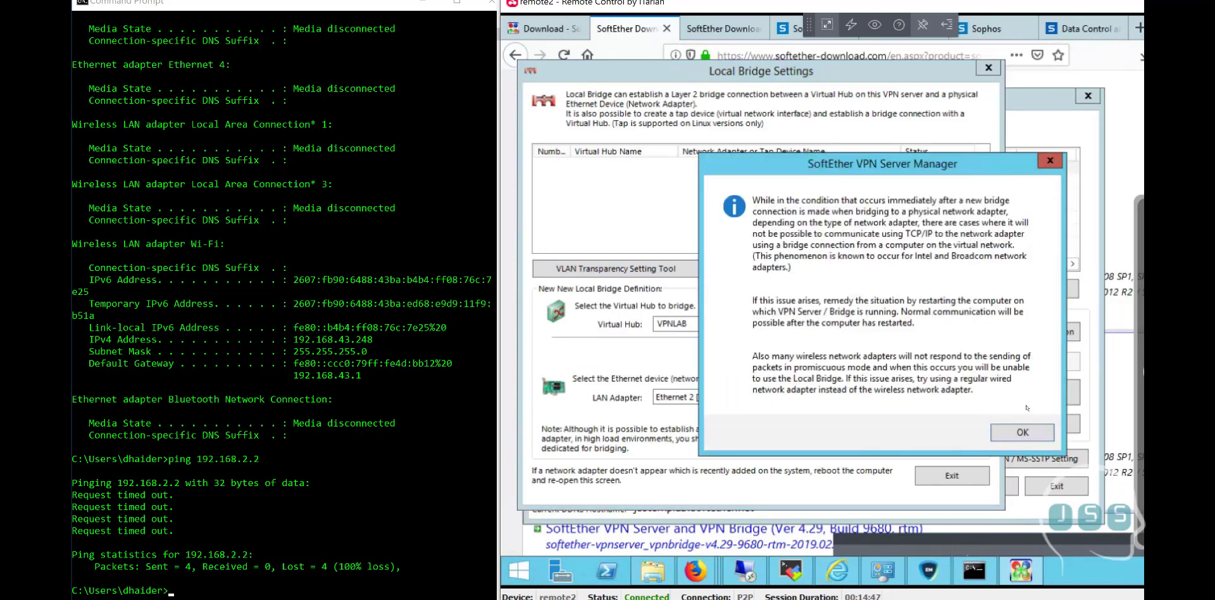
left_click(1026, 433)
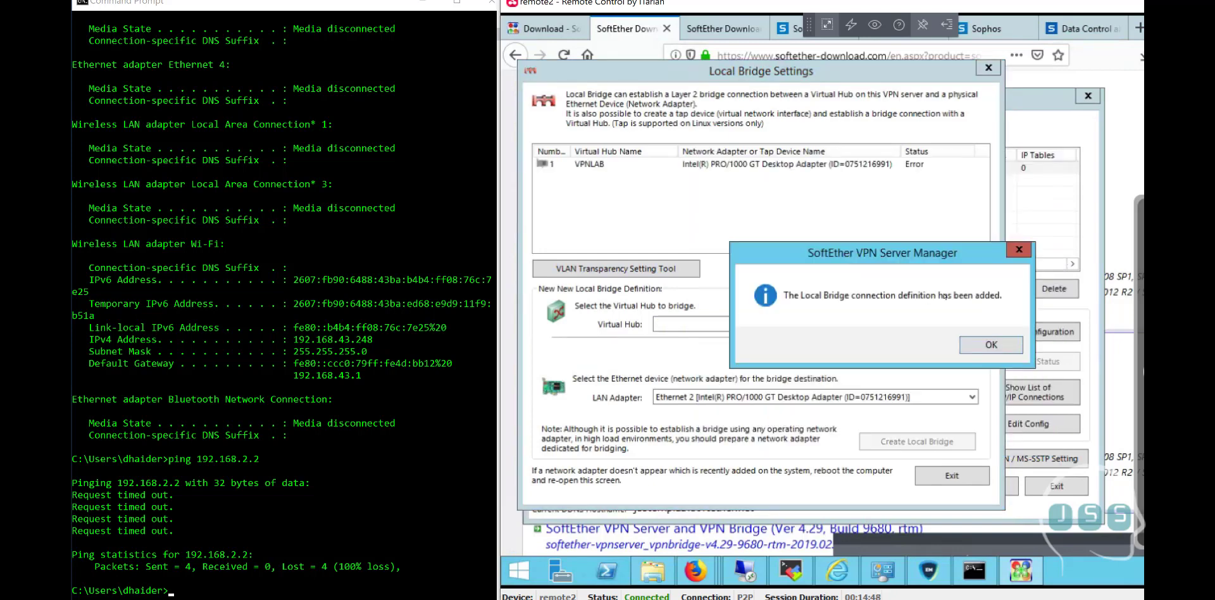
left_click(999, 345)
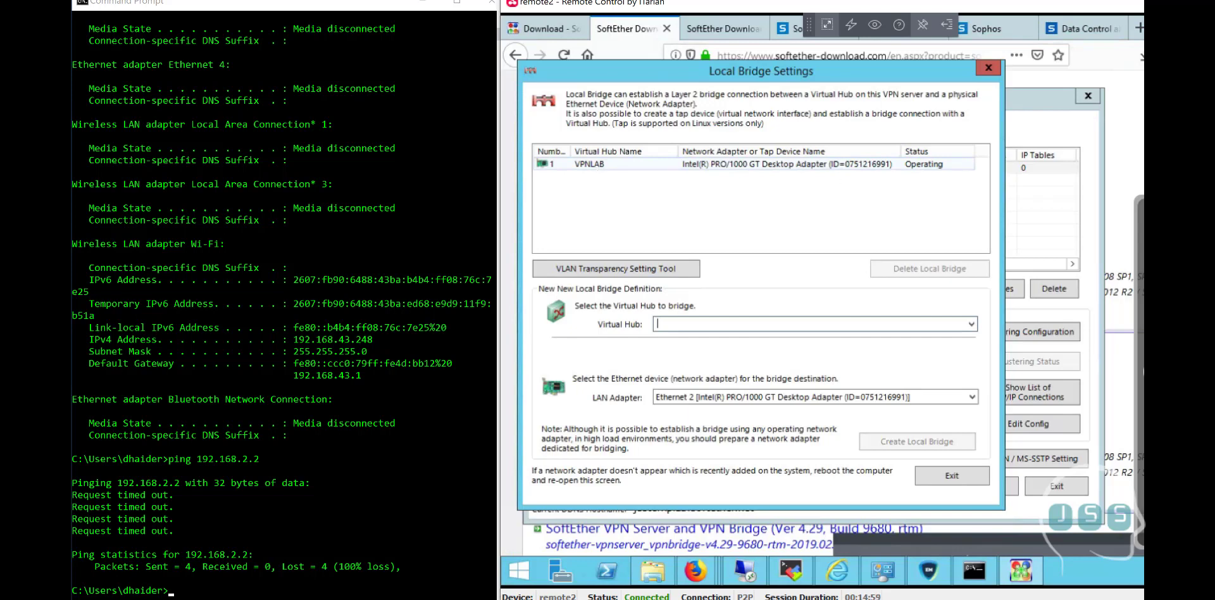
left_click(991, 71)
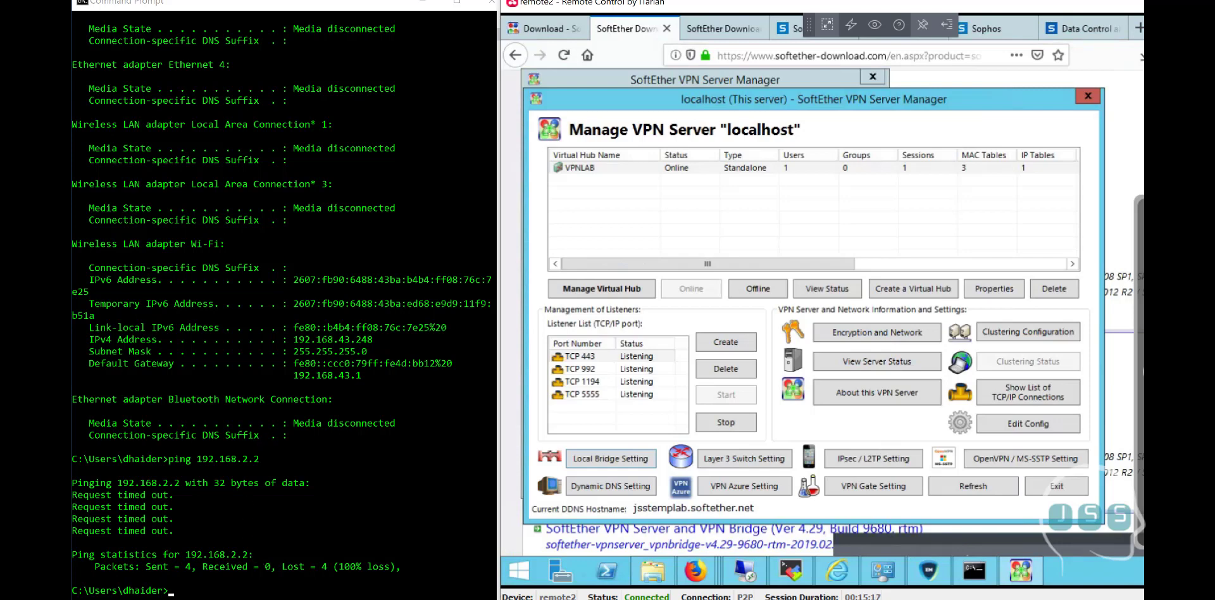
key("super")
Launch Firefox and switch to the SoftEther Download Center tab
type("fire")
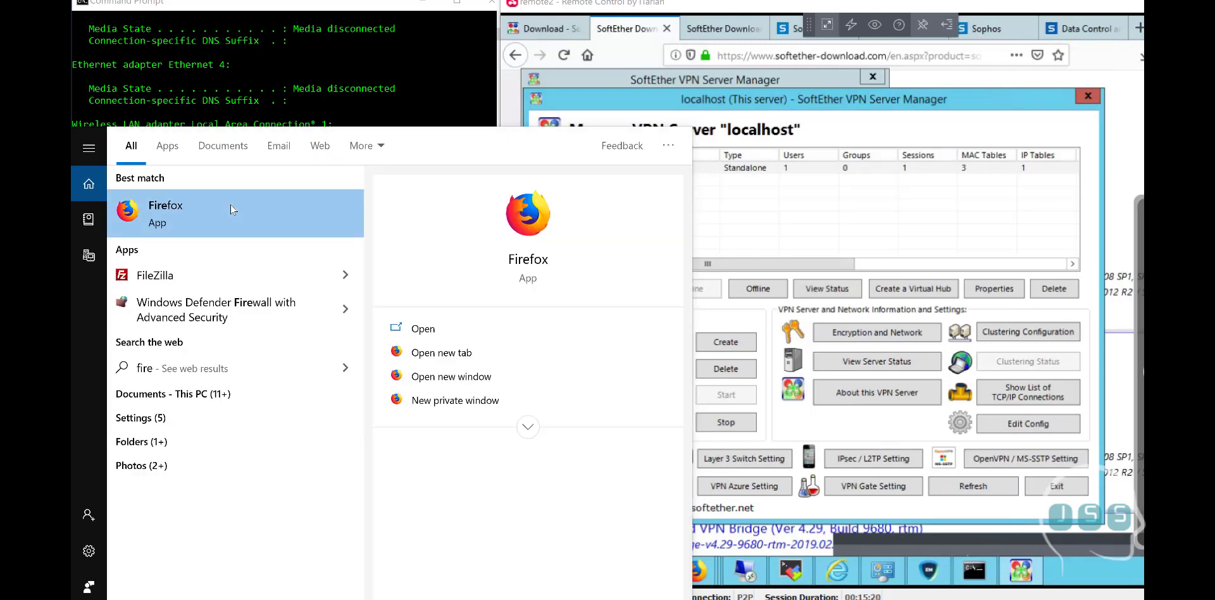
key("Escape")
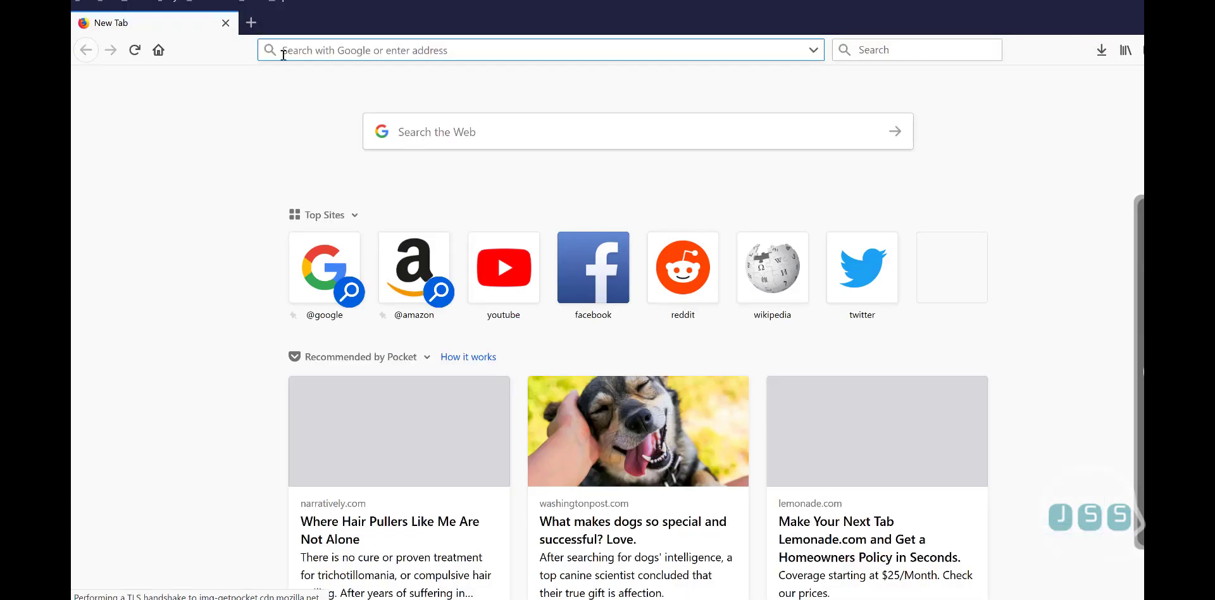
type("so")
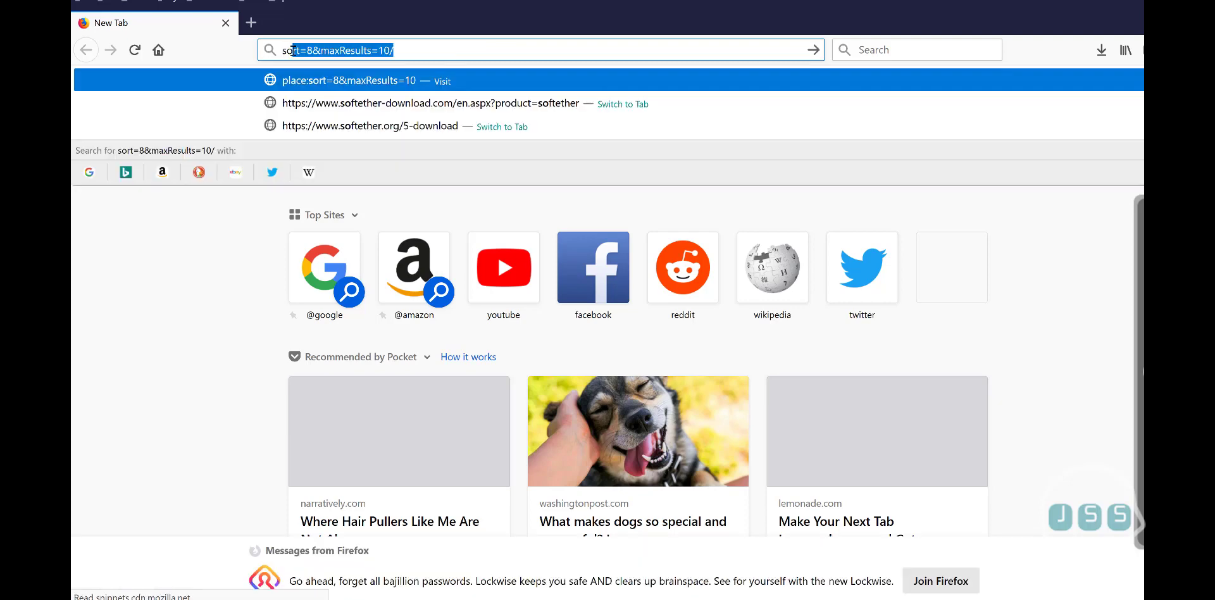
type("f")
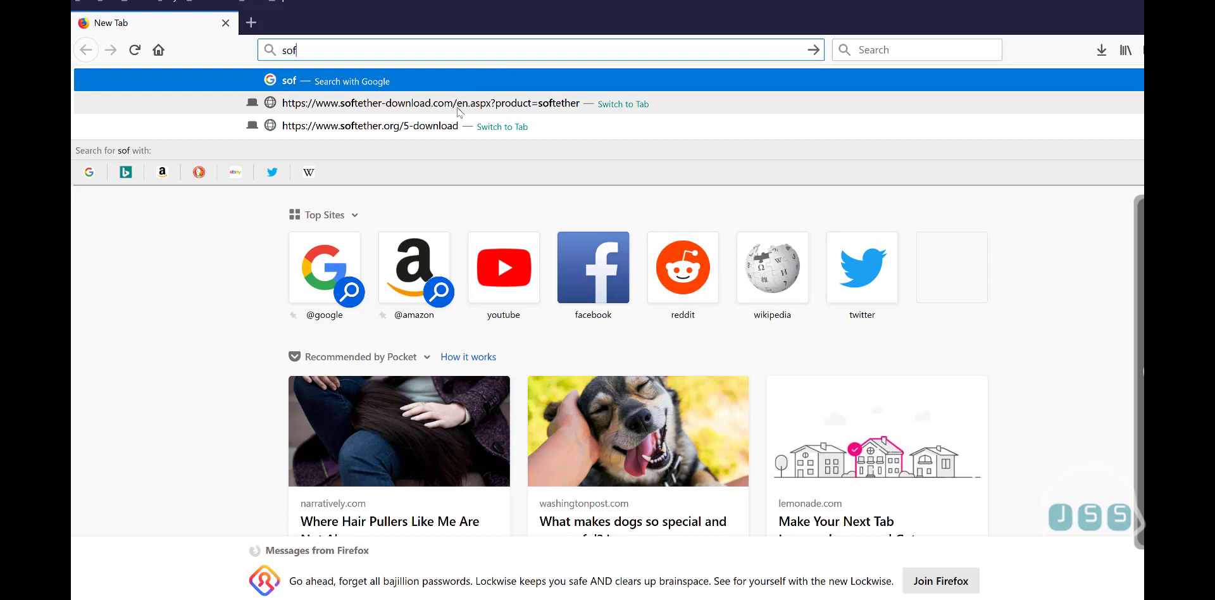
left_click(460, 109)
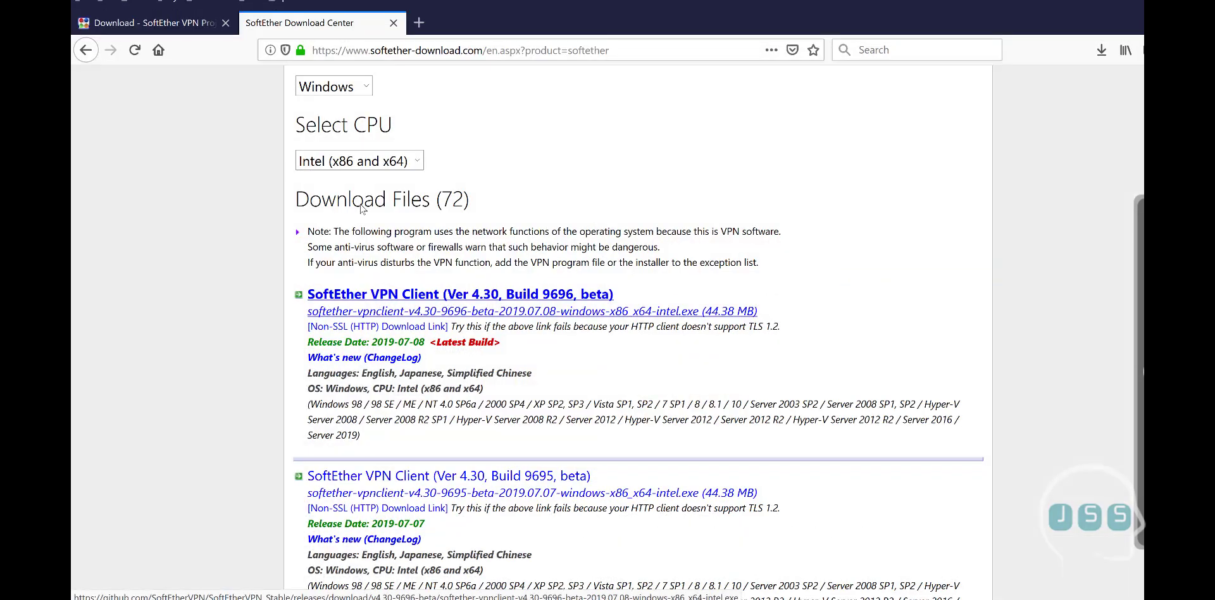
scroll(362, 155, "up", 2)
scroll(361, 155, "up", 3)
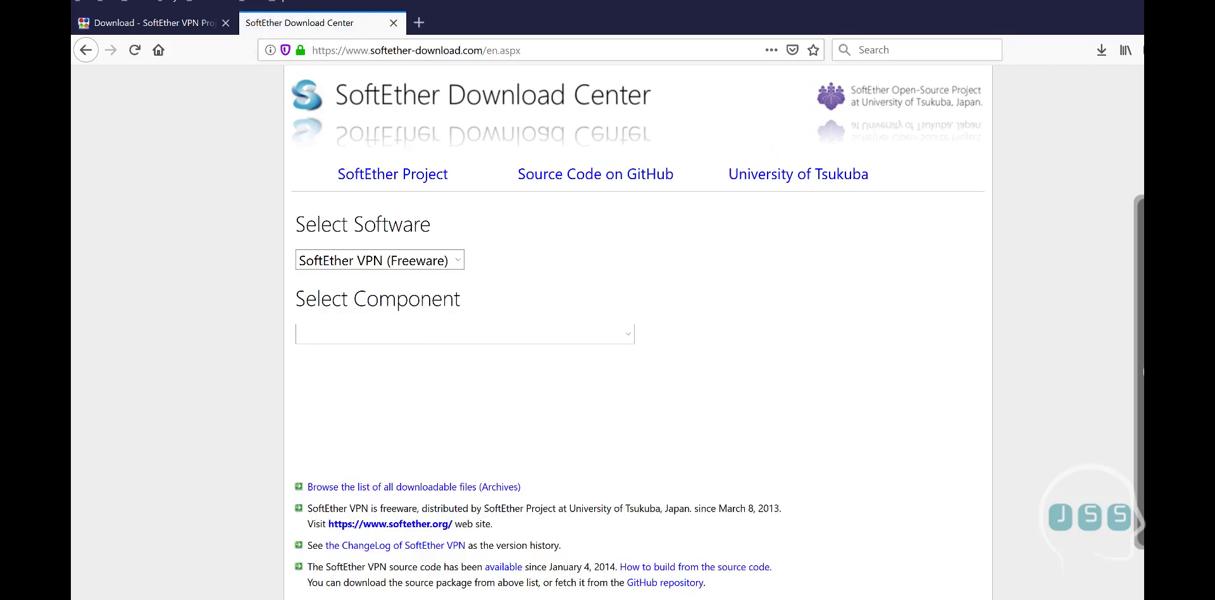
left_click(489, 135)
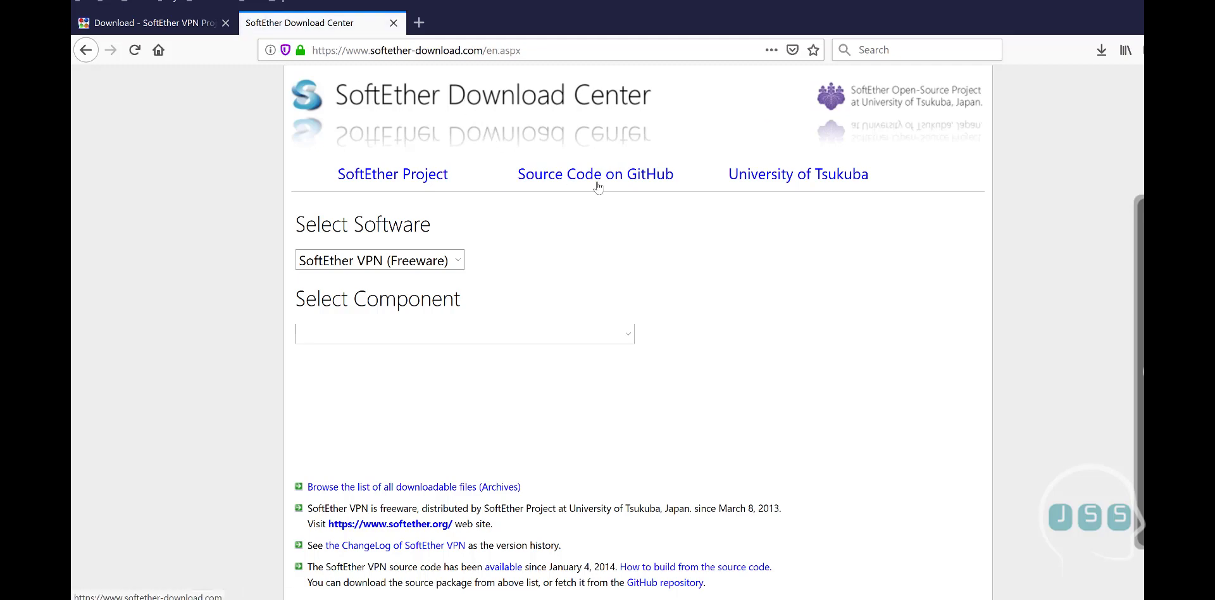
Select SoftEther VPN Client for Windows, download the latest build and run the installer
scroll(381, 271, "down", 2)
left_click(380, 203)
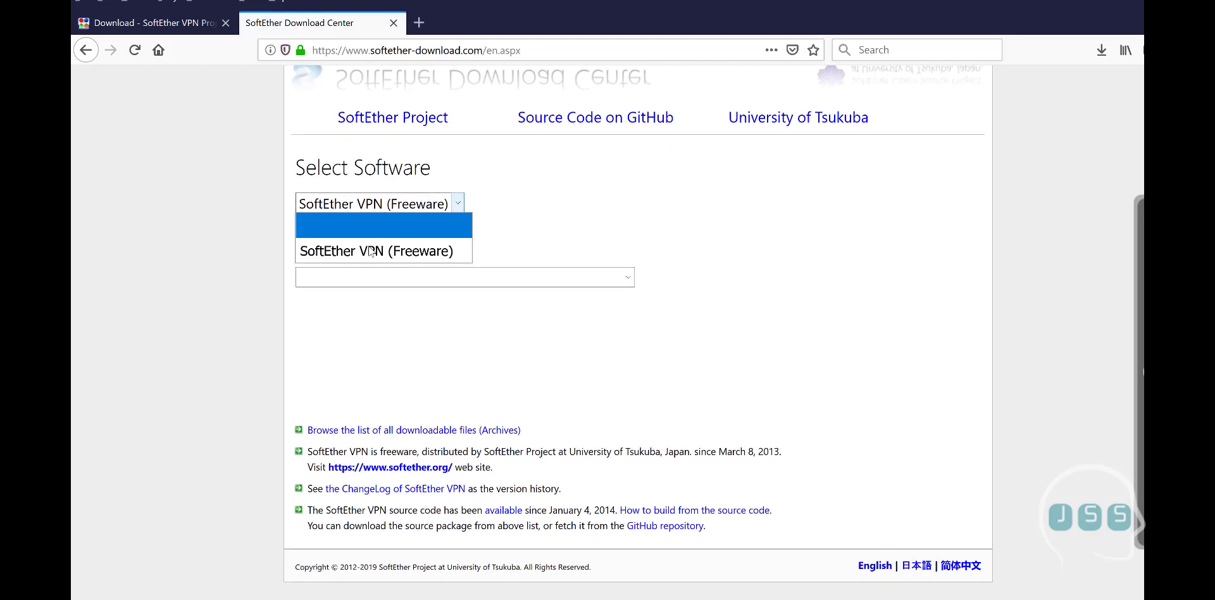
left_click(366, 276)
left_click(372, 279)
left_click(377, 348)
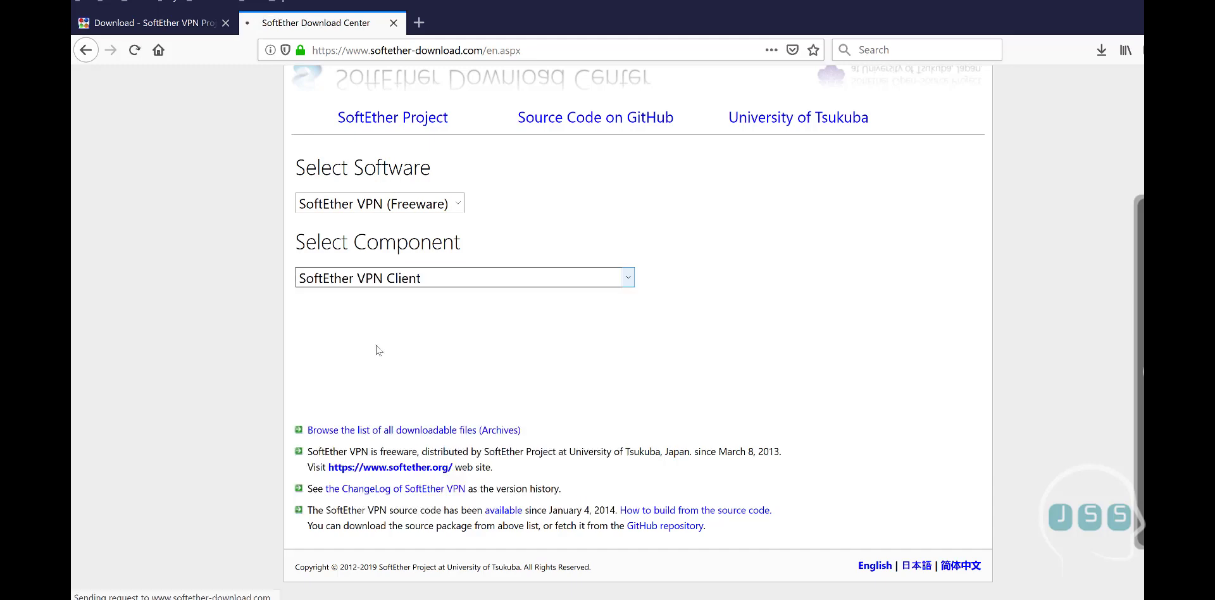
left_click(351, 344)
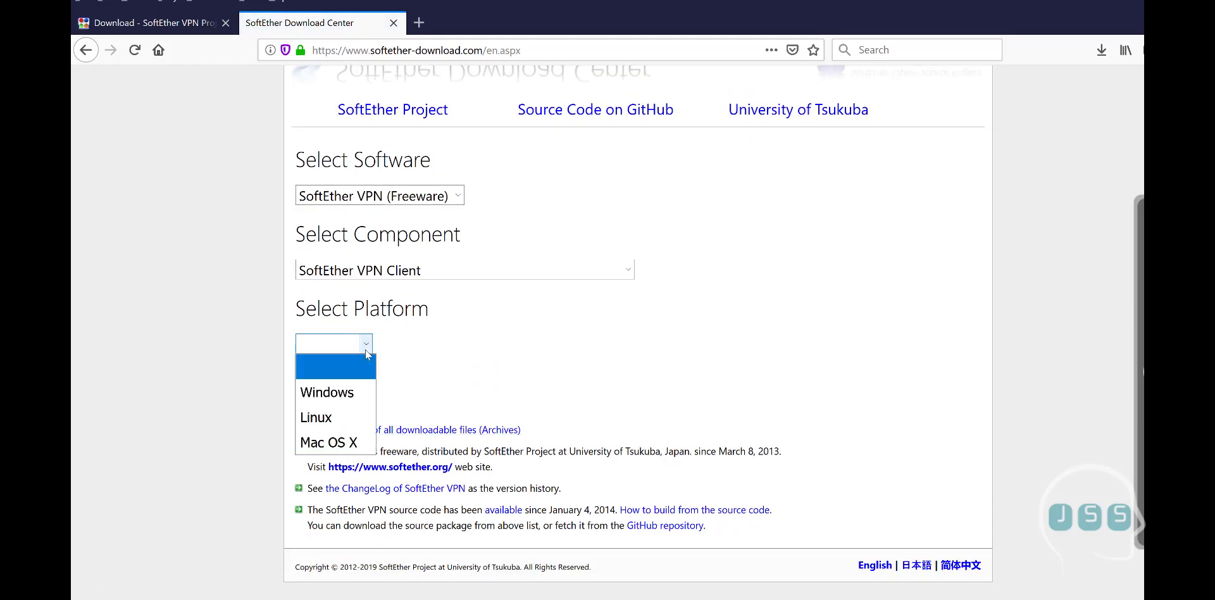
left_click(347, 401)
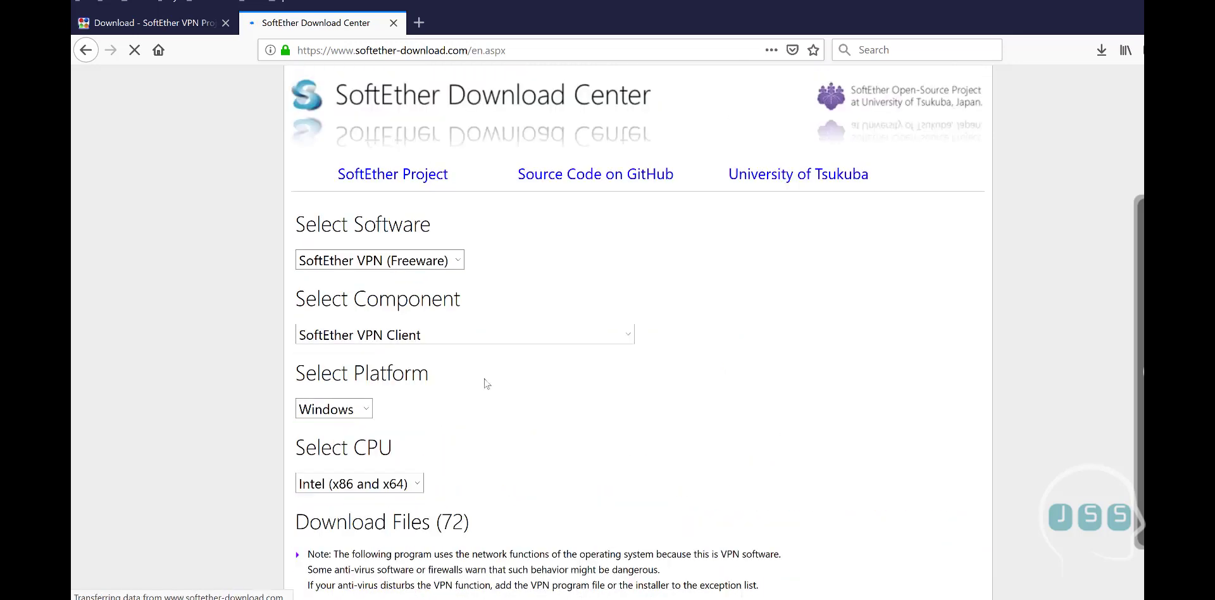
left_click(1103, 50)
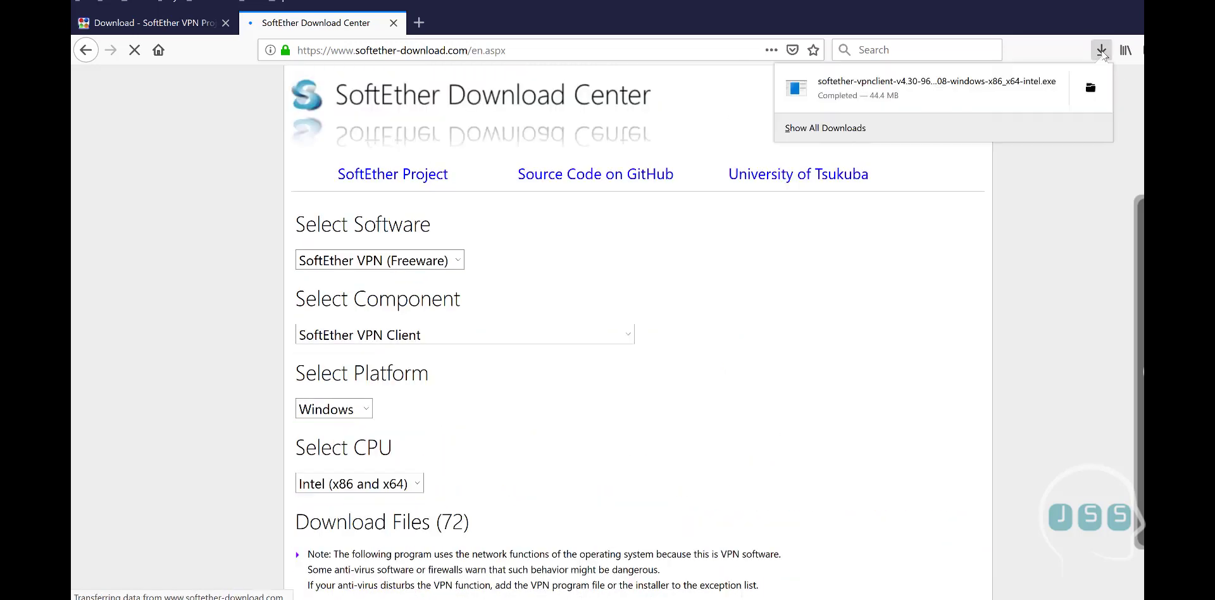
left_click(848, 86)
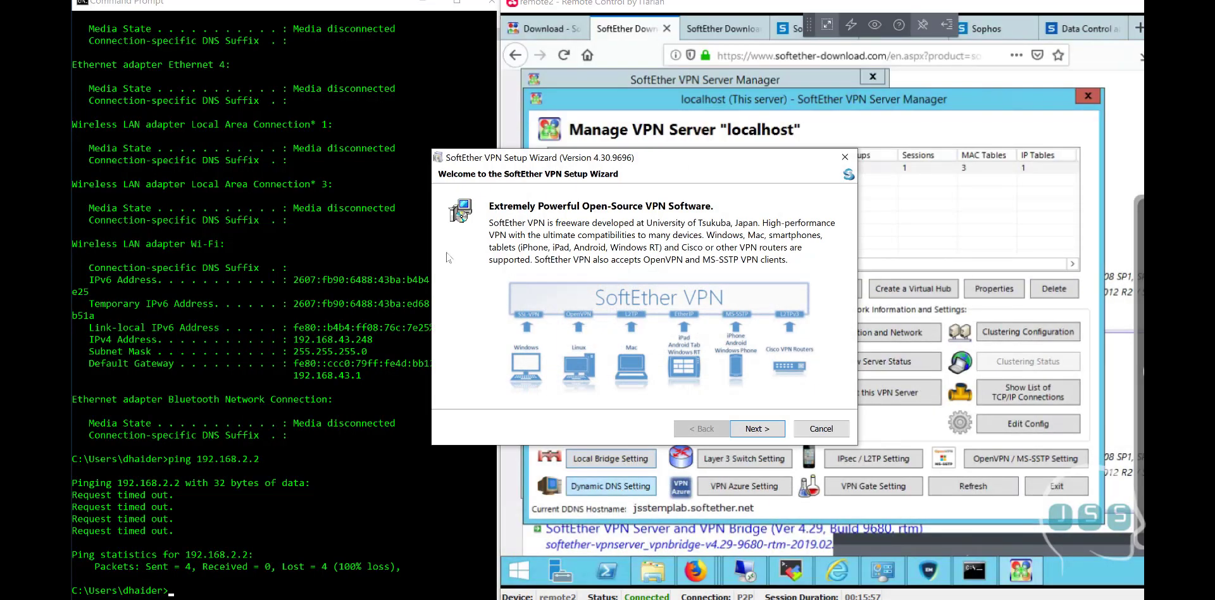
Rearrange the setup wizard, remote session and Command Prompt windows on screen
left_click_drag(517, 163, 304, 172)
left_click_drag(652, 11, 667, 14)
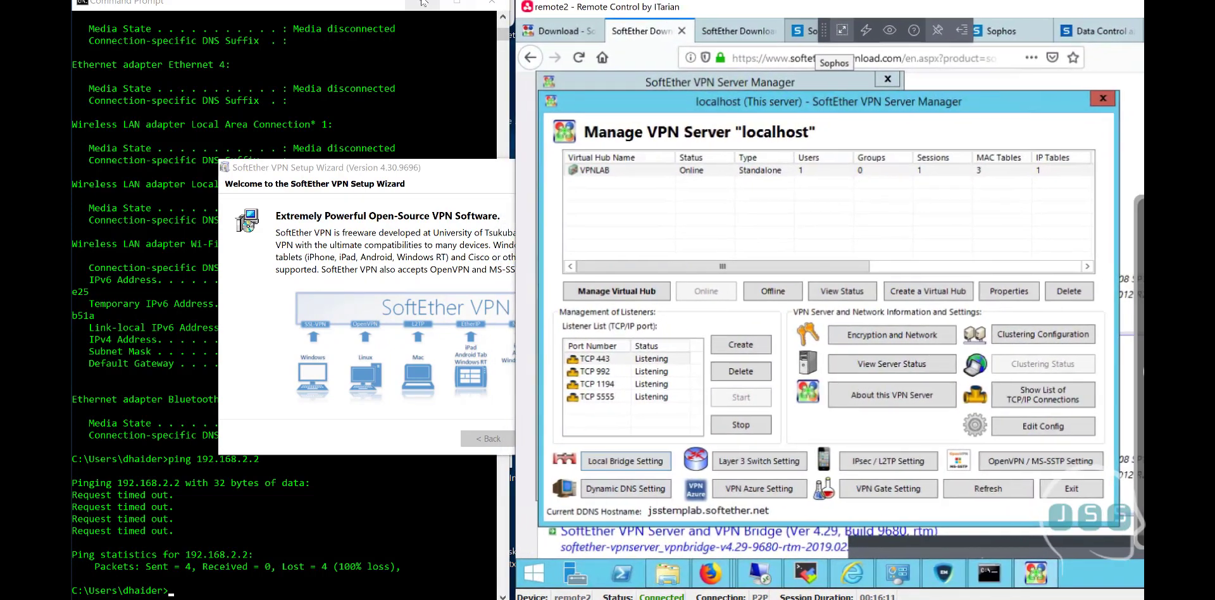
left_click_drag(366, 3, 369, 8)
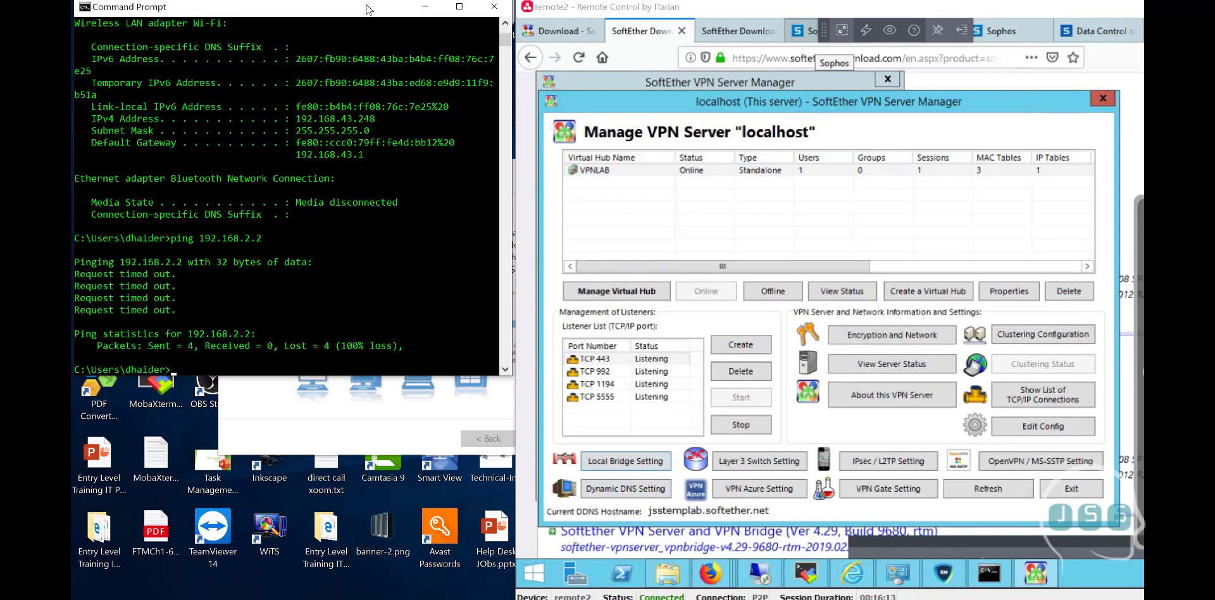
left_click(459, 7)
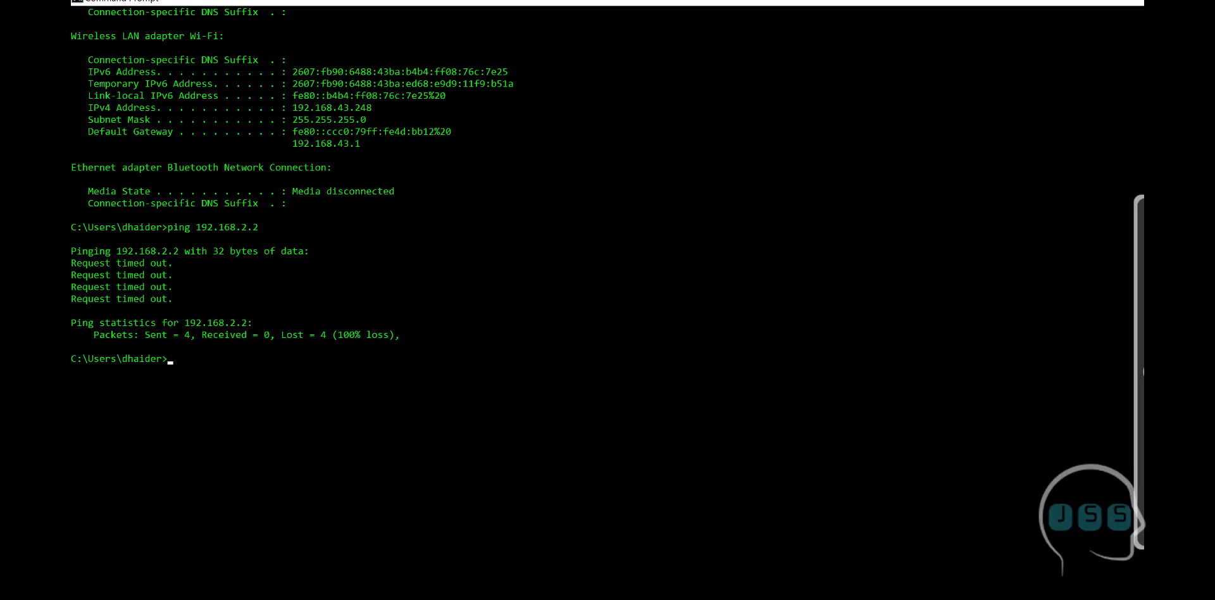
left_click_drag(1088, 3, 463, 4)
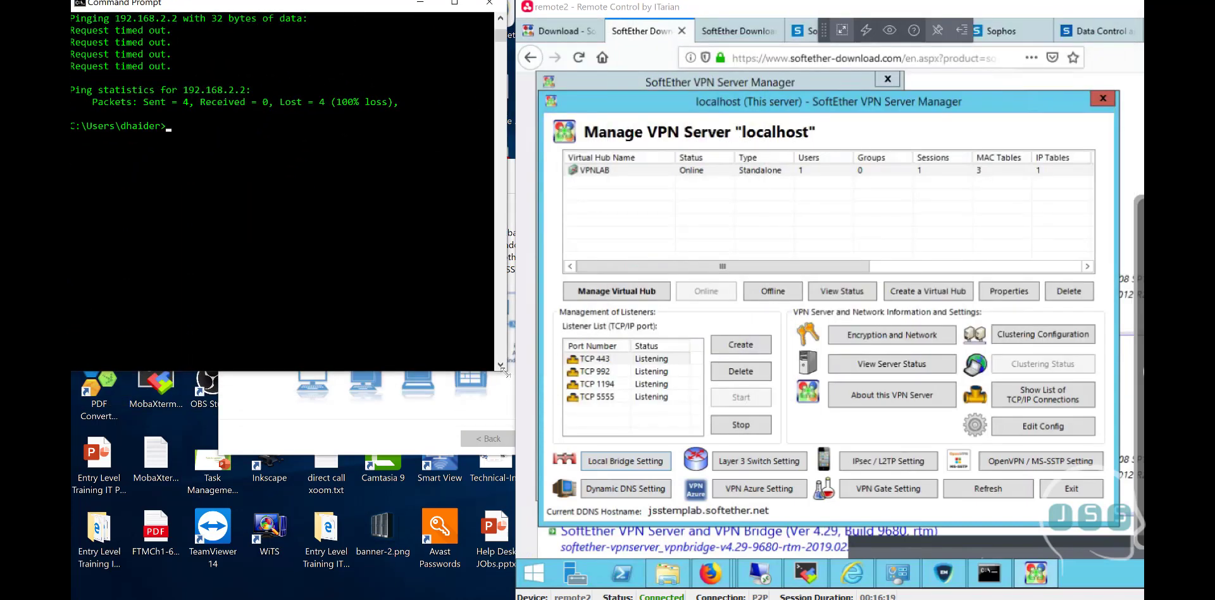
left_click_drag(507, 372, 517, 599)
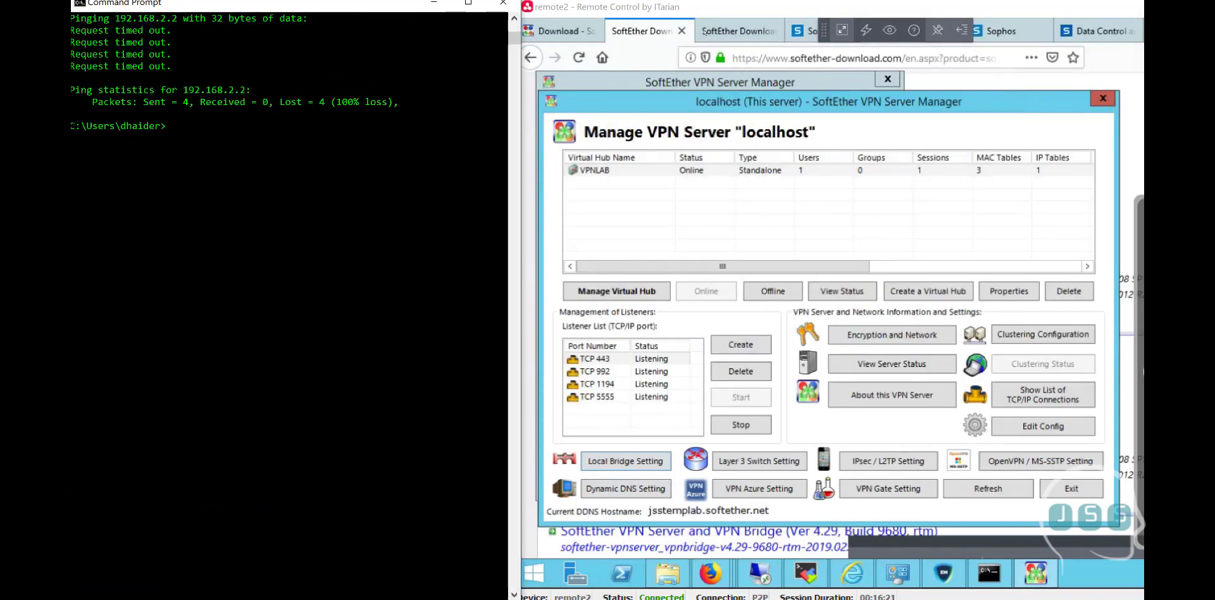
left_click_drag(685, 11, 691, 8)
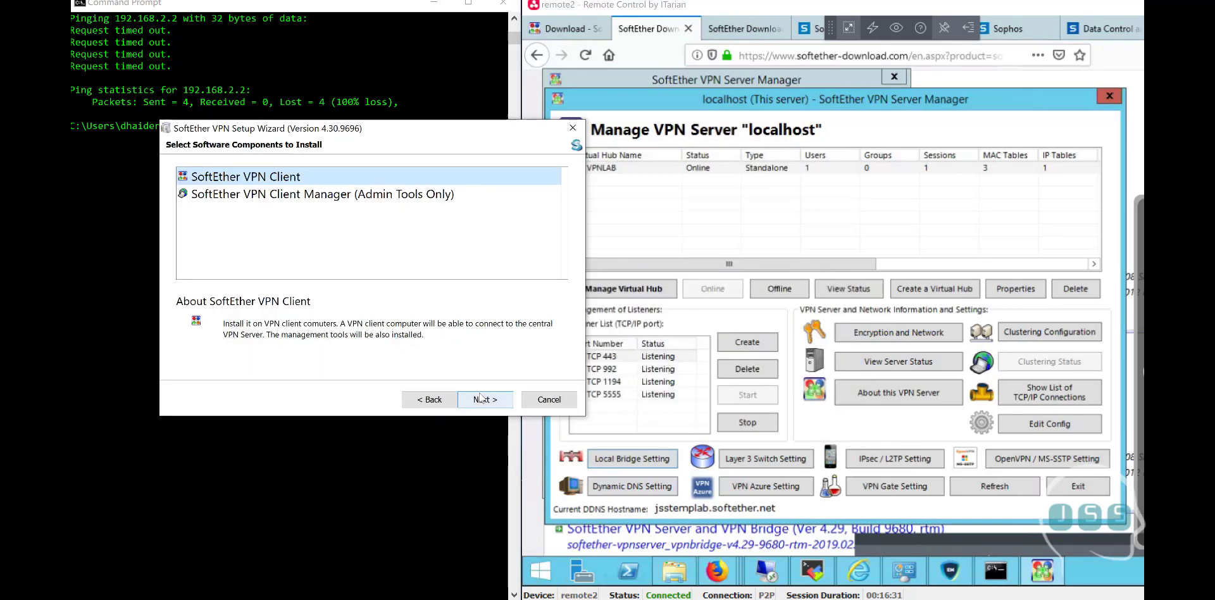
Install SoftEther VPN Client into the default folder and finish the wizard
left_click(484, 401)
left_click(485, 401)
left_click(484, 400)
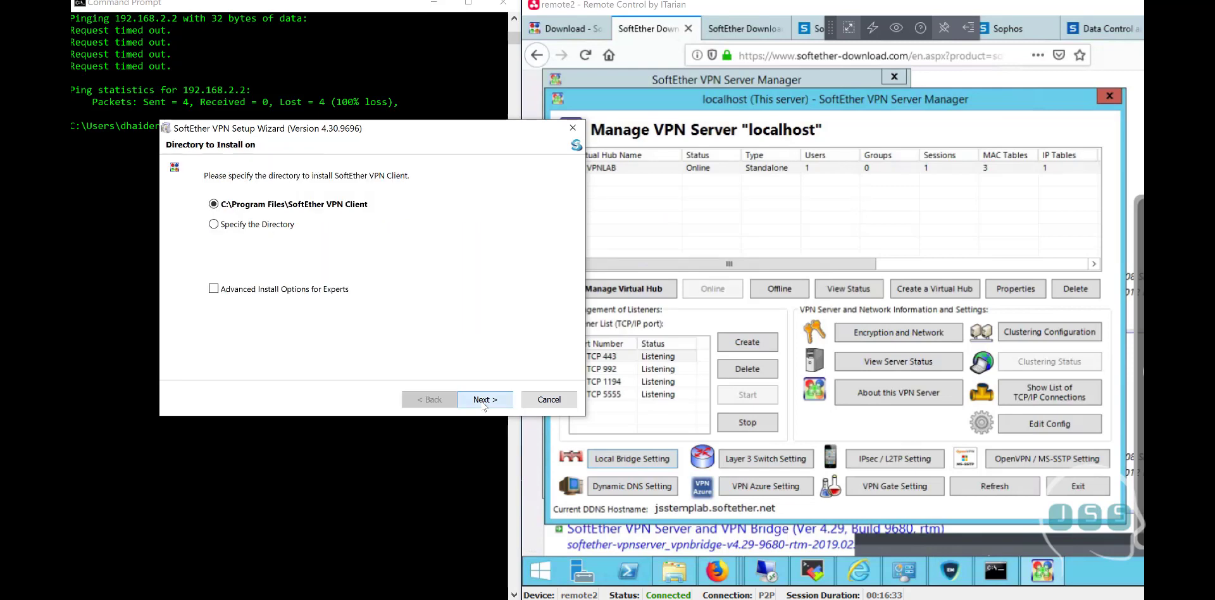
left_click(483, 401)
left_click(483, 402)
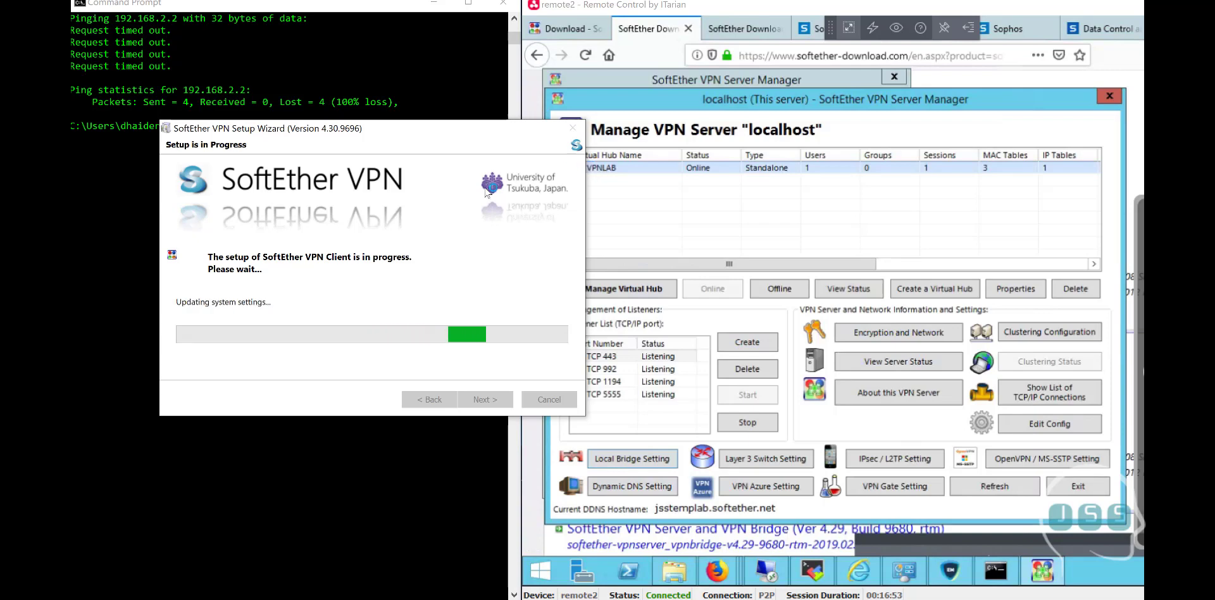
left_click(486, 399)
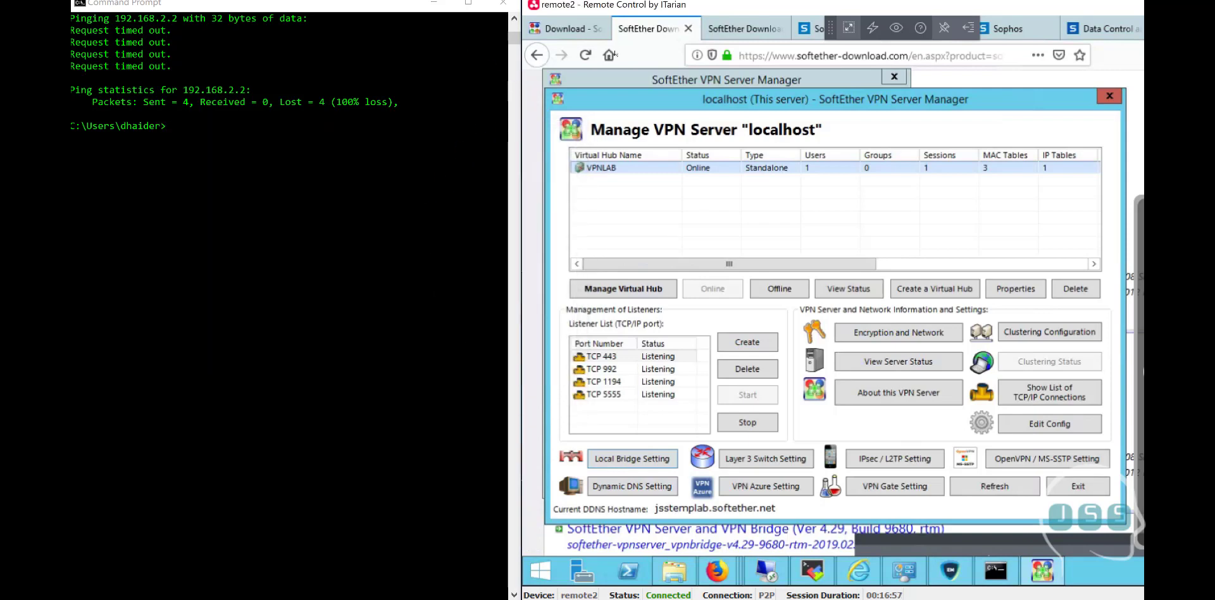
Start a new VPN connection setting named VPBLAB
left_click_drag(587, 121, 228, 136)
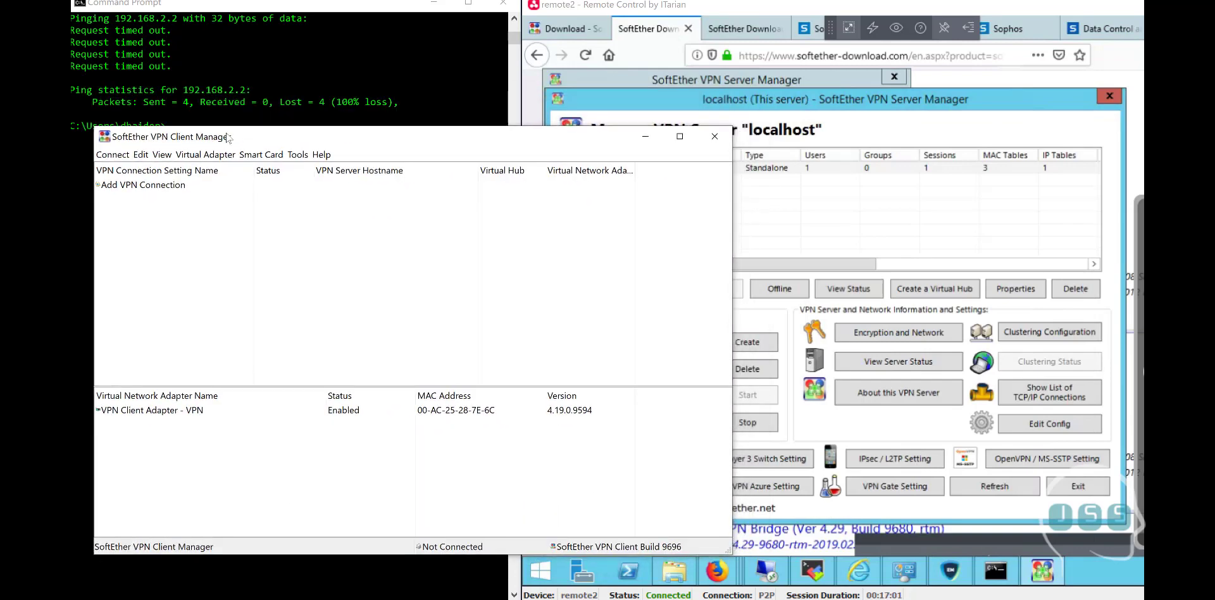
right_click(167, 211)
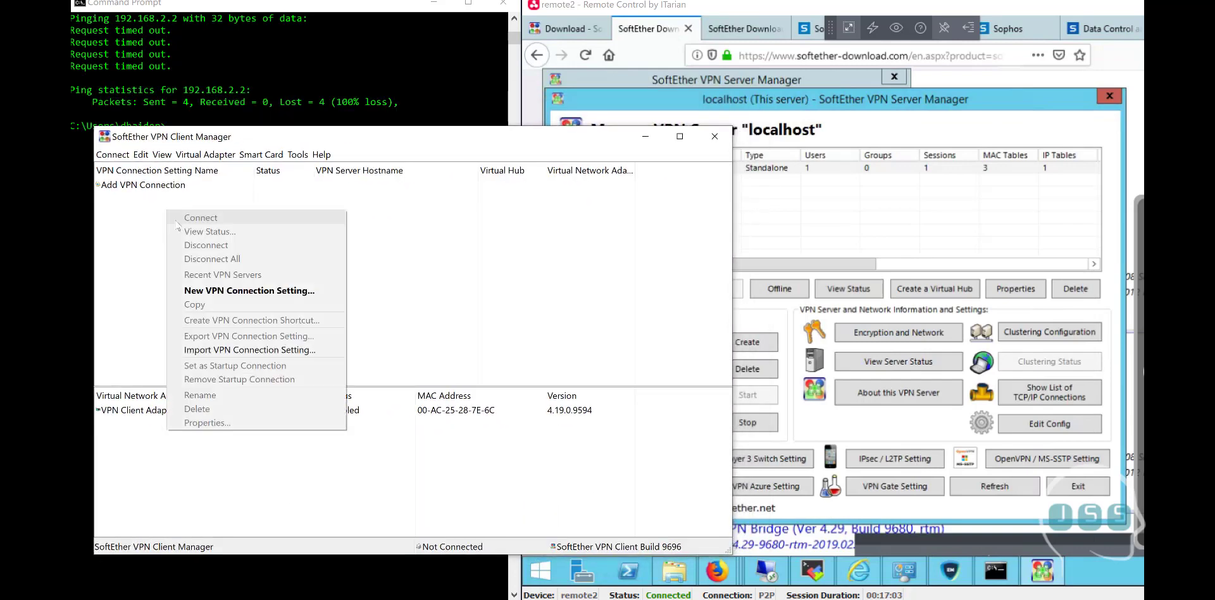
left_click(215, 291)
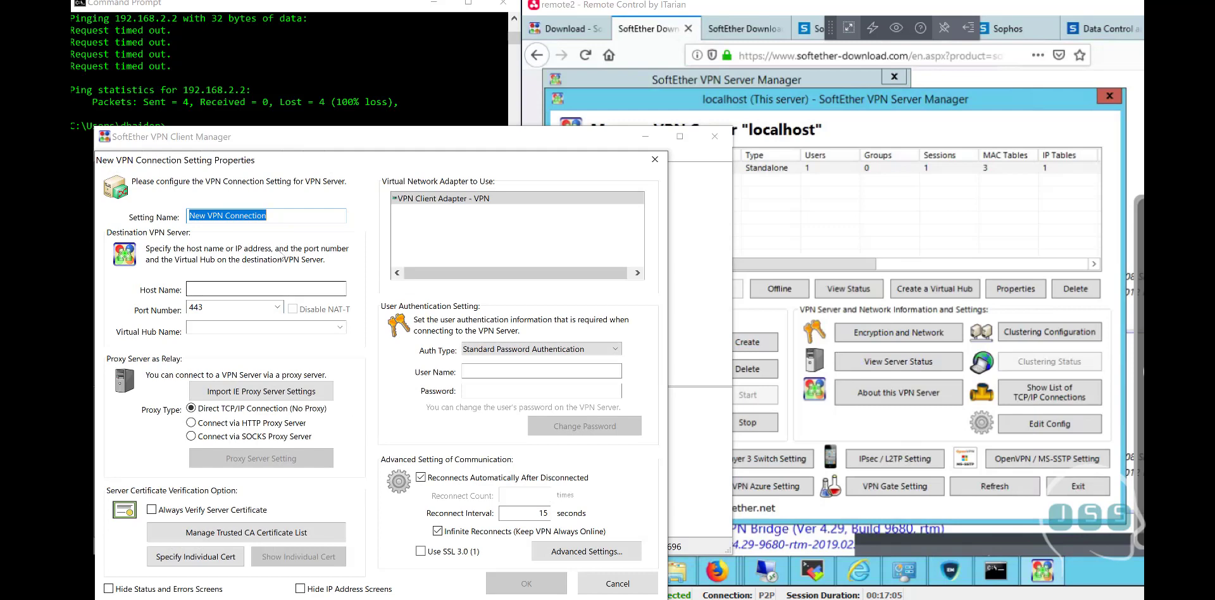
type("V")
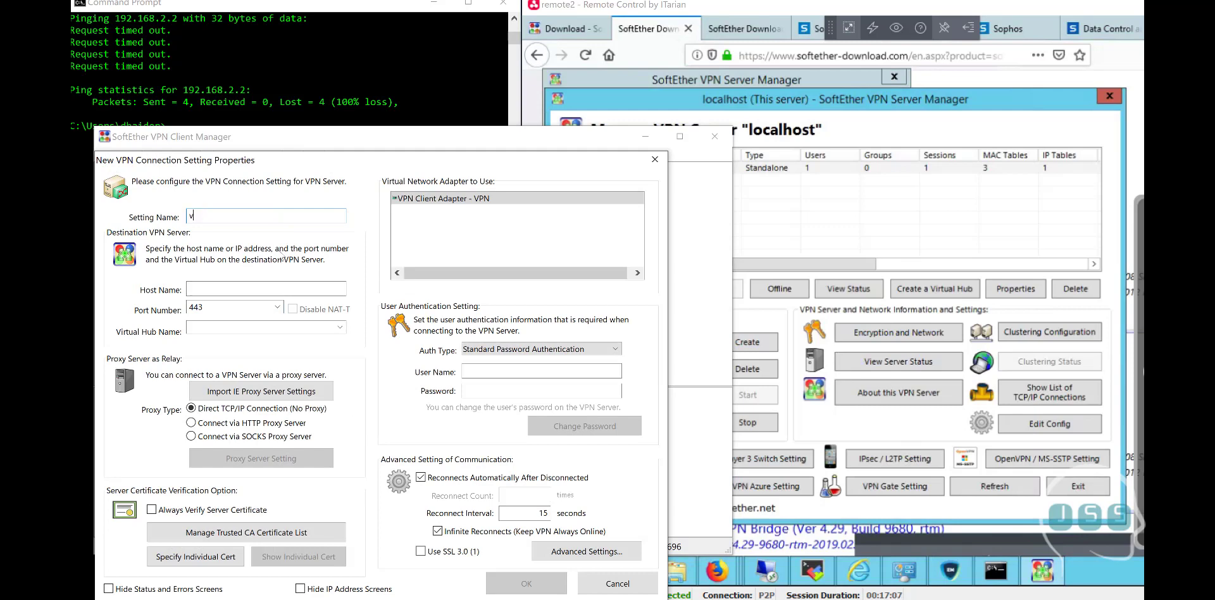
type("VPBLAB")
Enter host name jsstemplab.softether.net, checking it against the server's DDNS hostname
left_click(225, 290)
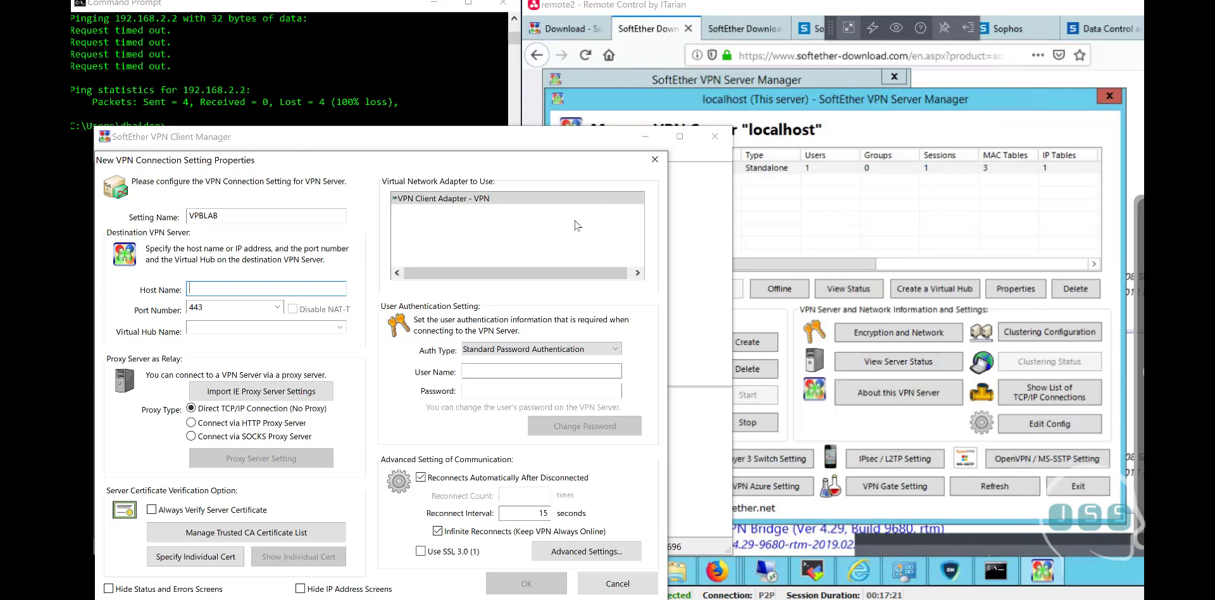
type("jsstemplab")
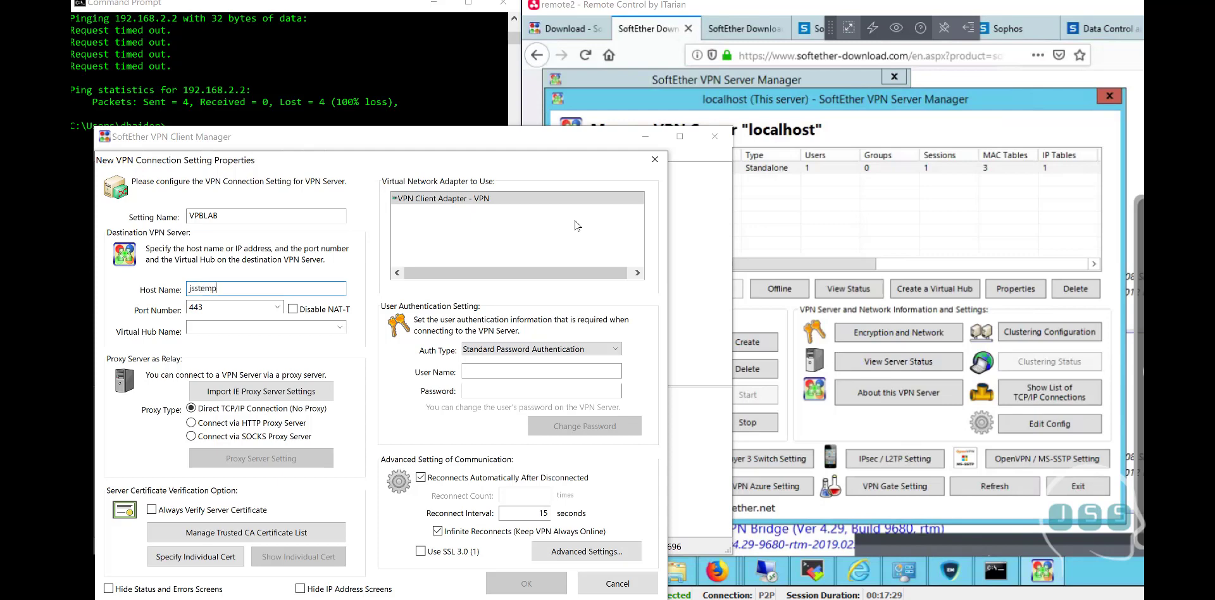
left_click(860, 117)
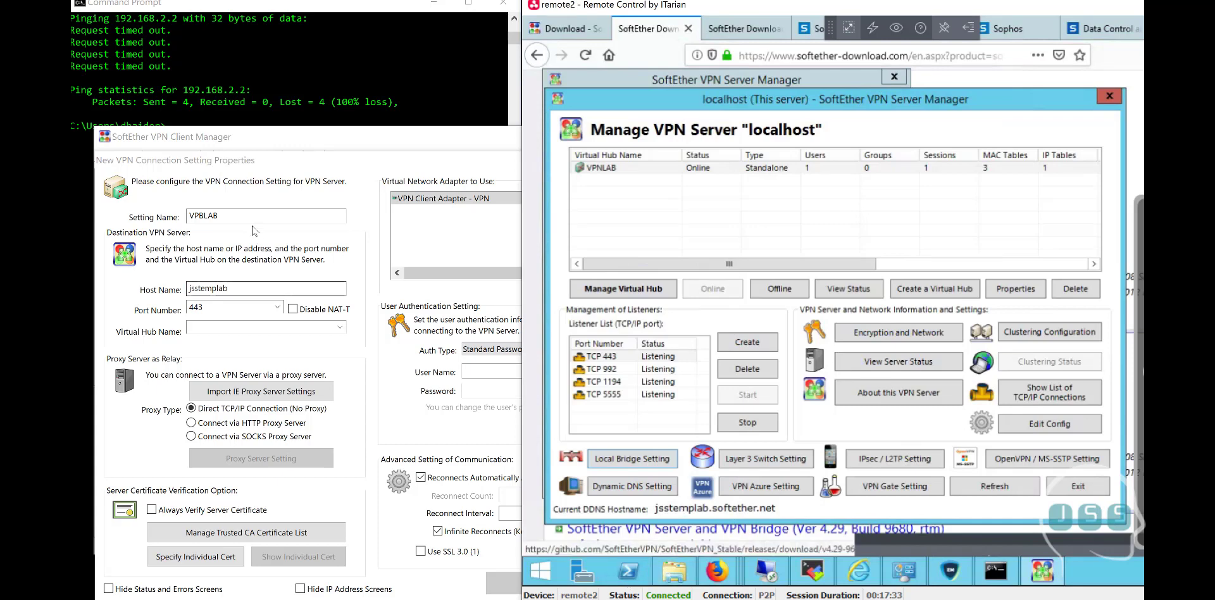
left_click(248, 292)
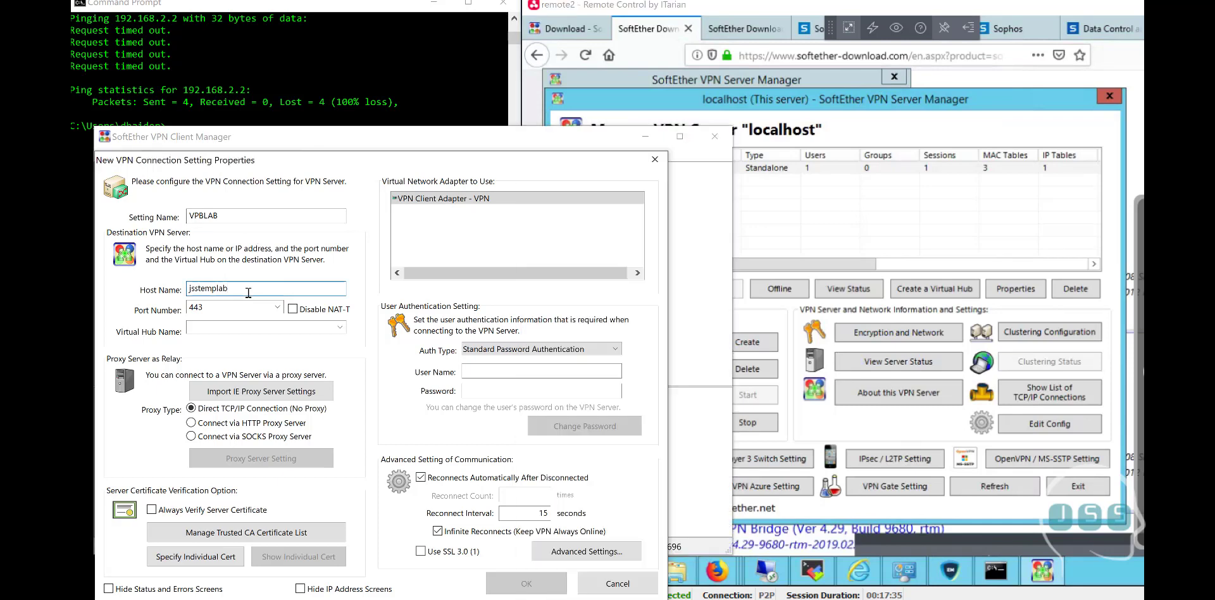
left_click(650, 104)
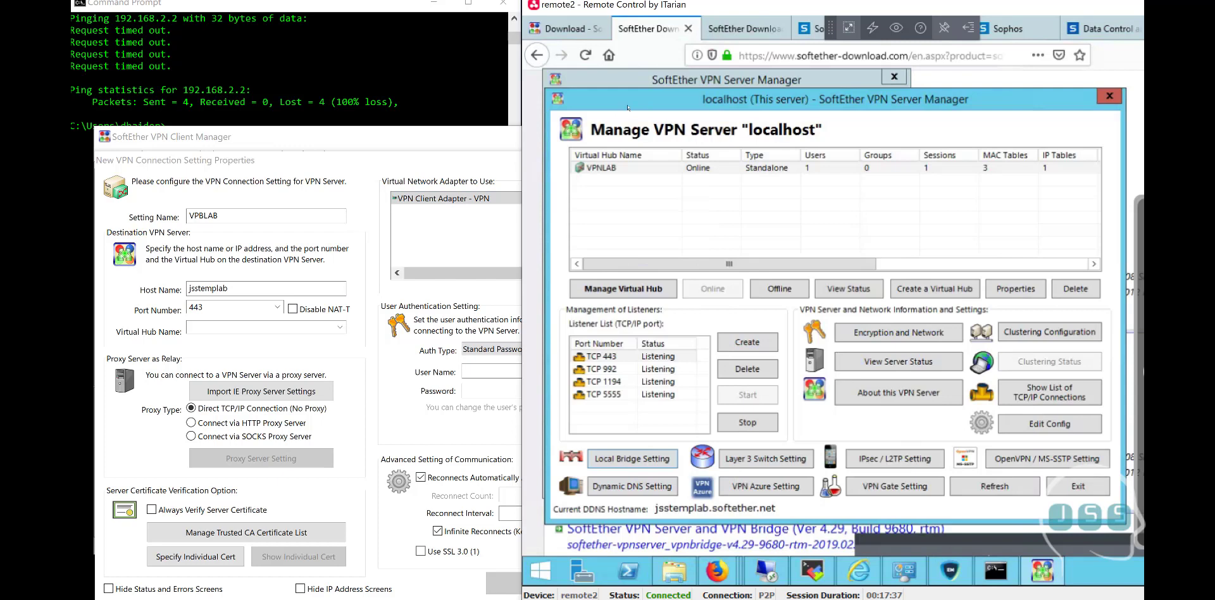
left_click(251, 206)
left_click(258, 288)
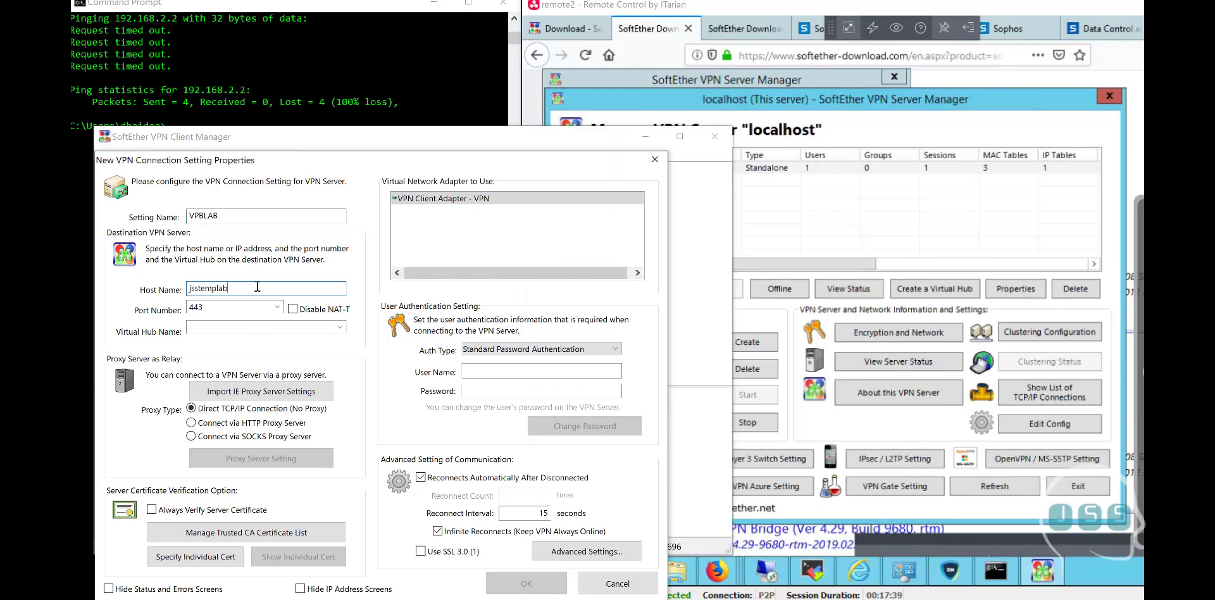
type(".softether.net")
Set virtual hub VPNLAB, enter the user name and password, and save the setting
left_click(257, 327)
type("V")
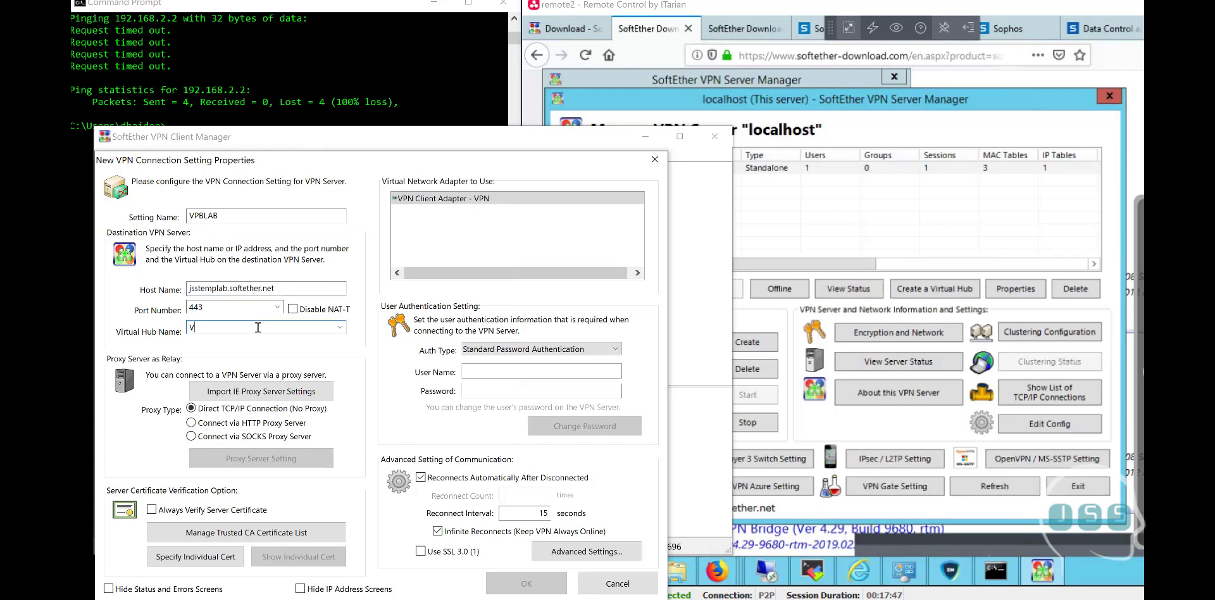
type("PNLAB")
left_click(523, 370)
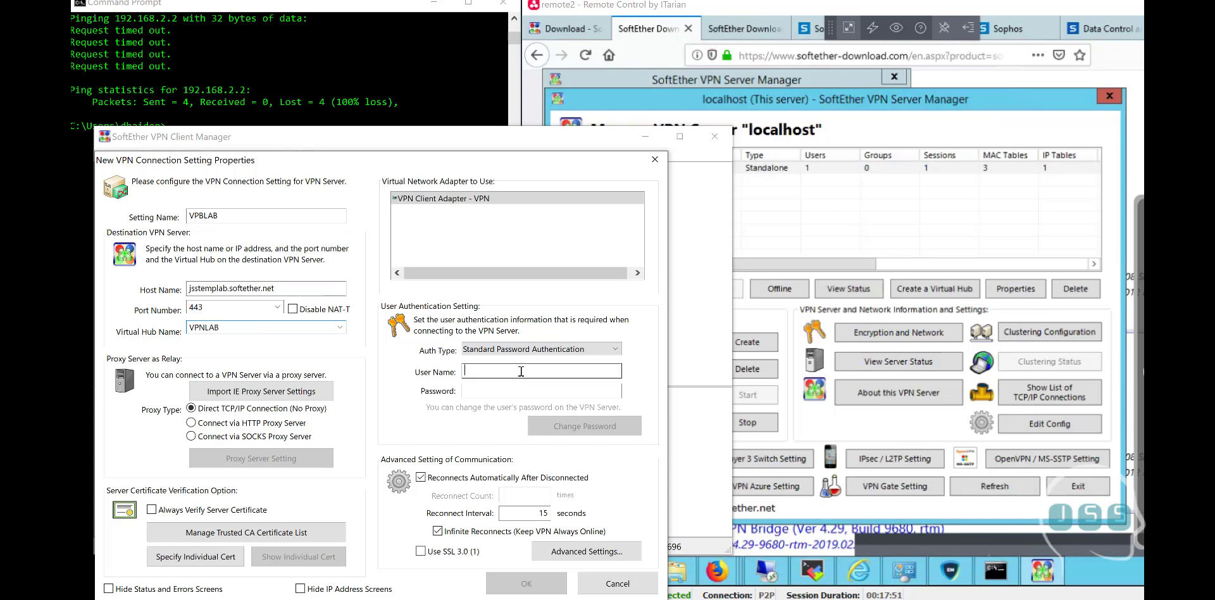
type("dani")
key("Tab")
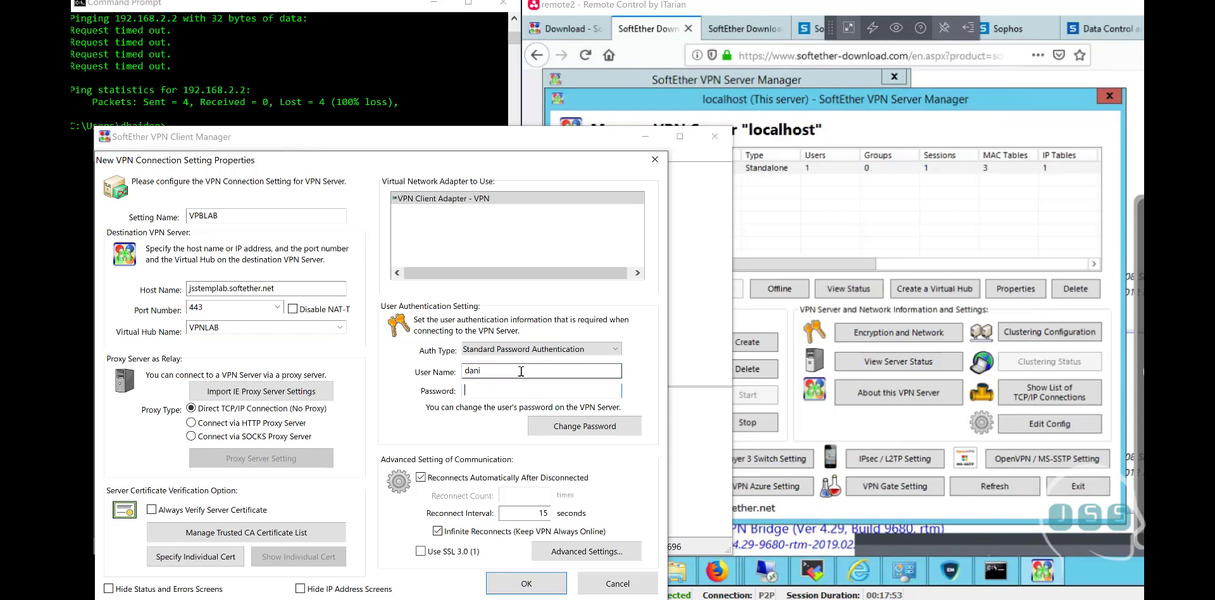
type("******")
left_click(428, 141)
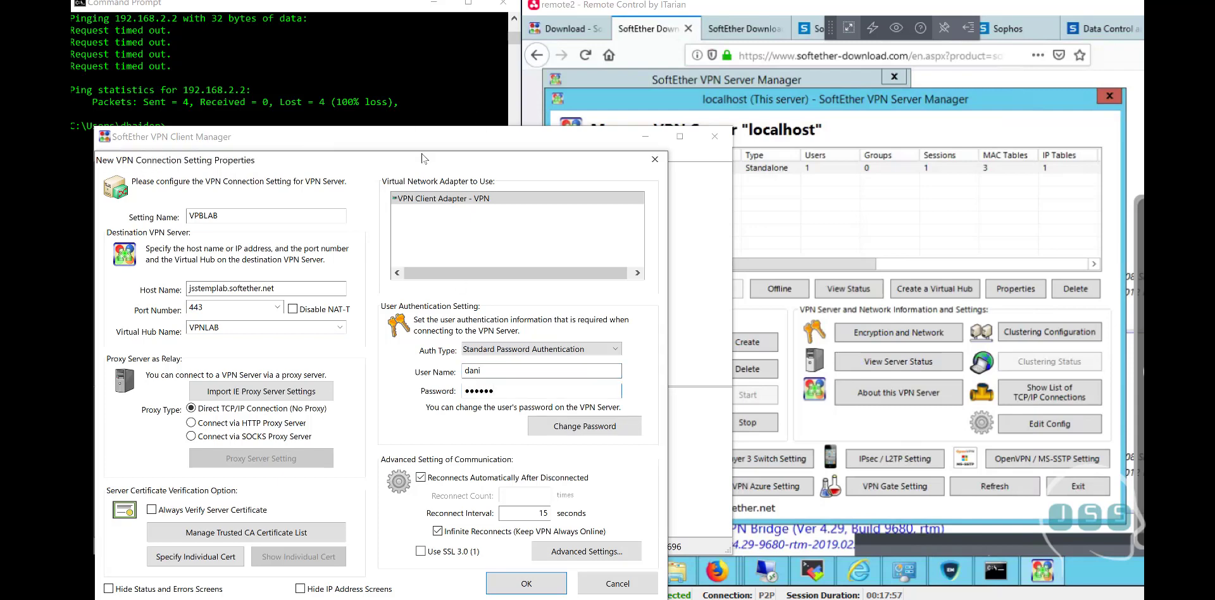
left_click_drag(425, 159, 431, 90)
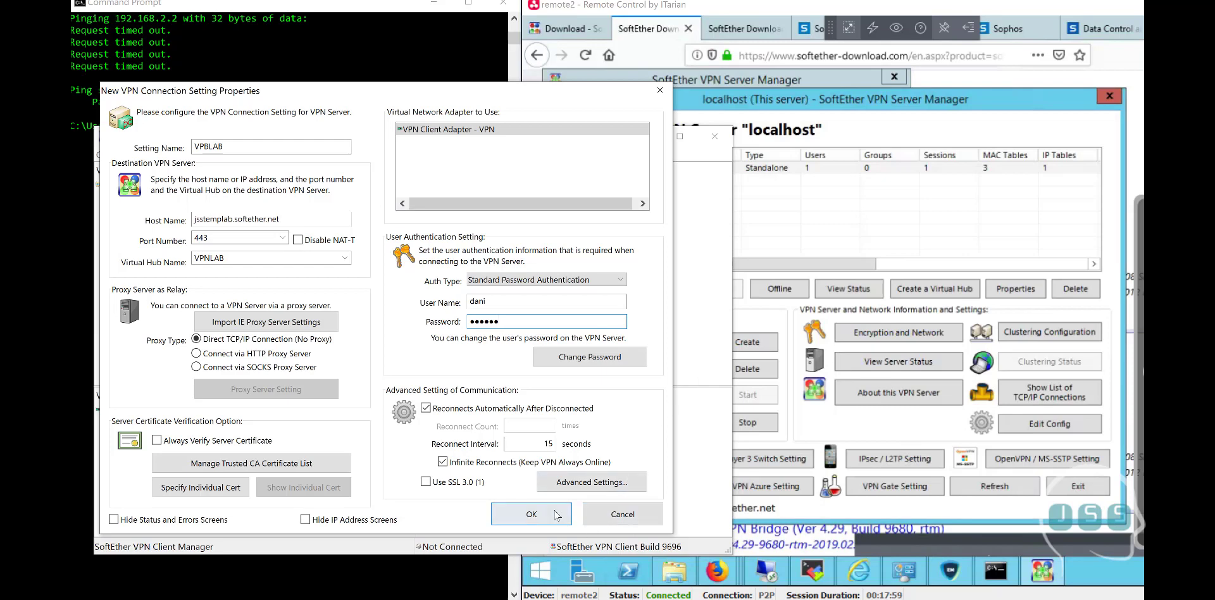
left_click(532, 514)
Connect VPBLAB (assigned 192.168.2.4), OK the NAT traversal notice and minimize the Client Manager
right_click(268, 200)
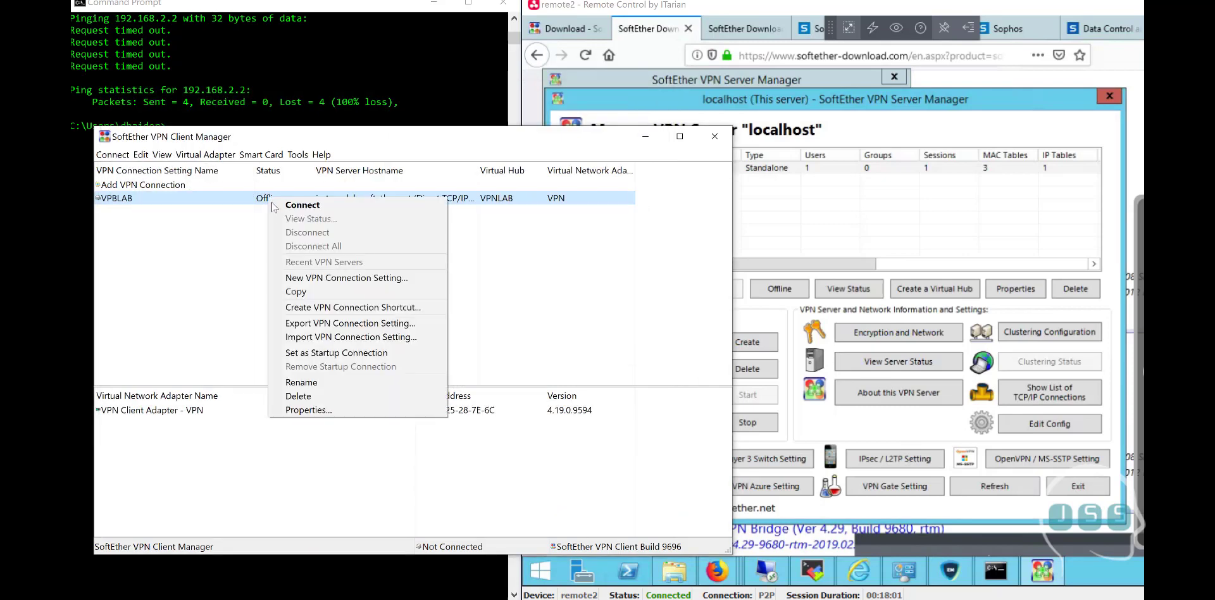
left_click(288, 203)
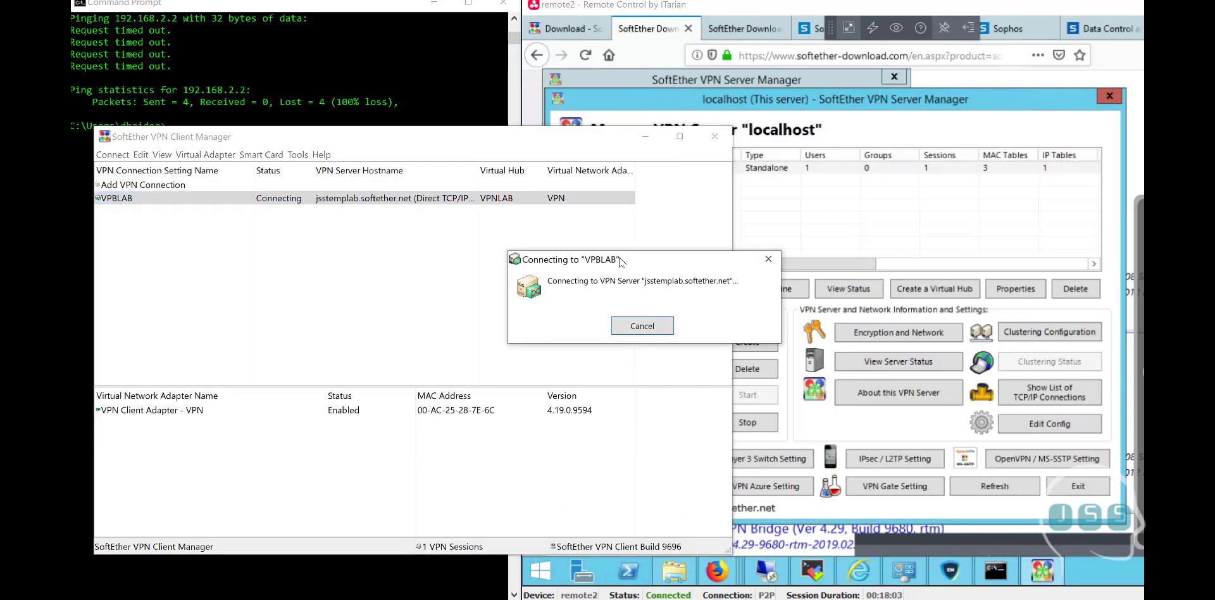
left_click_drag(621, 259, 367, 255)
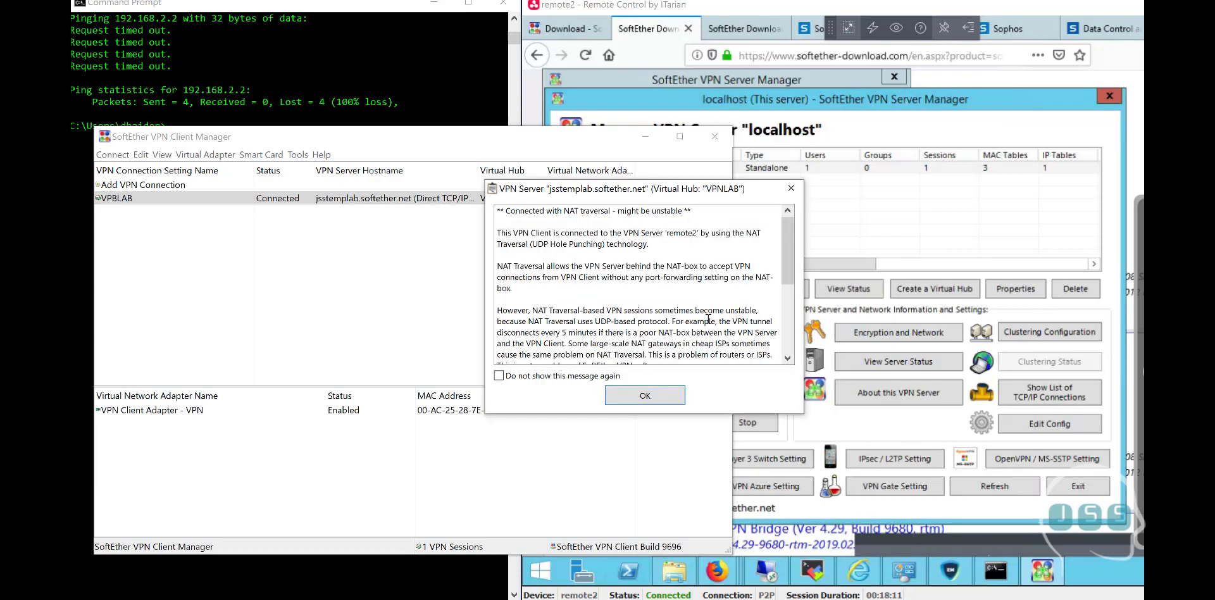
left_click(645, 395)
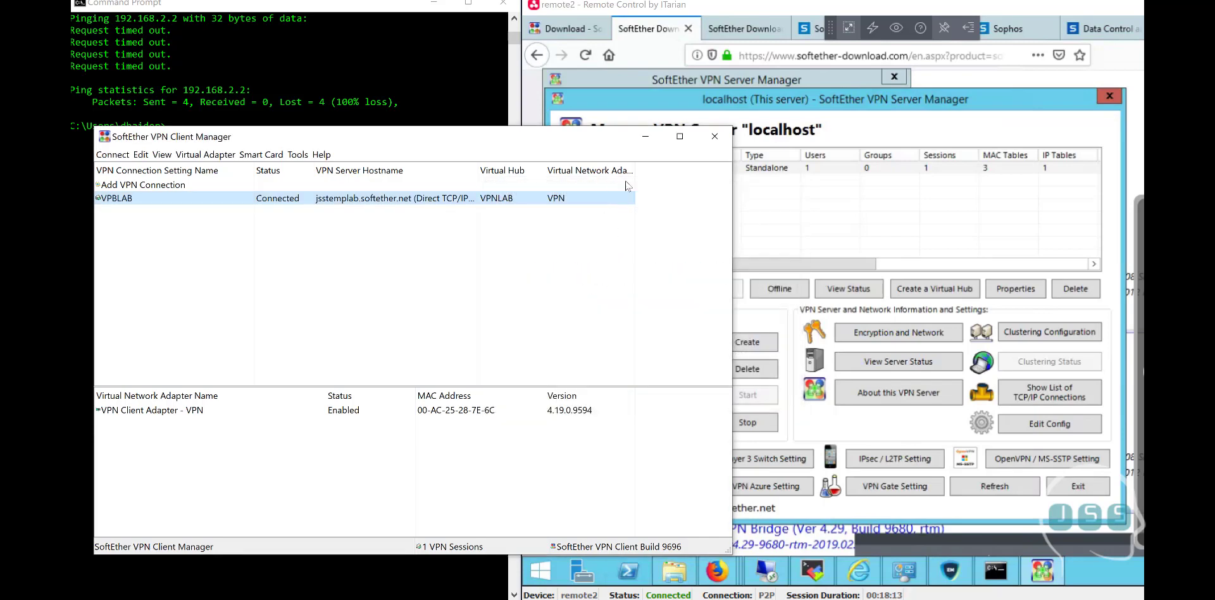
left_click(646, 136)
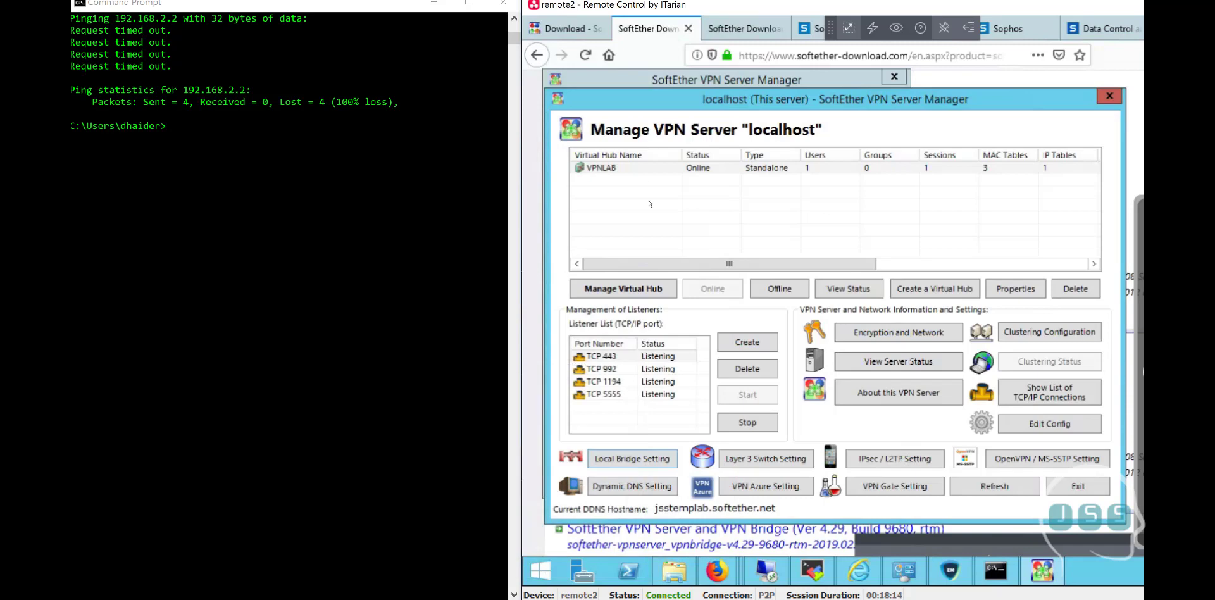
Run ping 192.168.2.2 in Command Prompt, getting 4 of 4 replies with 0% loss
left_click(928, 170)
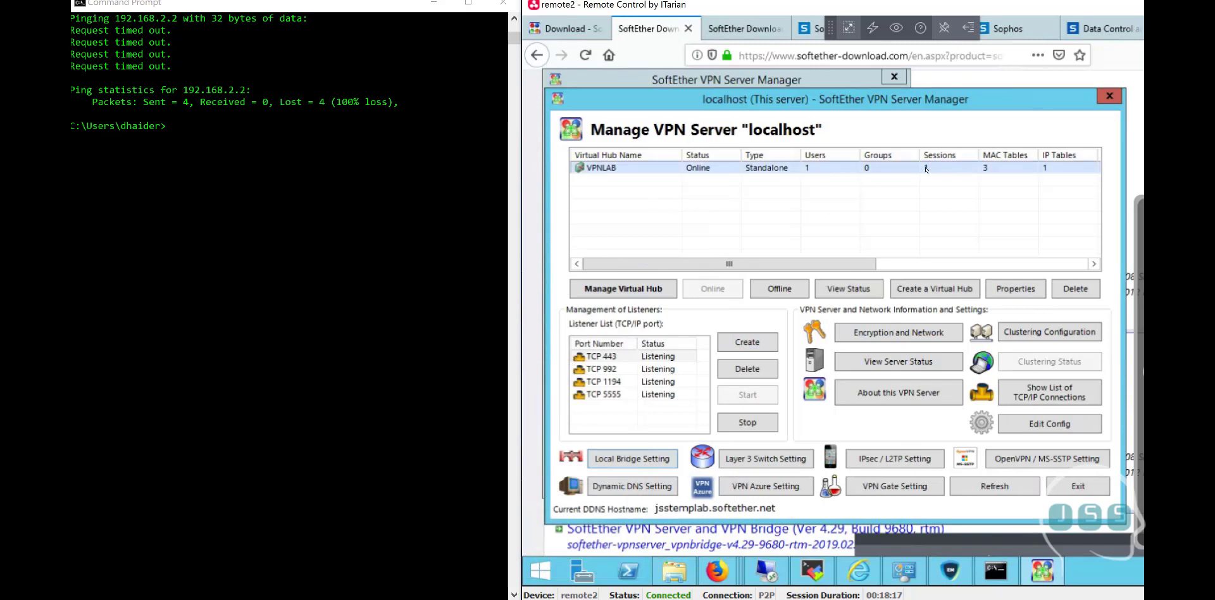
left_click(160, 133)
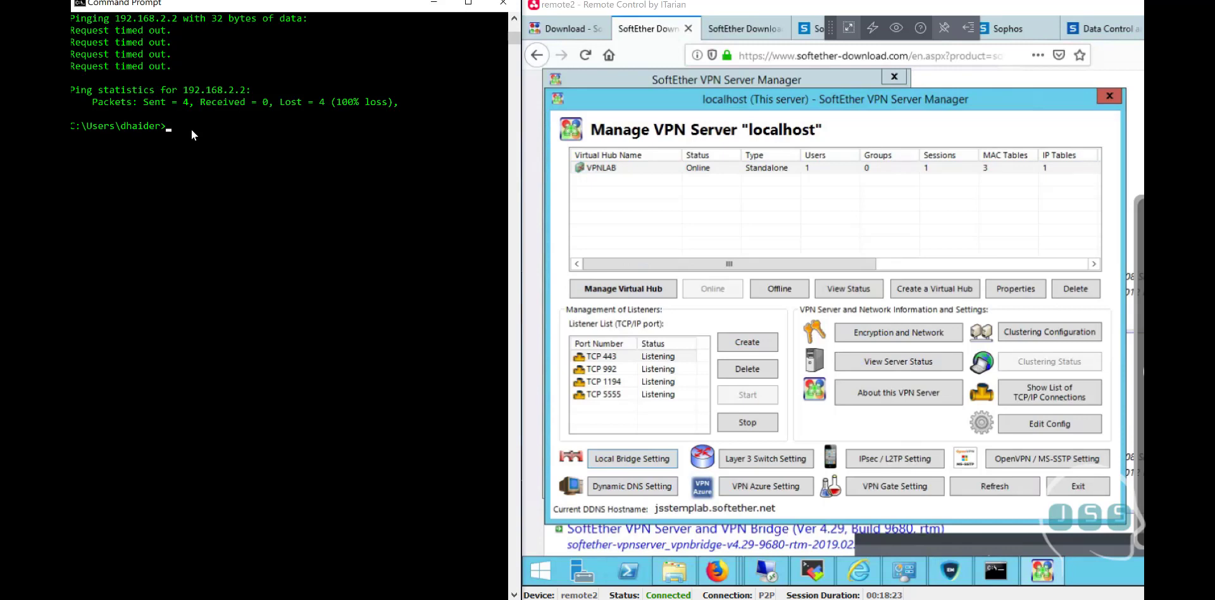
type("ping 192.168.2.2")
key("Return")
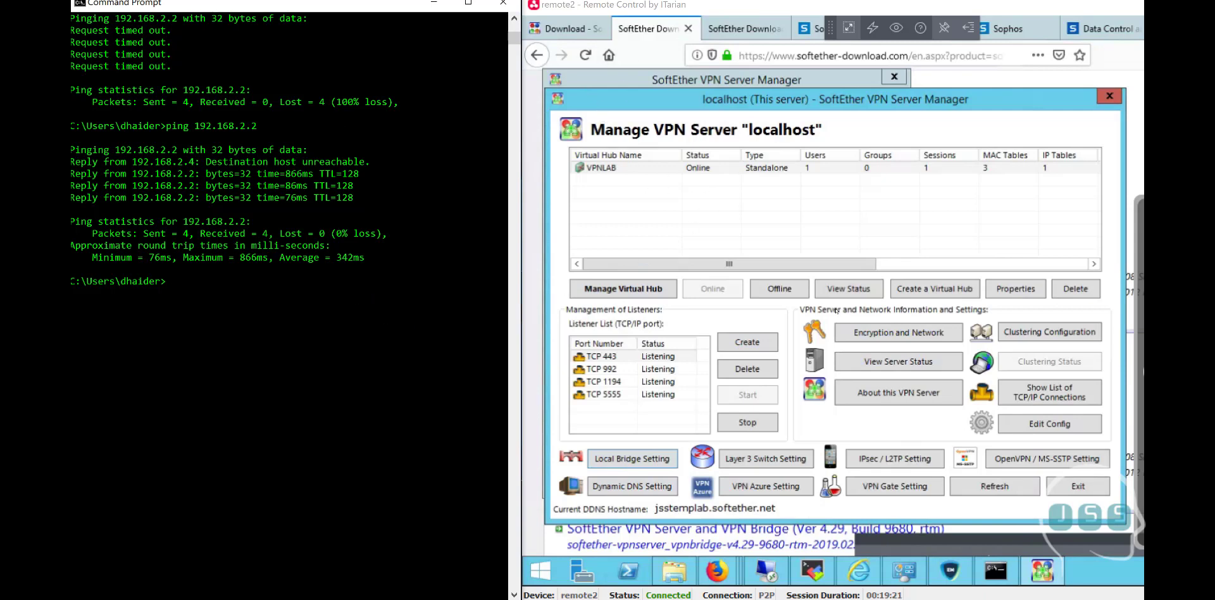
Review the VPNLAB hub's session and traffic status details, then close them
left_click(848, 289)
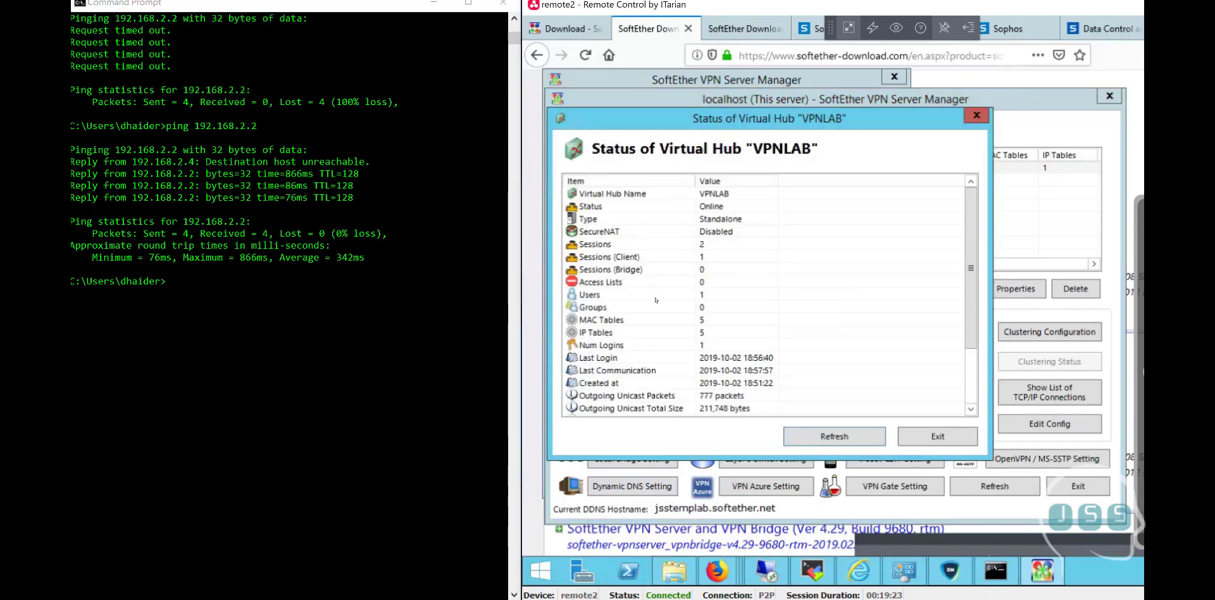
scroll(642, 315, "down", 2)
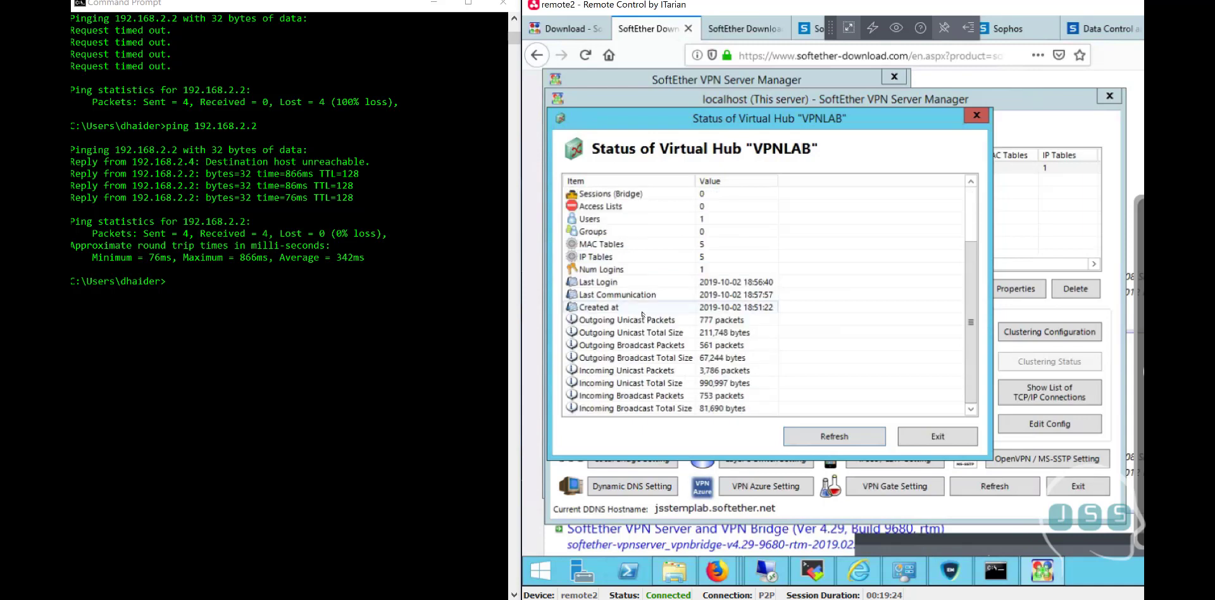
left_click(977, 115)
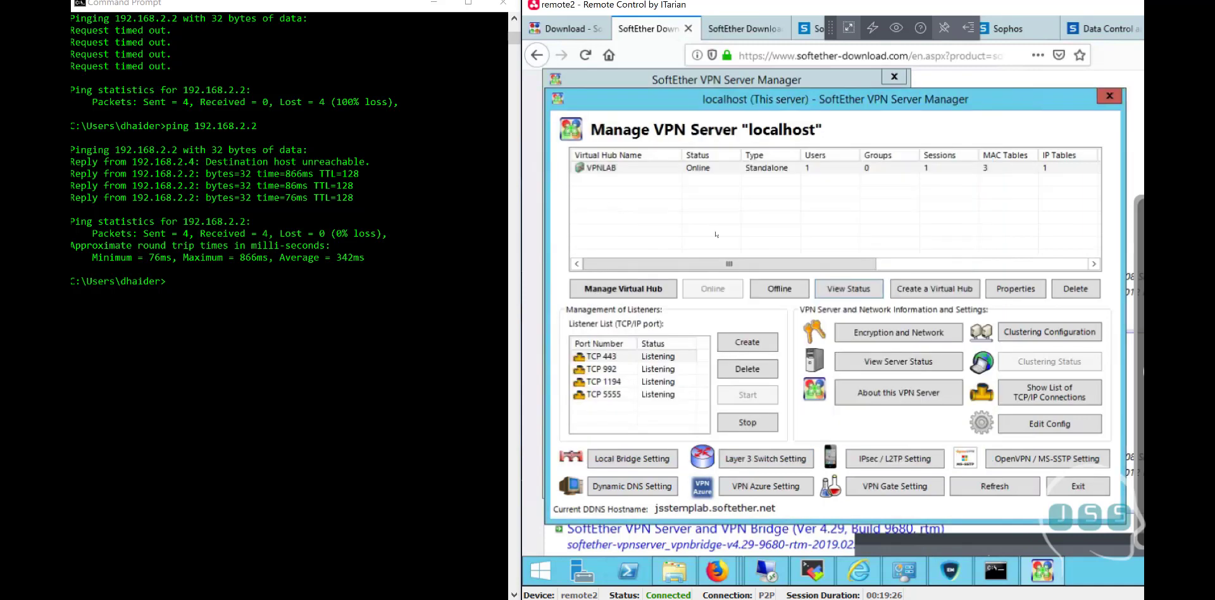
left_click(671, 395)
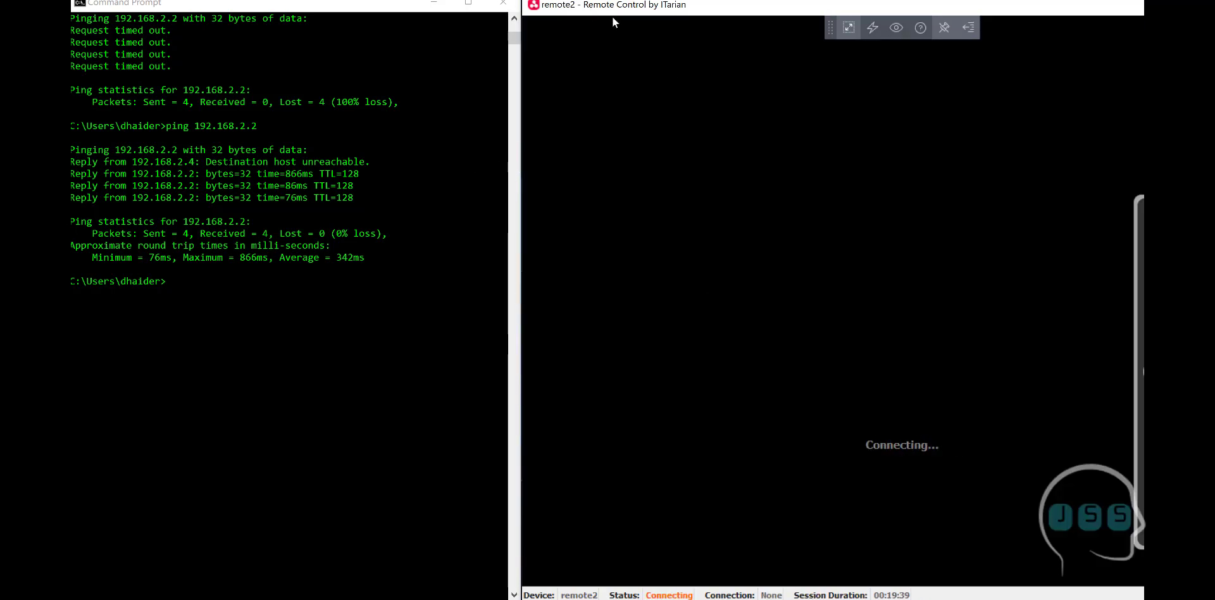
Let the remote2 session drop to Disconnected, then return to local Command Prompt and File Explorer
left_click_drag(595, 16, 590, 20)
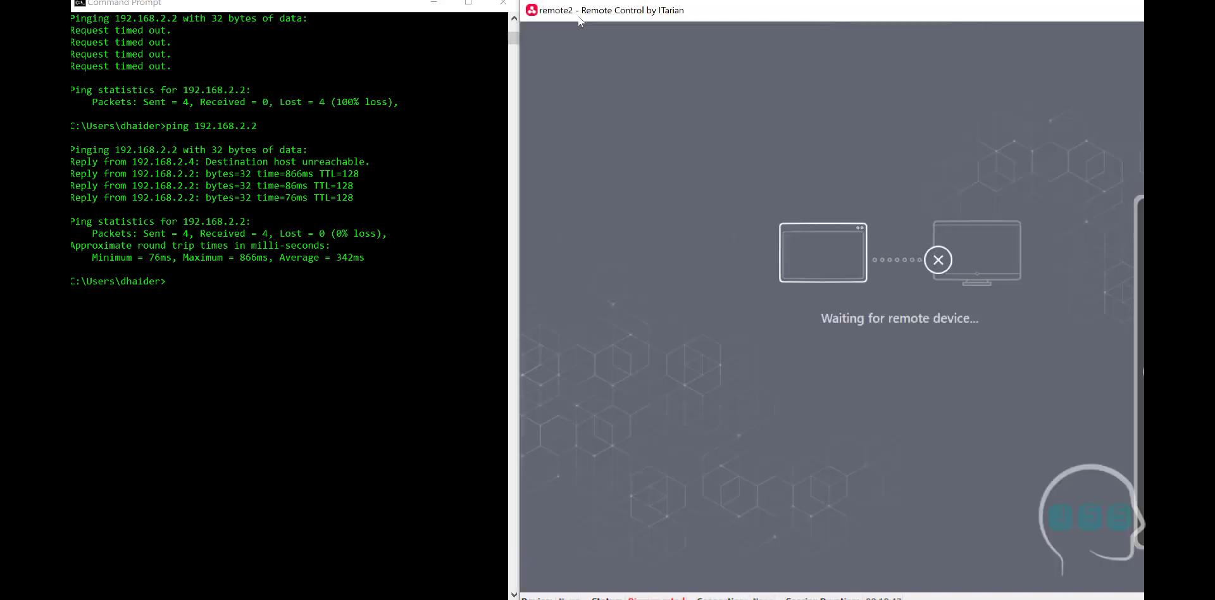
left_click_drag(580, 21, 580, 14)
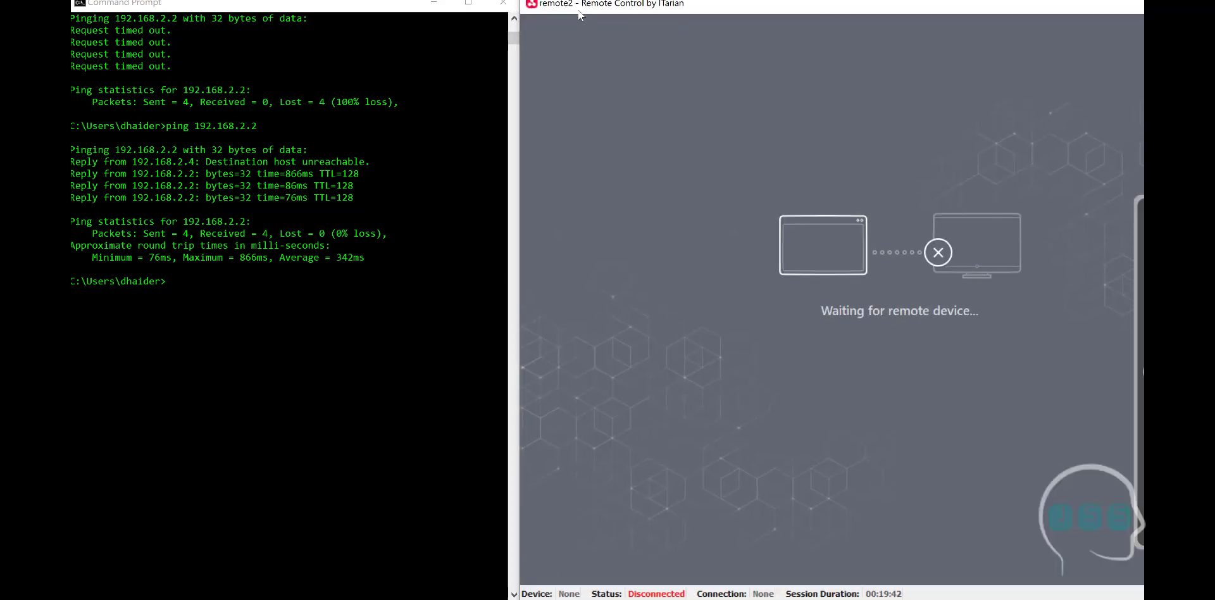
left_click(262, 284)
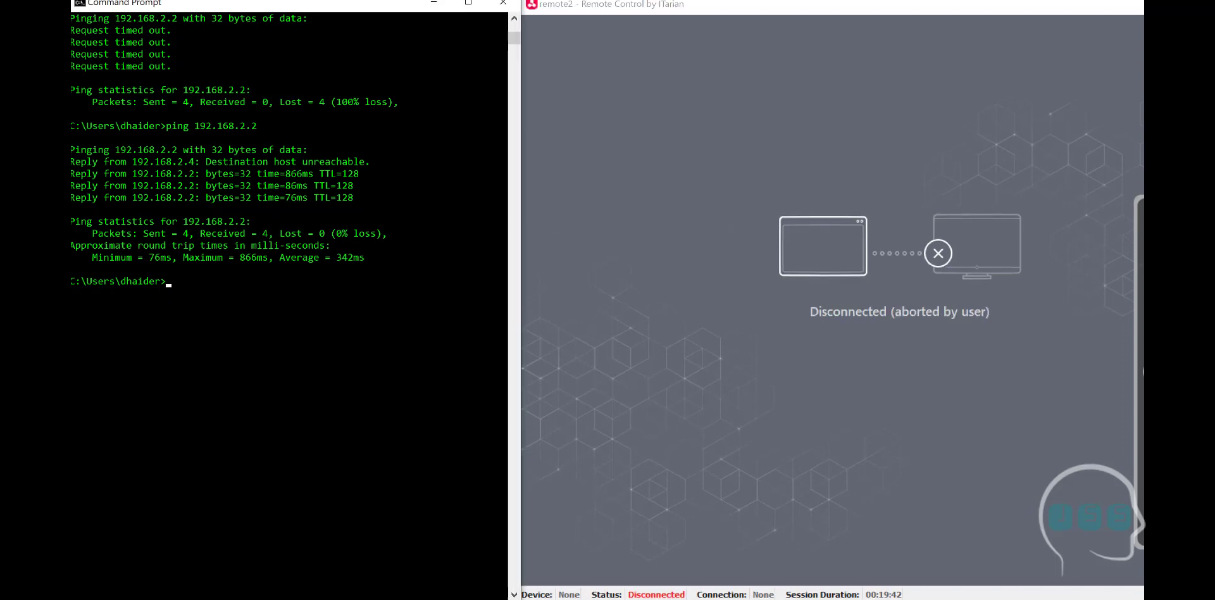
key("alt+Tab")
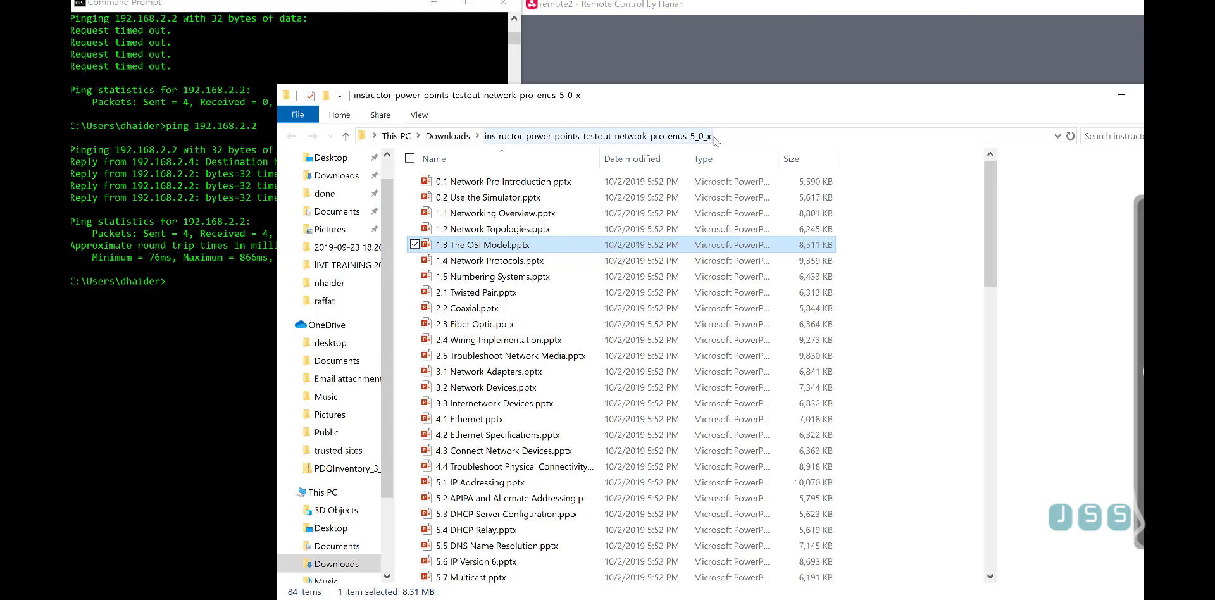
Browse to \\remote2 and open its sf share containing New Text Document.txt
left_click(714, 138)
type("\\\\")
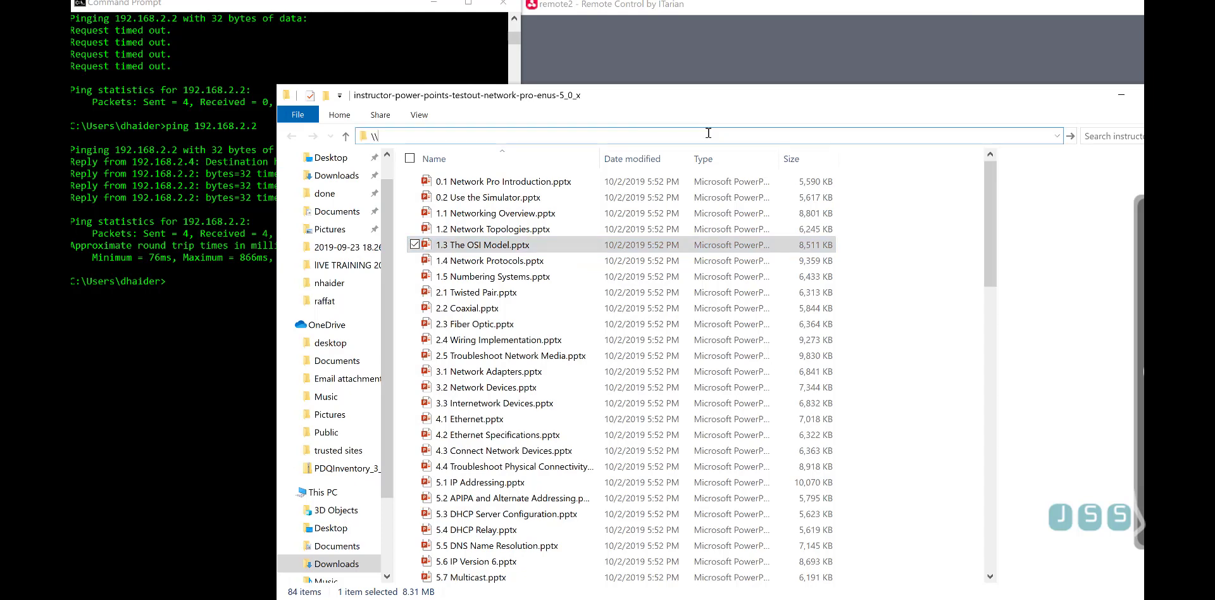
type("remote2")
key("Return")
left_click_drag(453, 95, 303, 205)
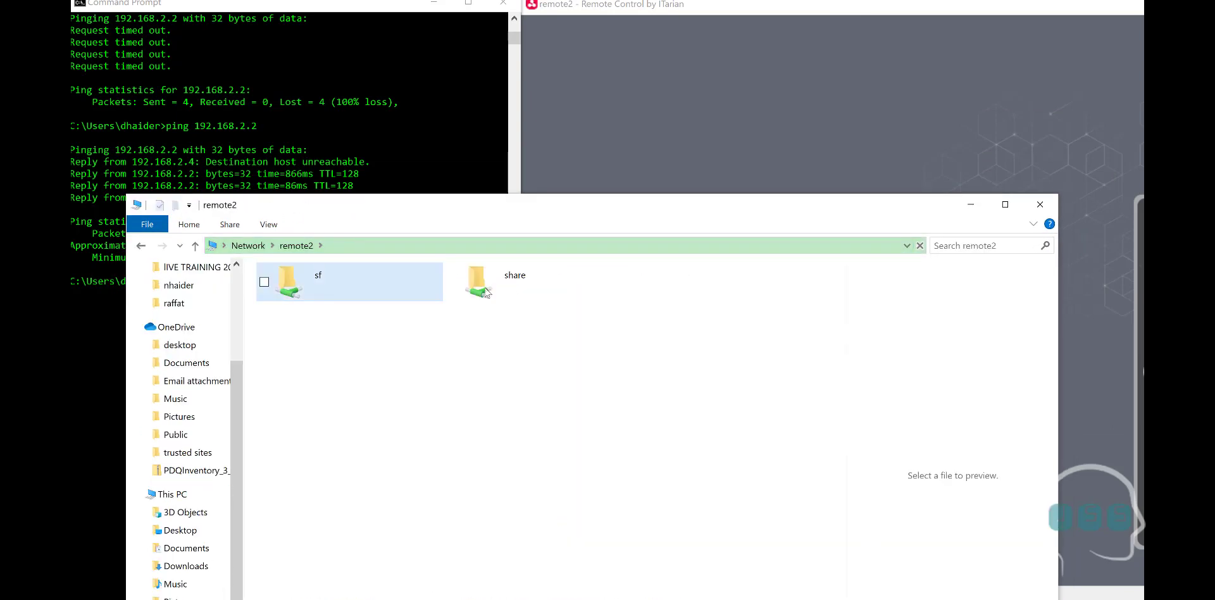
left_click(339, 297)
double_click(340, 297)
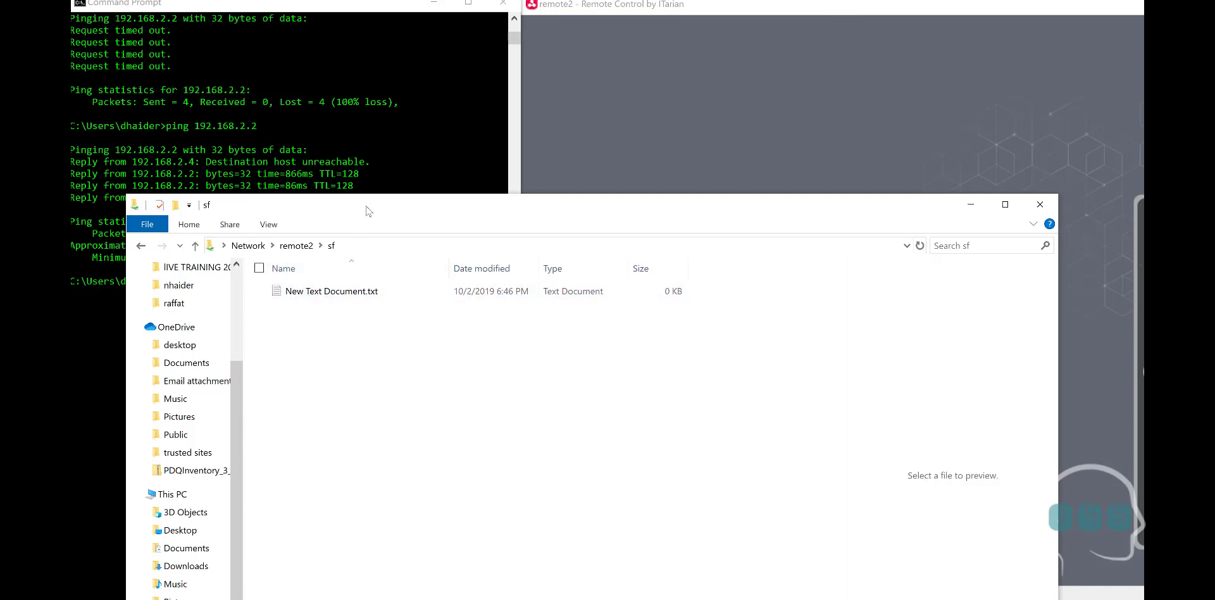
left_click_drag(369, 211, 434, 66)
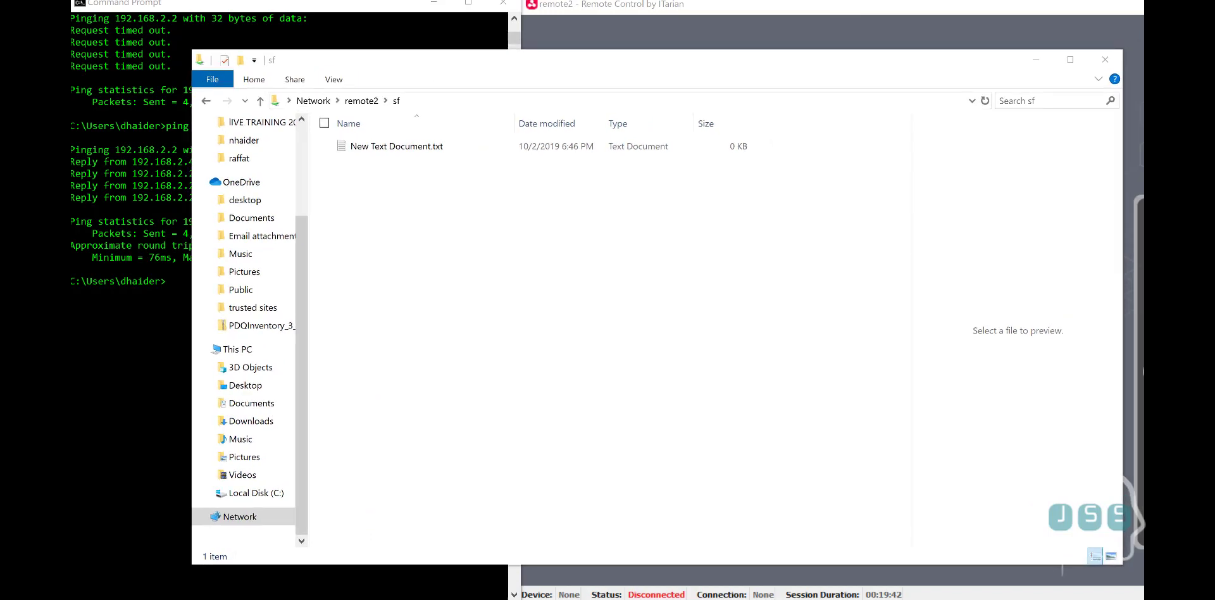
Review the VPBLAB connection's status details in SoftEther VPN Client Manager
right_click(268, 196)
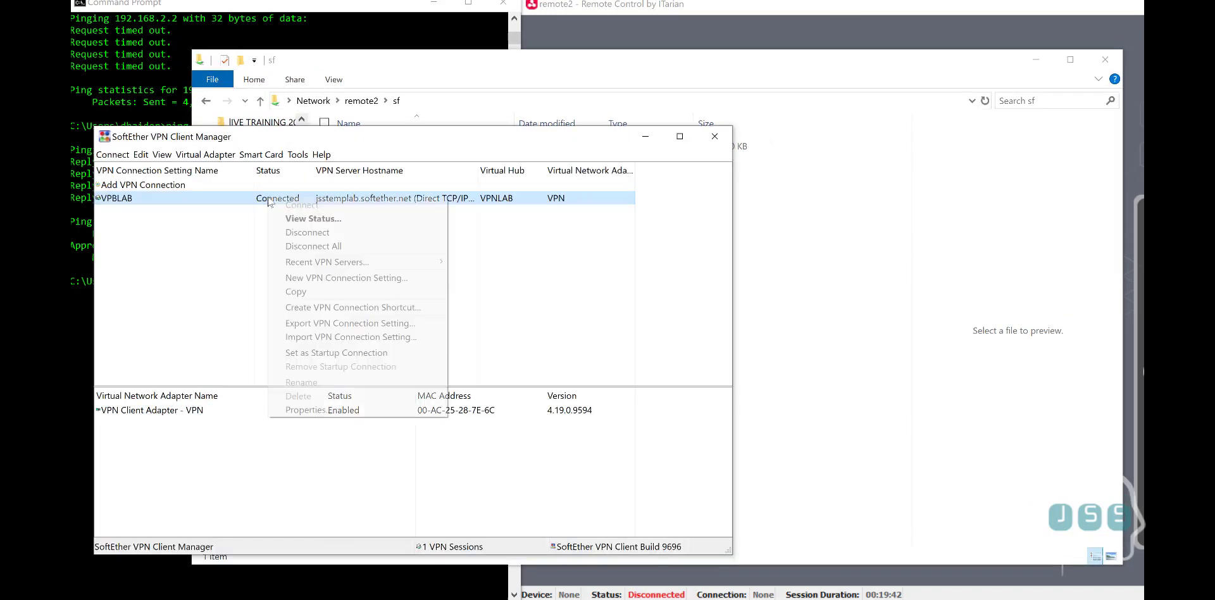
left_click(289, 220)
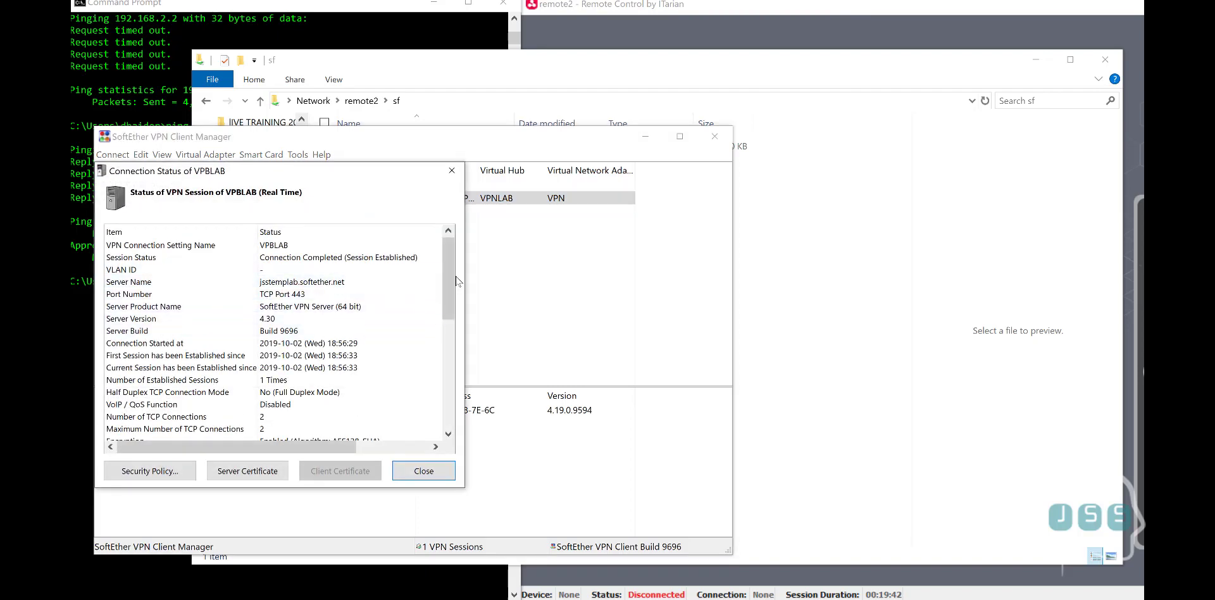
scroll(444, 306, "down", 2)
left_click_drag(444, 304, 445, 309)
scroll(329, 364, "down", 5)
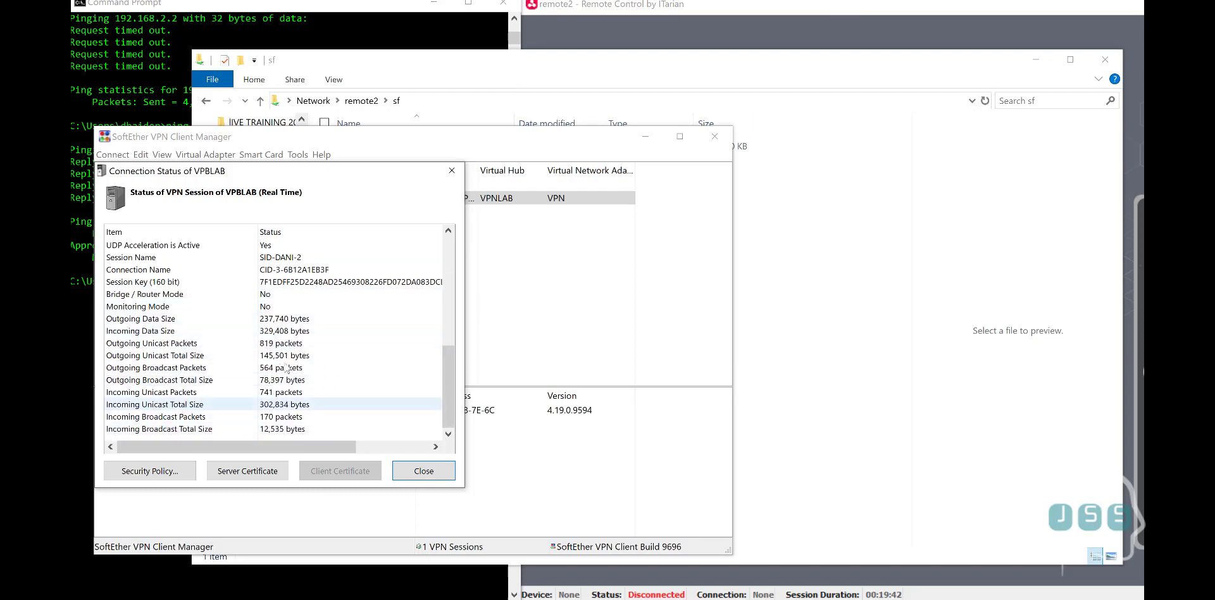
scroll(295, 360, "up", 7)
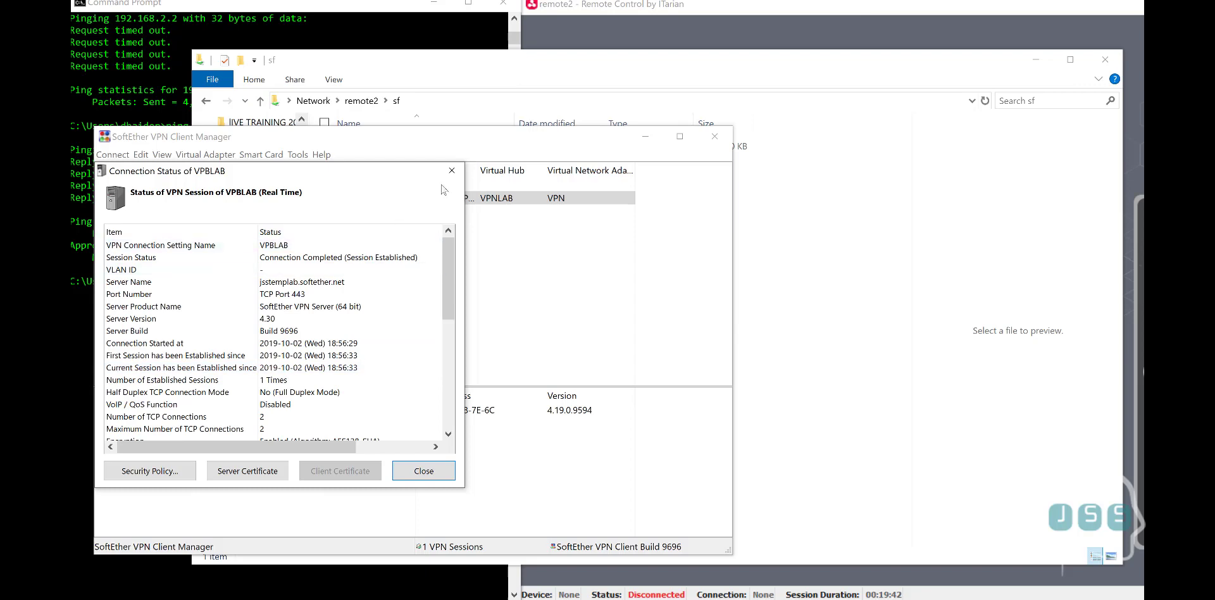
left_click(423, 471)
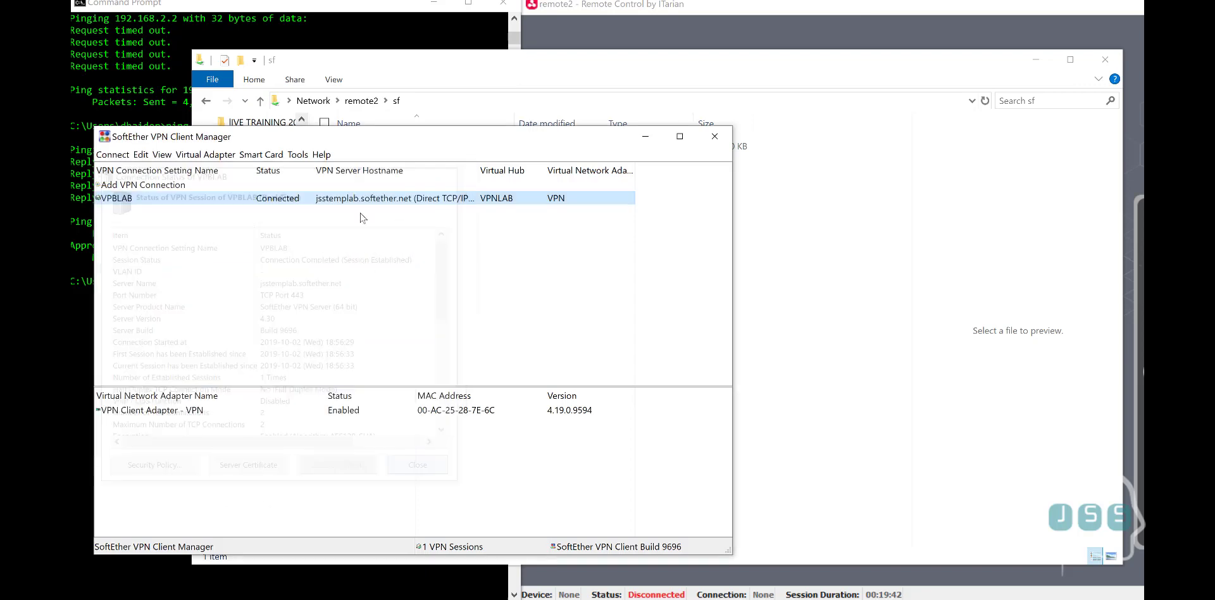
Disconnect VPBLAB and bring the sf share window back to the front
right_click(317, 203)
left_click(355, 239)
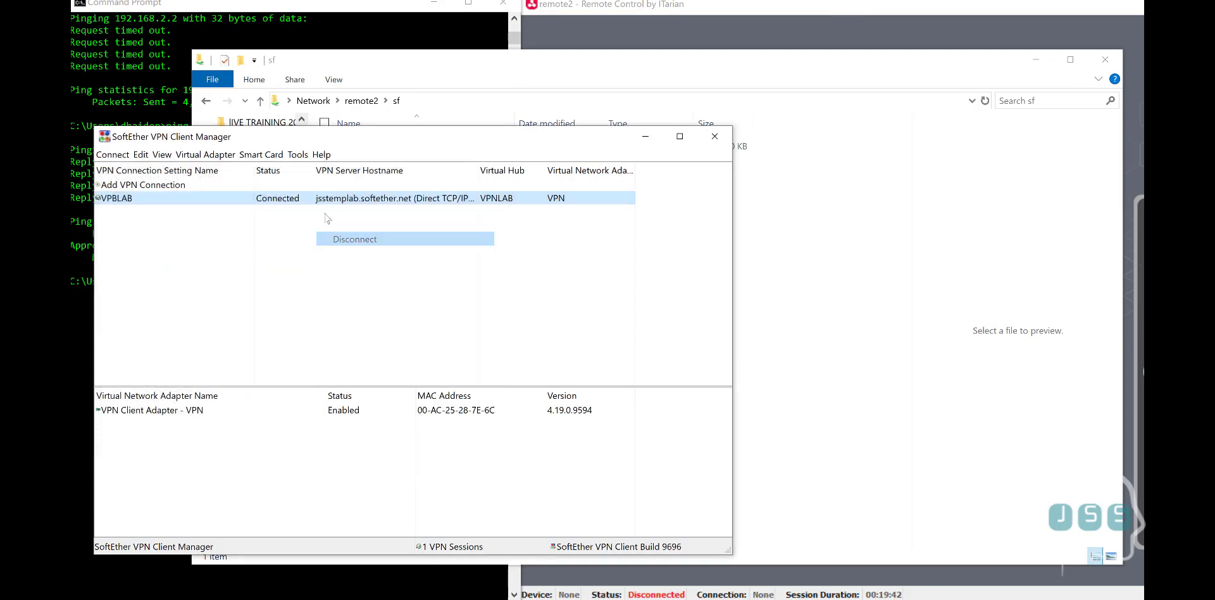
left_click_drag(288, 145, 814, 552)
left_click(374, 61)
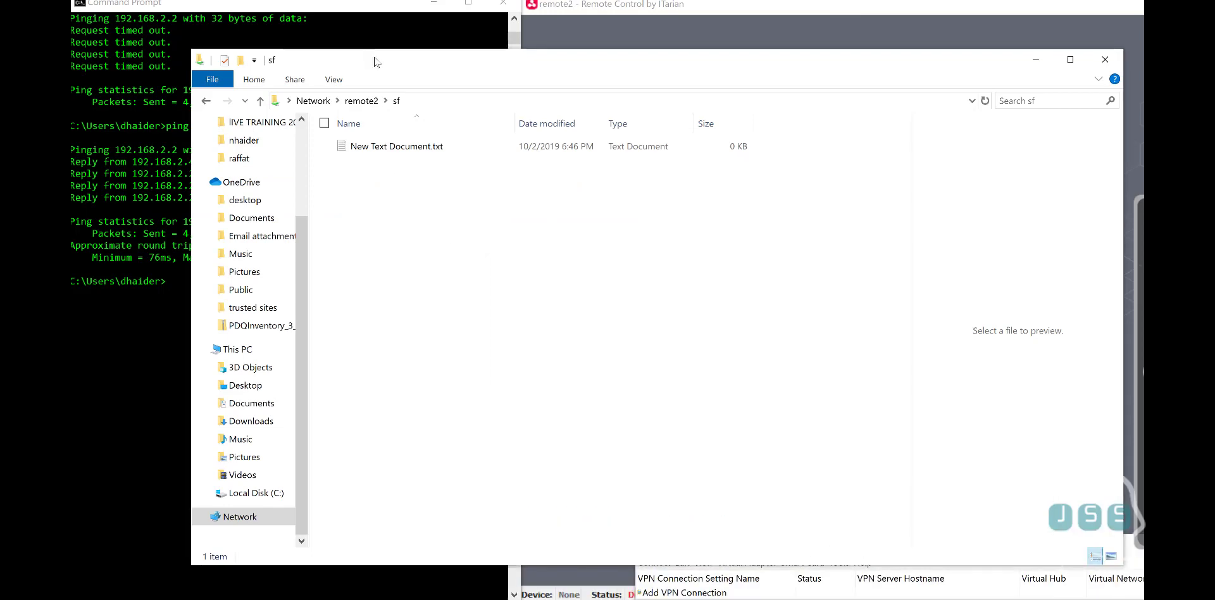
Reload \\remote2\sf, which now fails with Windows cannot access the share
left_click_drag(374, 60, 260, 106)
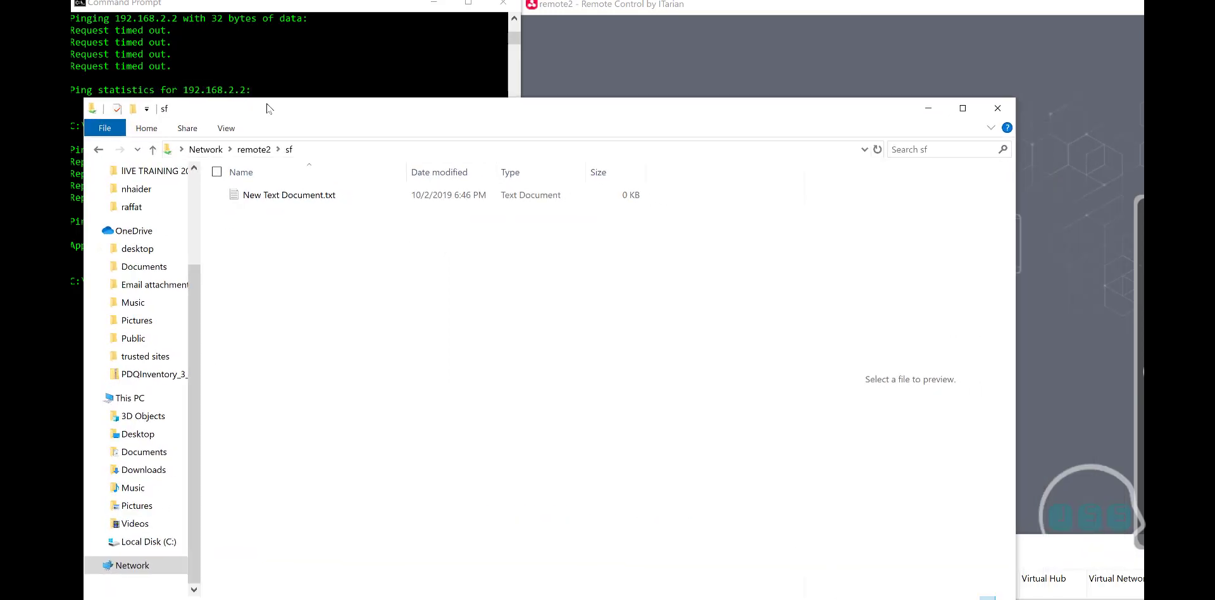
left_click(290, 146)
left_click(260, 144)
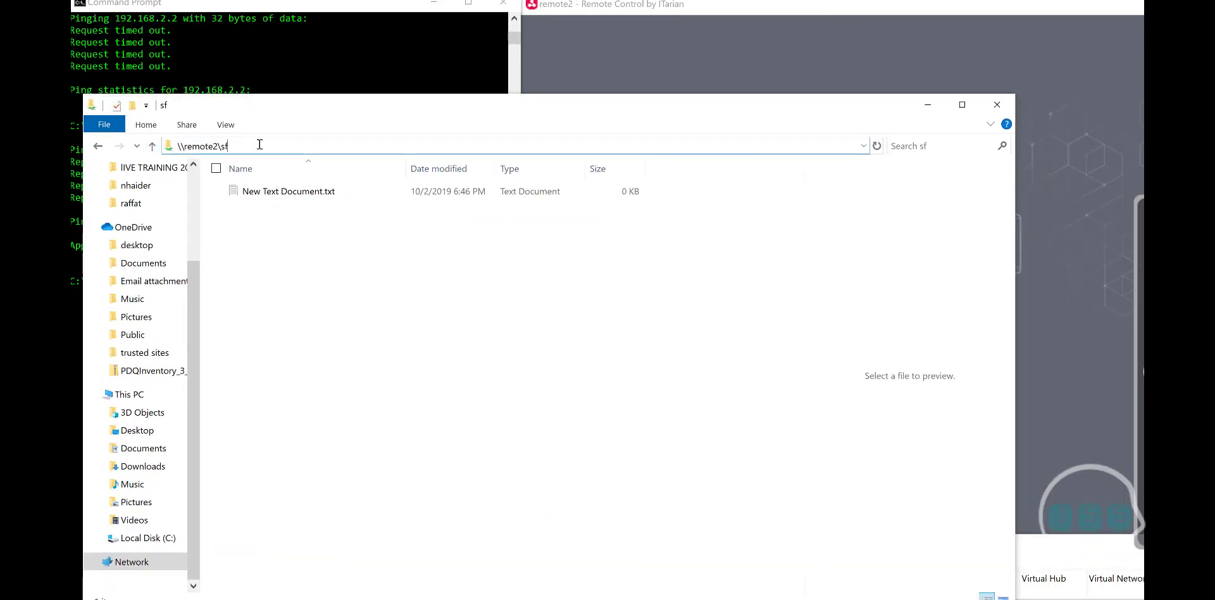
key("Return")
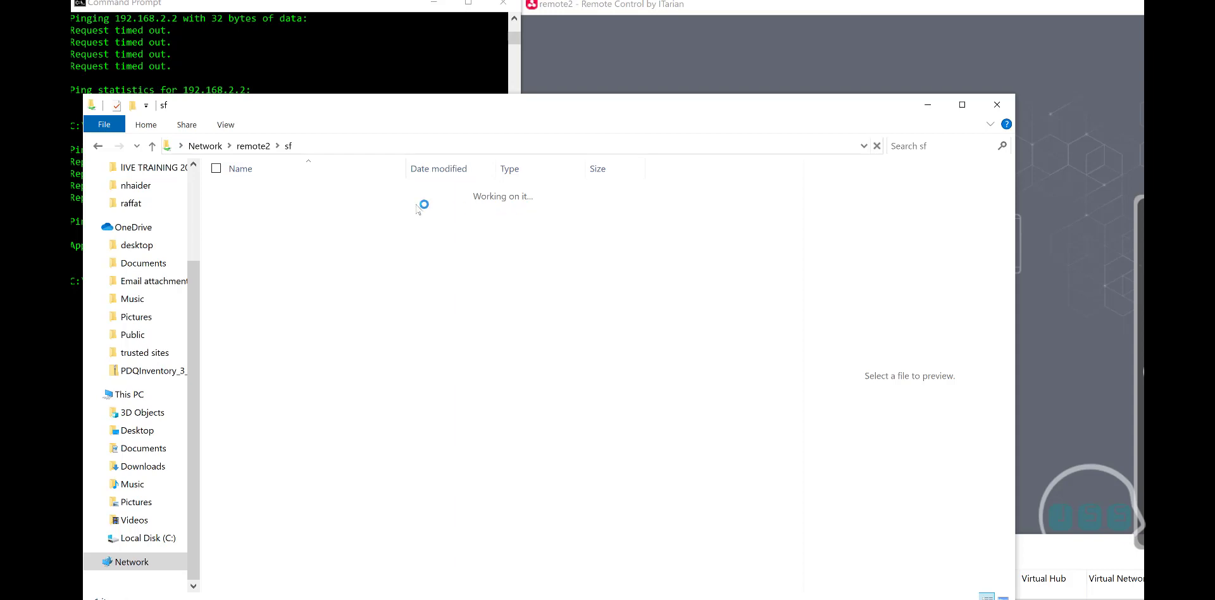
left_click_drag(249, 114, 432, 105)
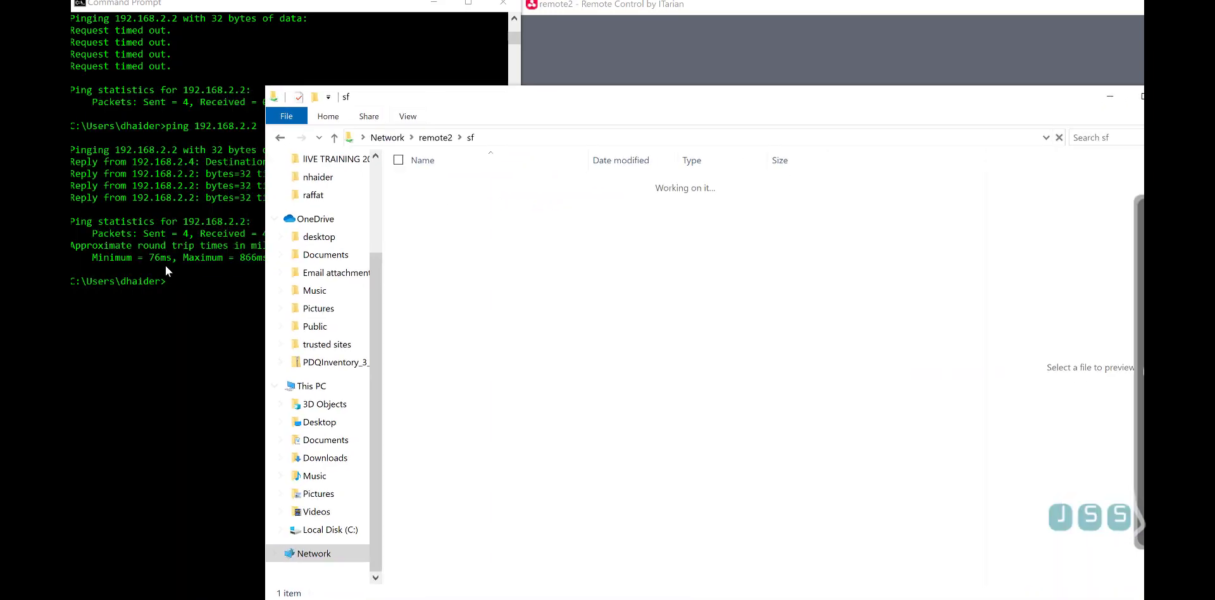
Rerun ping 192.168.2.2 in Command Prompt, now showing 100% loss
left_click(188, 282)
left_click_drag(583, 100, 855, 95)
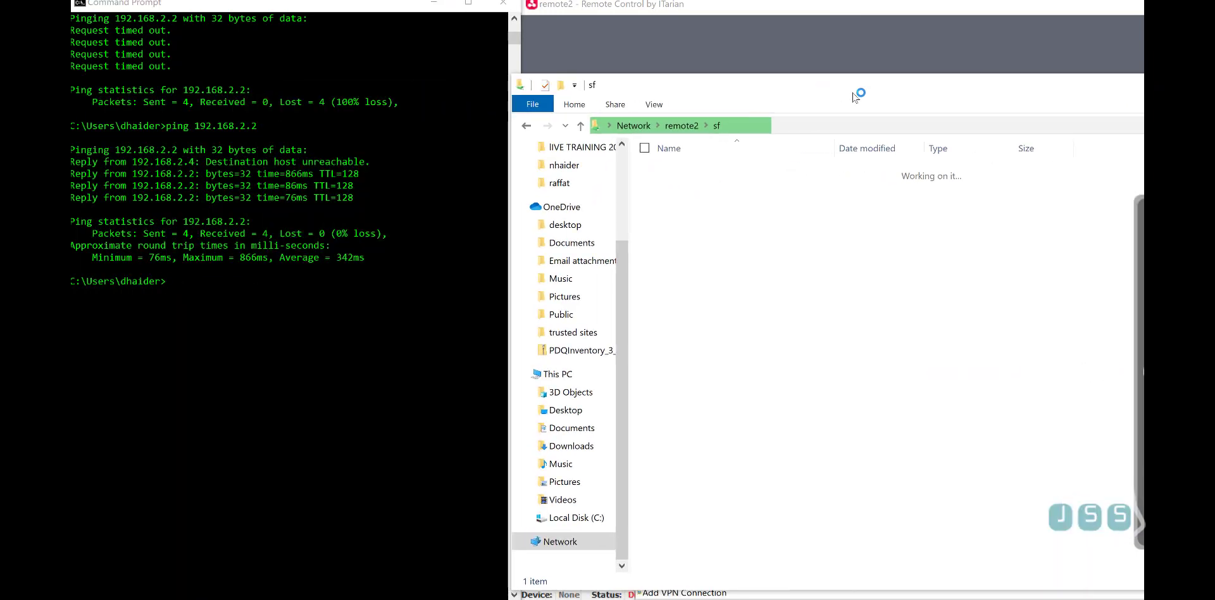
left_click(221, 282)
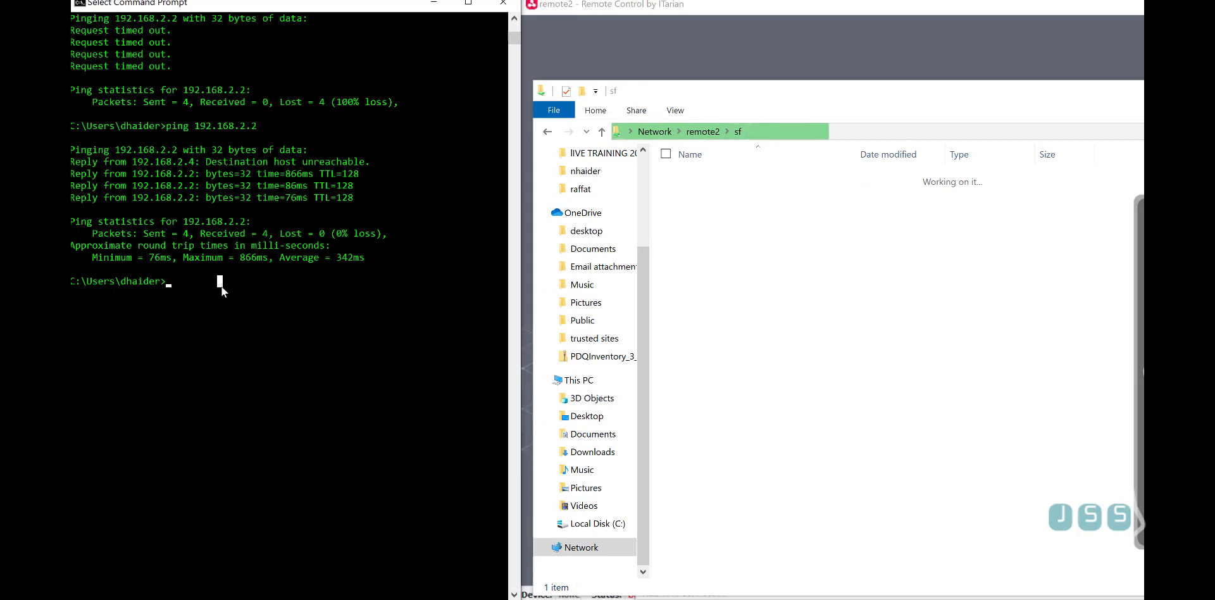
key("Escape")
key("Up")
key("Return")
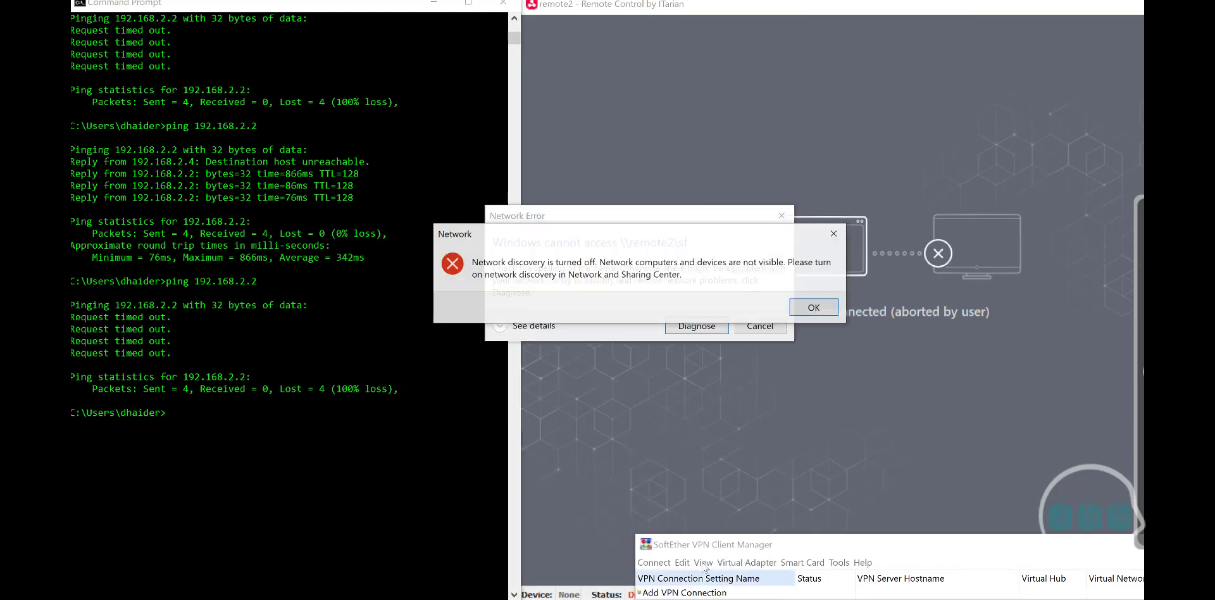
Dismiss the network errors and snap Client Manager, showing VPBLAB Offline, beside Command Prompt
left_click(814, 308)
left_click(760, 326)
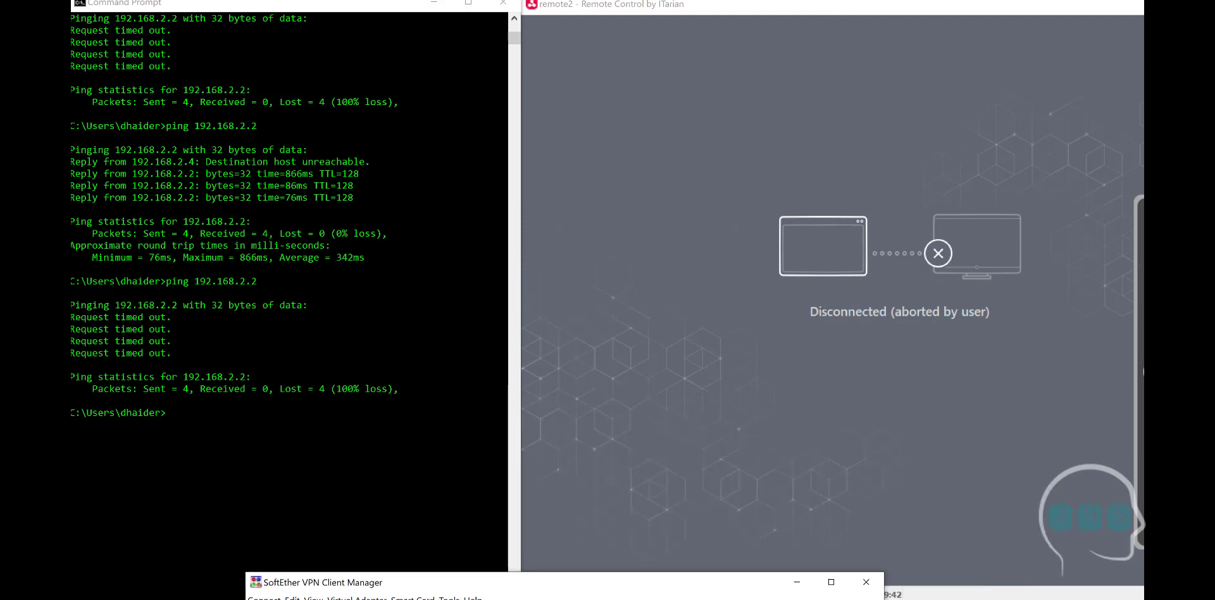
key("super+Right")
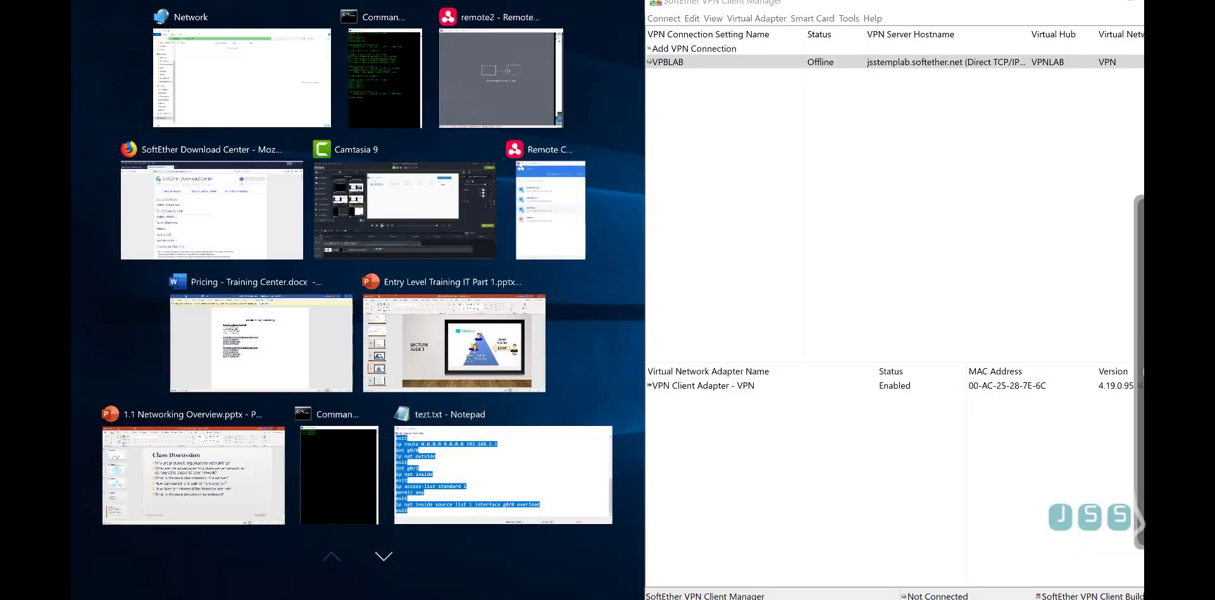
left_click(385, 76)
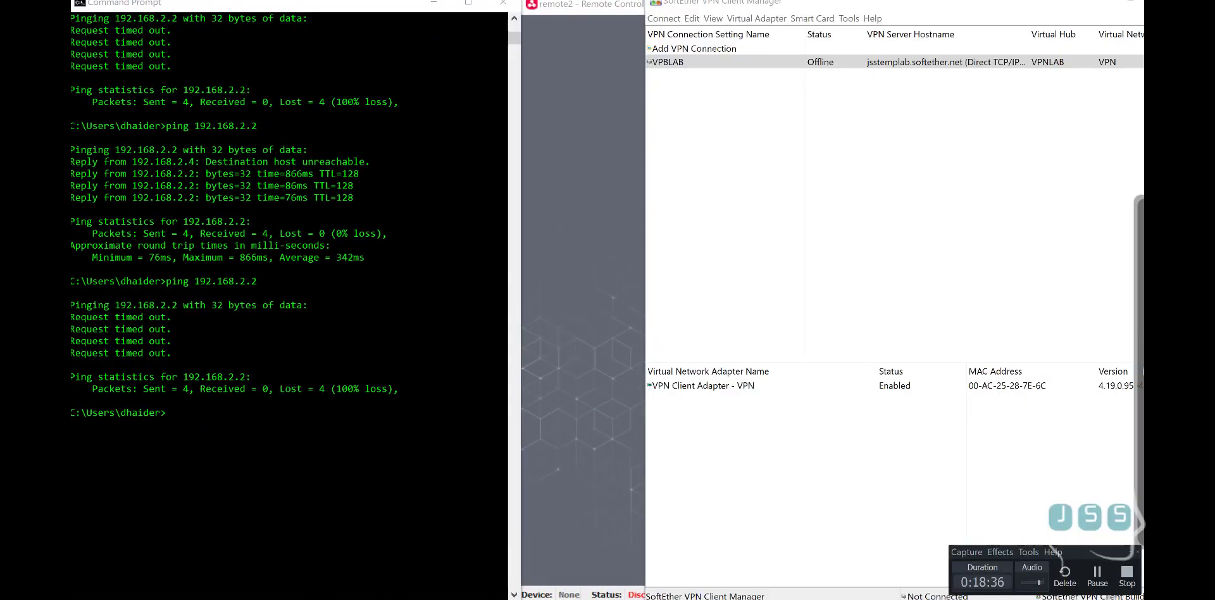